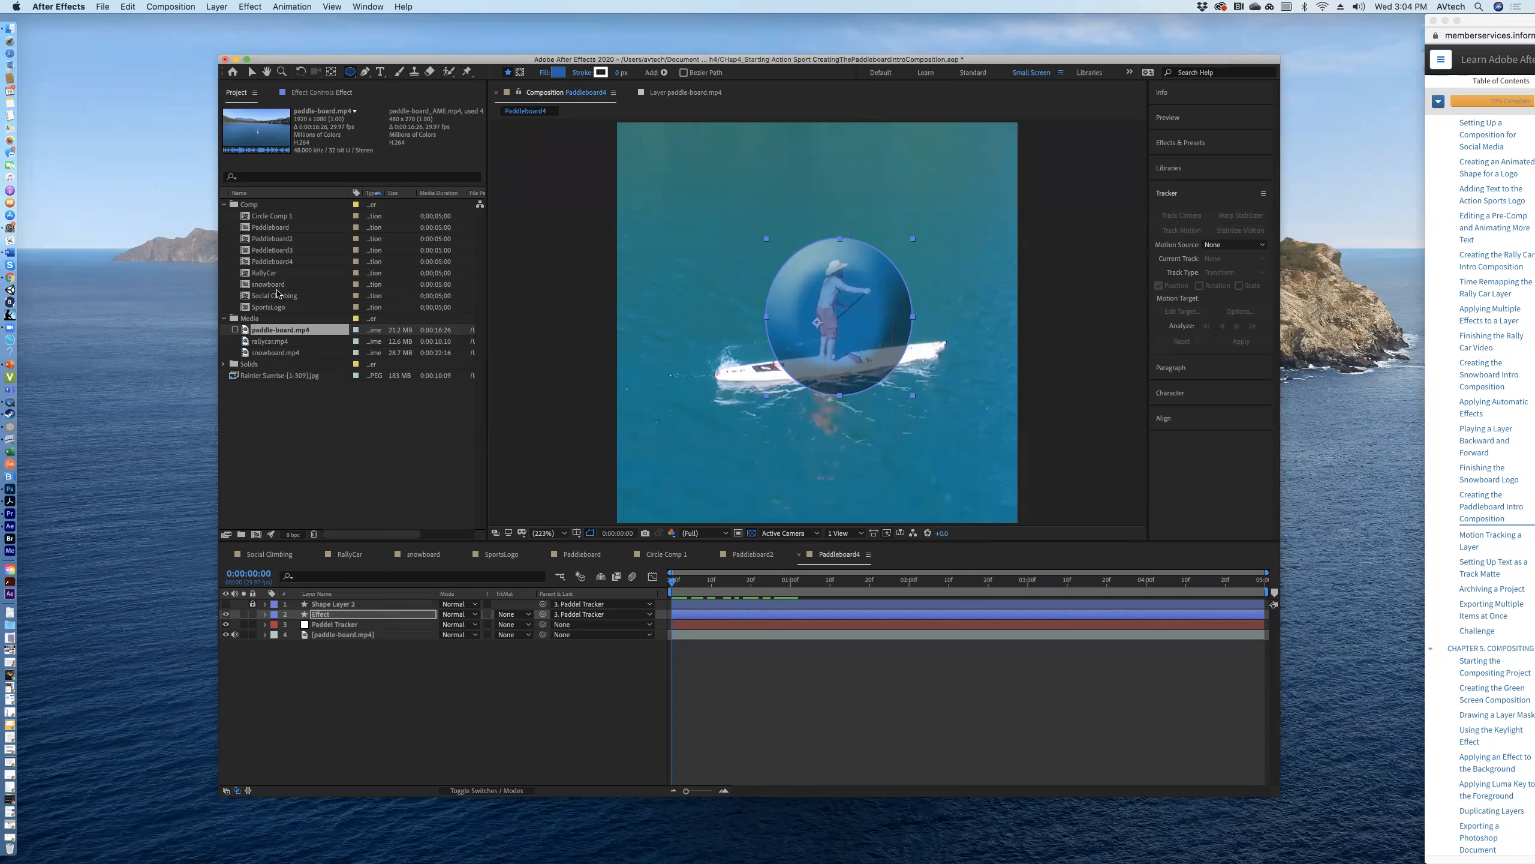
- Add the SportsLogo composition as the top layer of the Paddleboard4 timeline and preview the animation
{"action": "left_click", "coordinate": [274, 307]}
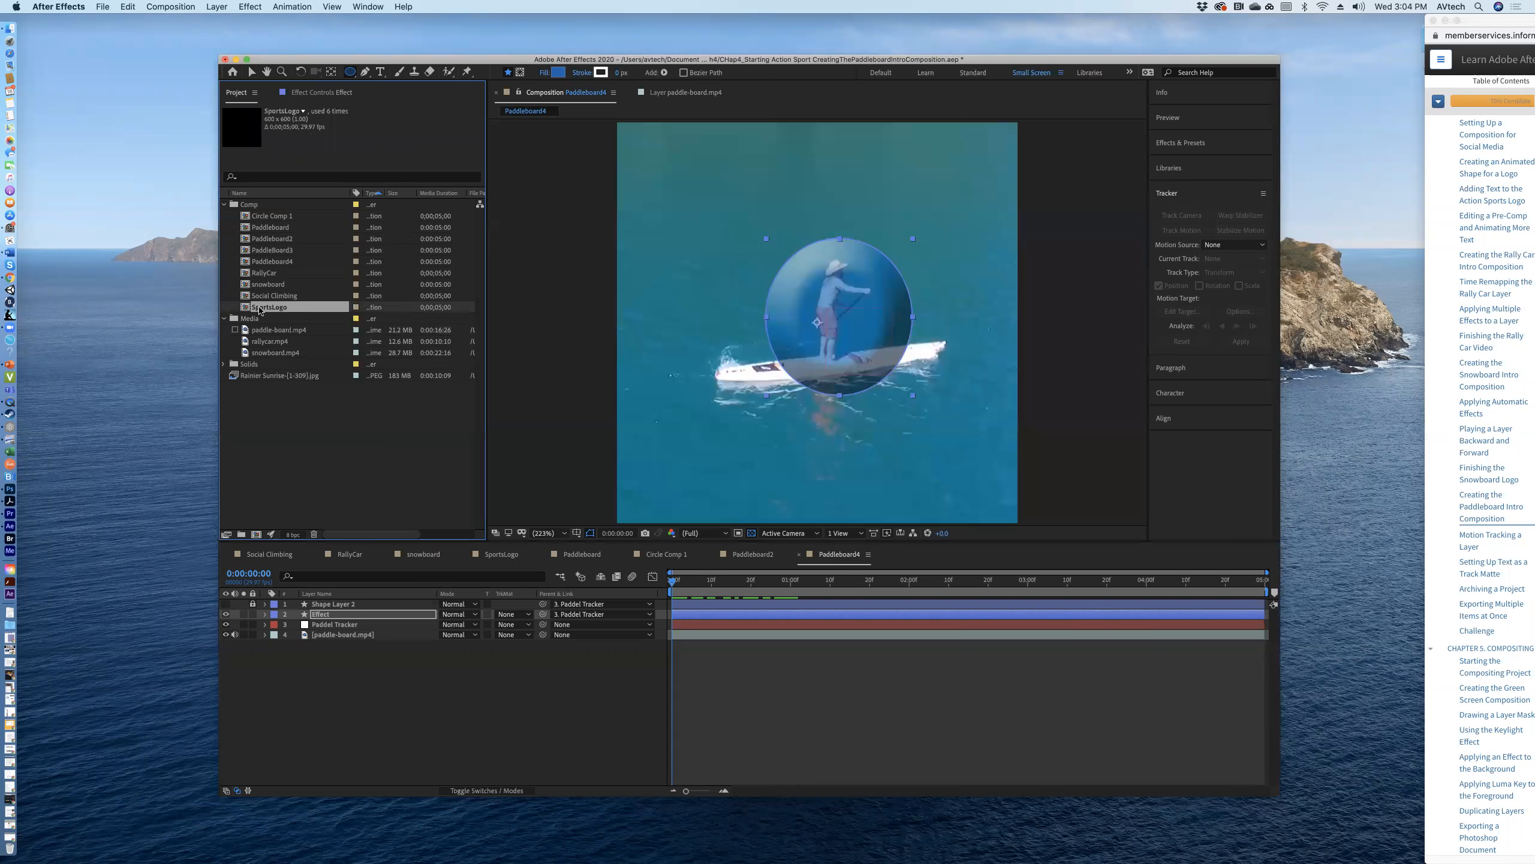
{"action": "left_click_drag", "start_coordinate": [269, 307], "coordinate": [277, 596]}
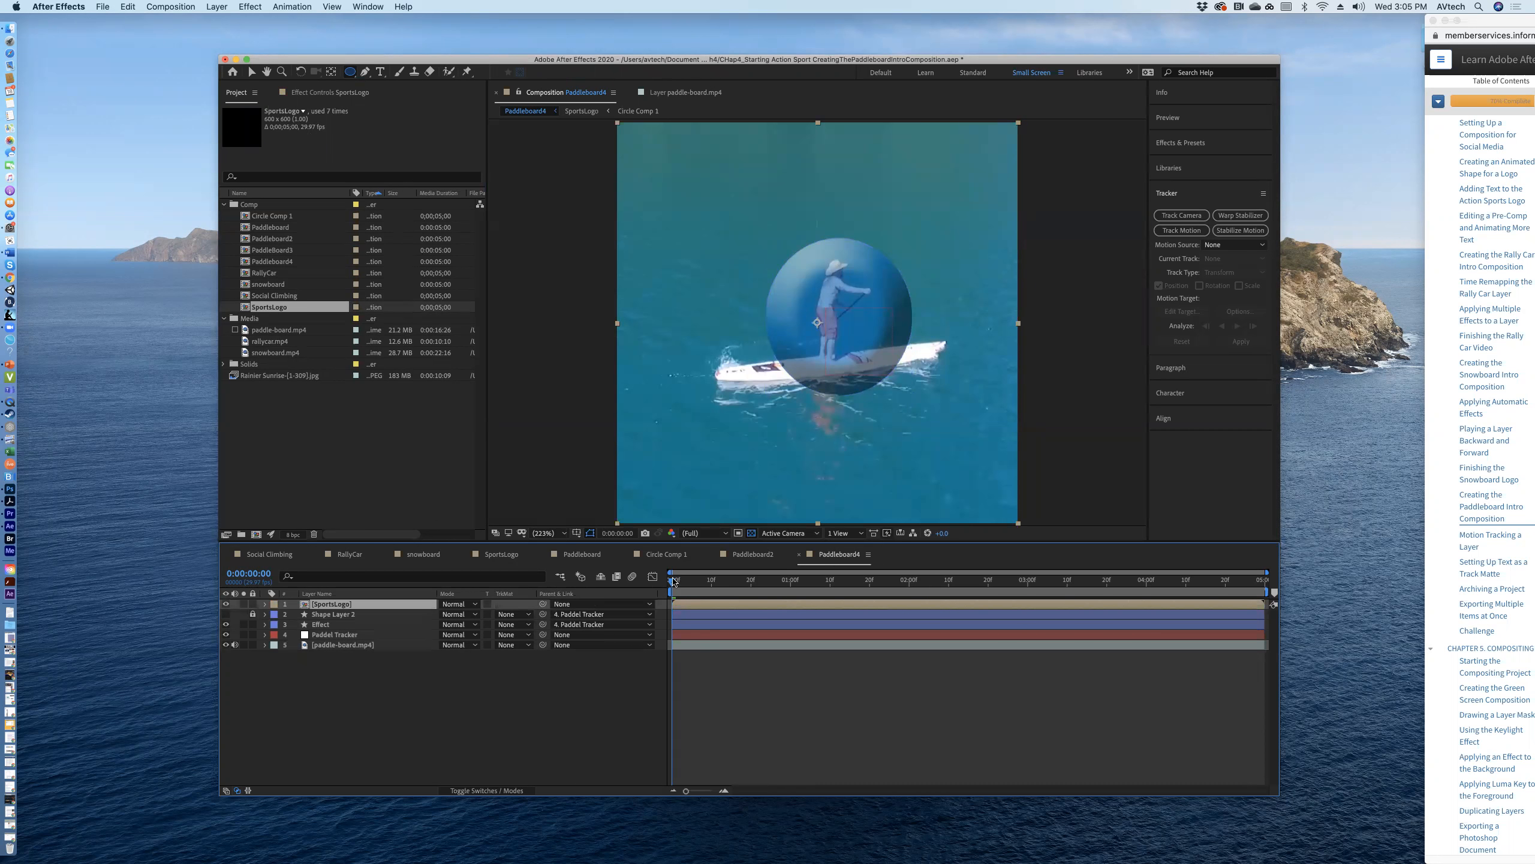
{"action": "key", "text": "space"}
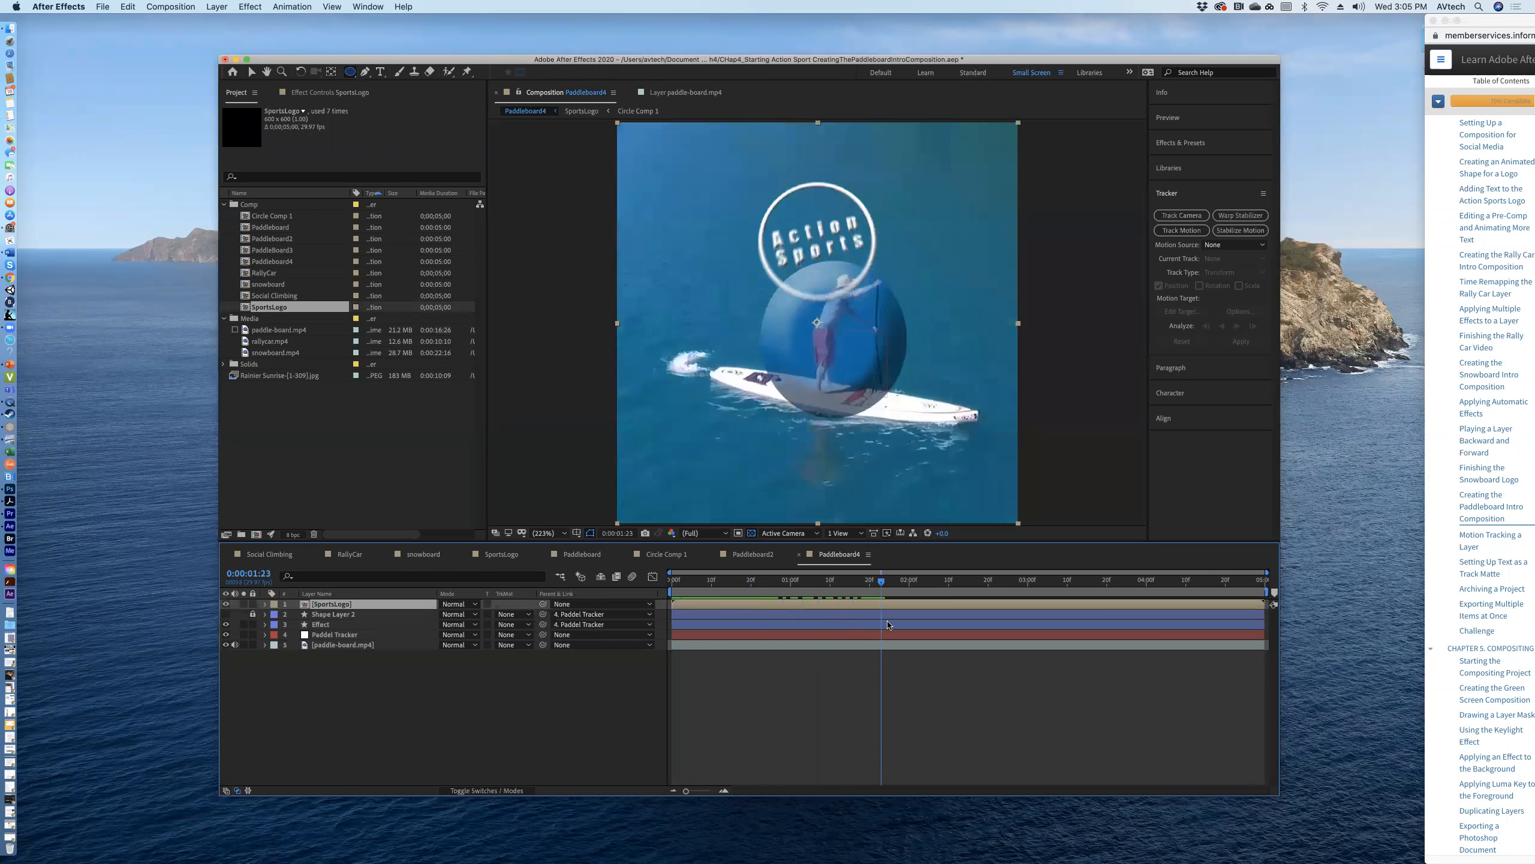
- Start animating the Effect layer's opacity with a keyframe of 0% at 0;00;01;29
{"action": "mouse_move", "coordinate": [916, 628]}
{"action": "left_mouse_down"}
{"action": "mouse_move", "coordinate": [821, 621]}
{"action": "mouse_move", "coordinate": [950, 638]}
{"action": "mouse_move", "coordinate": [879, 629]}
{"action": "mouse_move", "coordinate": [905, 629]}
{"action": "left_mouse_up"}
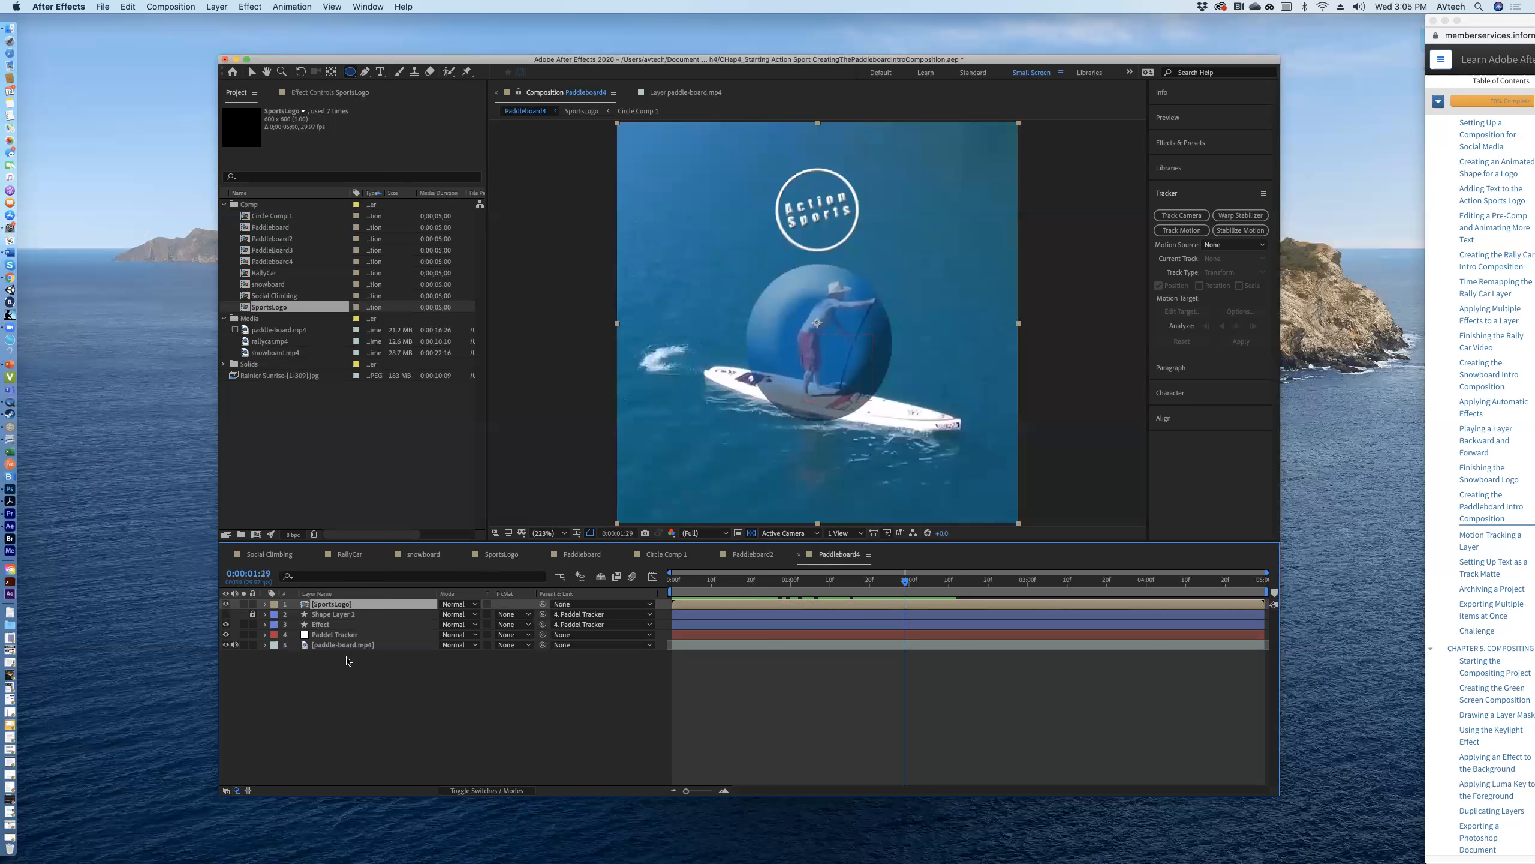
{"action": "left_click", "coordinate": [264, 625]}
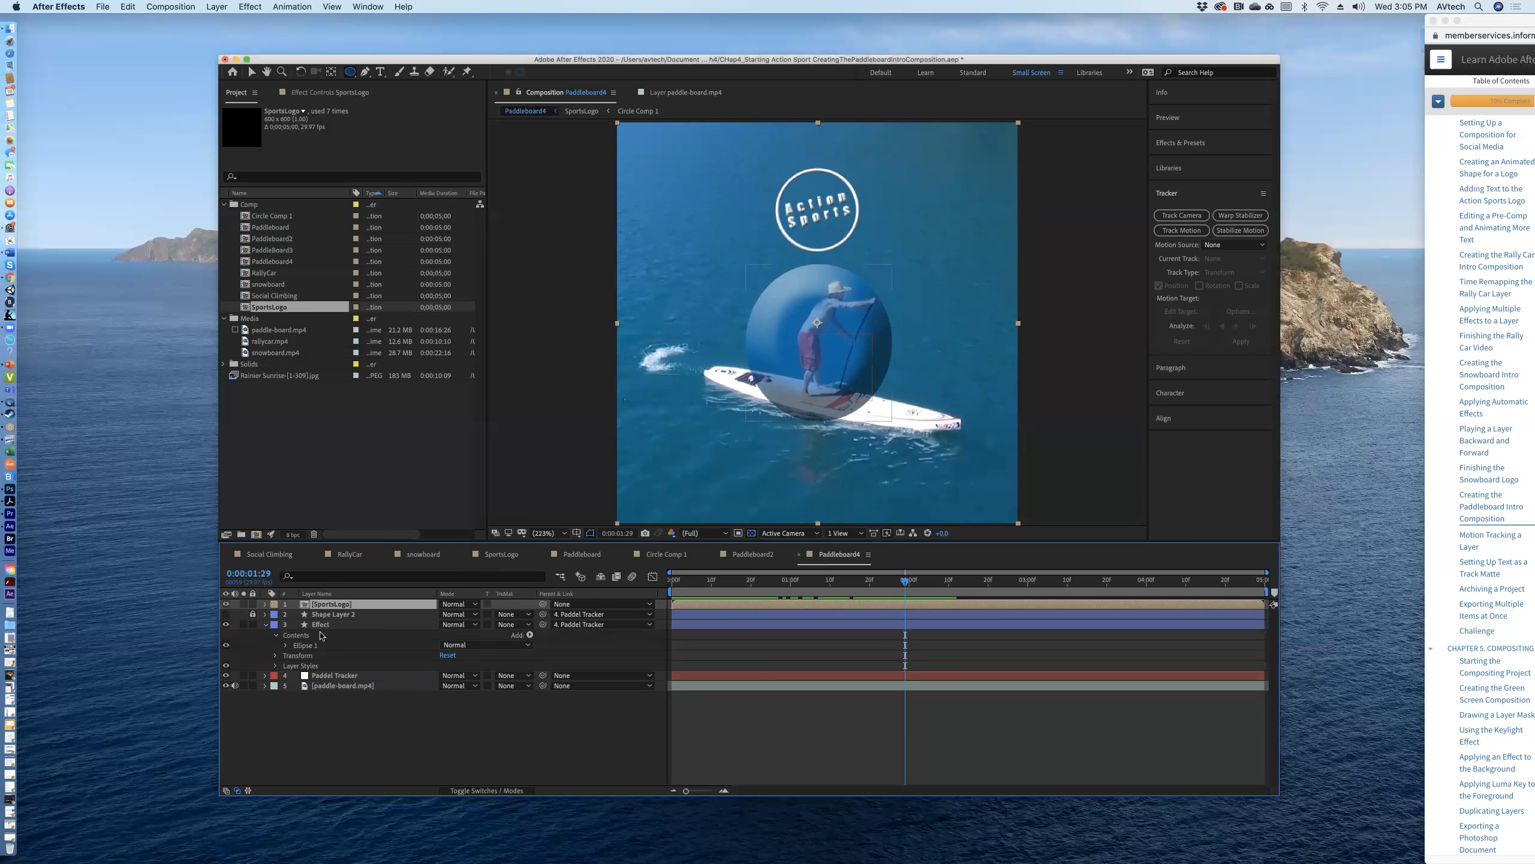
{"action": "left_click", "coordinate": [275, 656]}
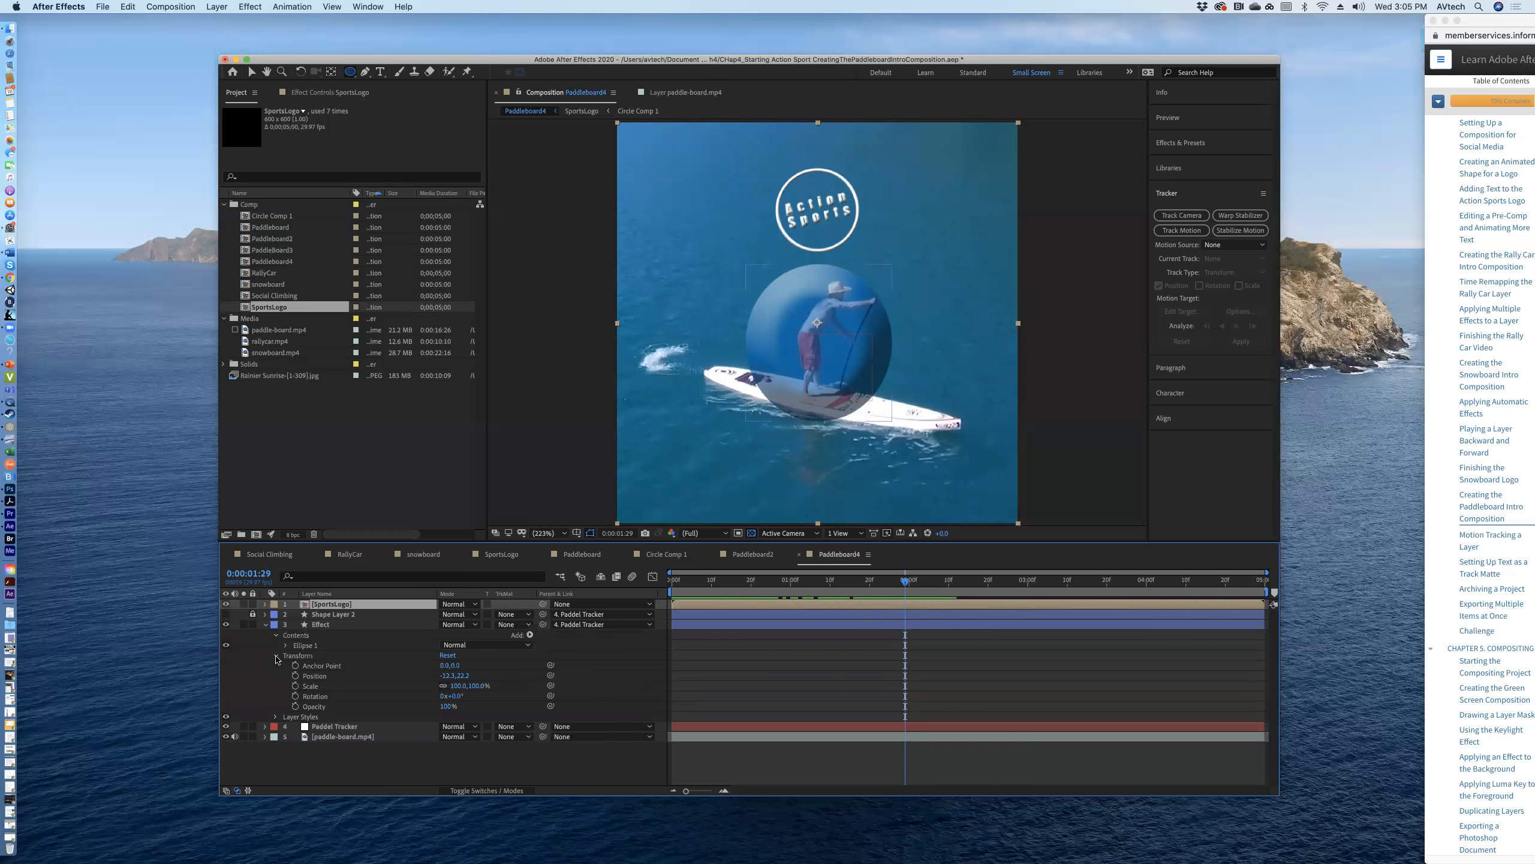
{"action": "left_click", "coordinate": [296, 706]}
{"action": "left_click", "coordinate": [441, 706]}
{"action": "type", "text": "0"}
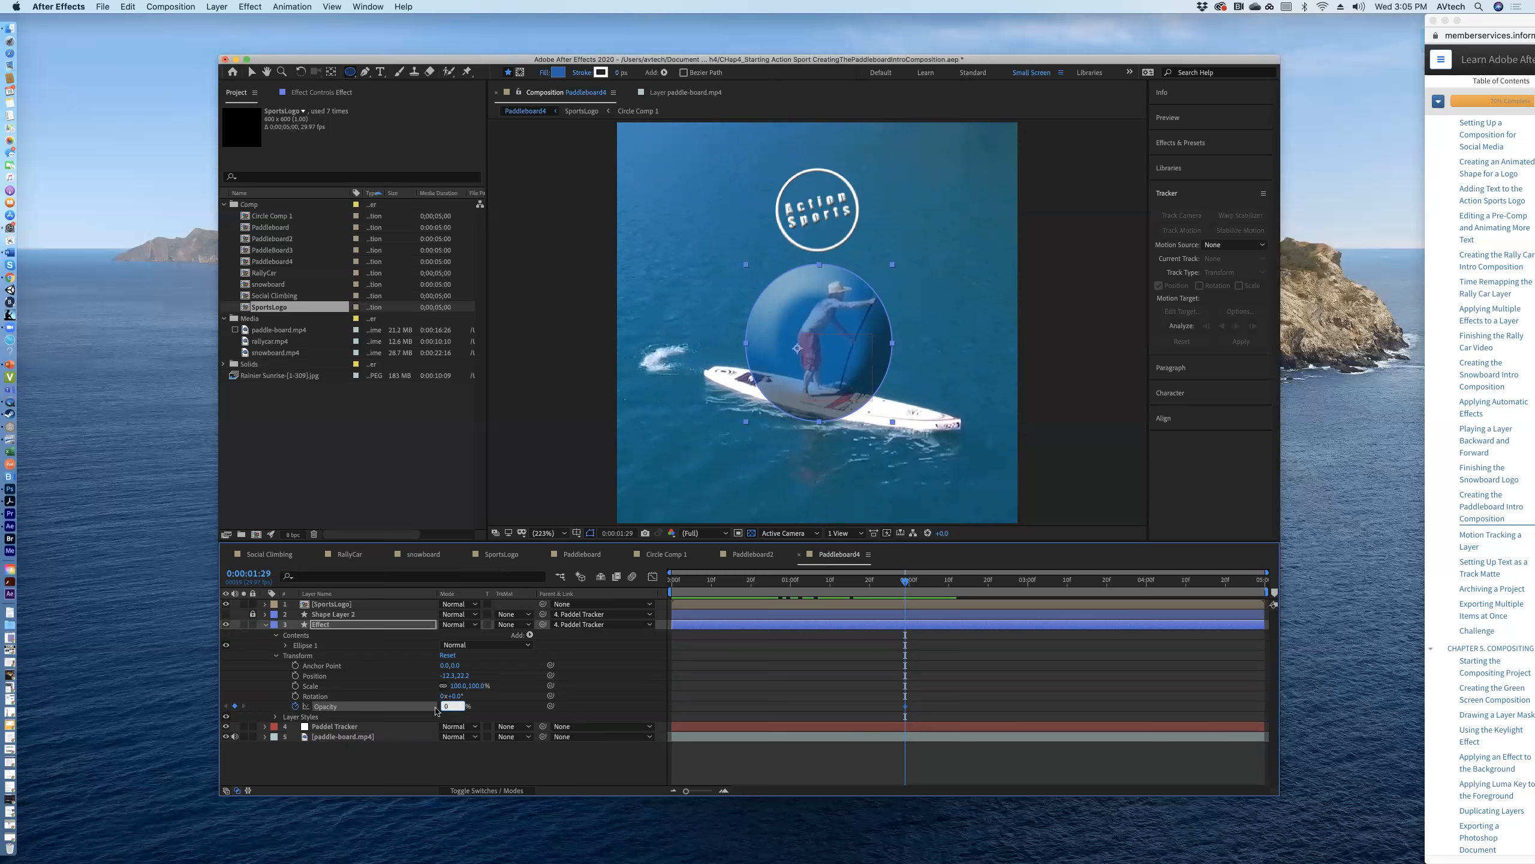
{"action": "key", "text": "Return"}
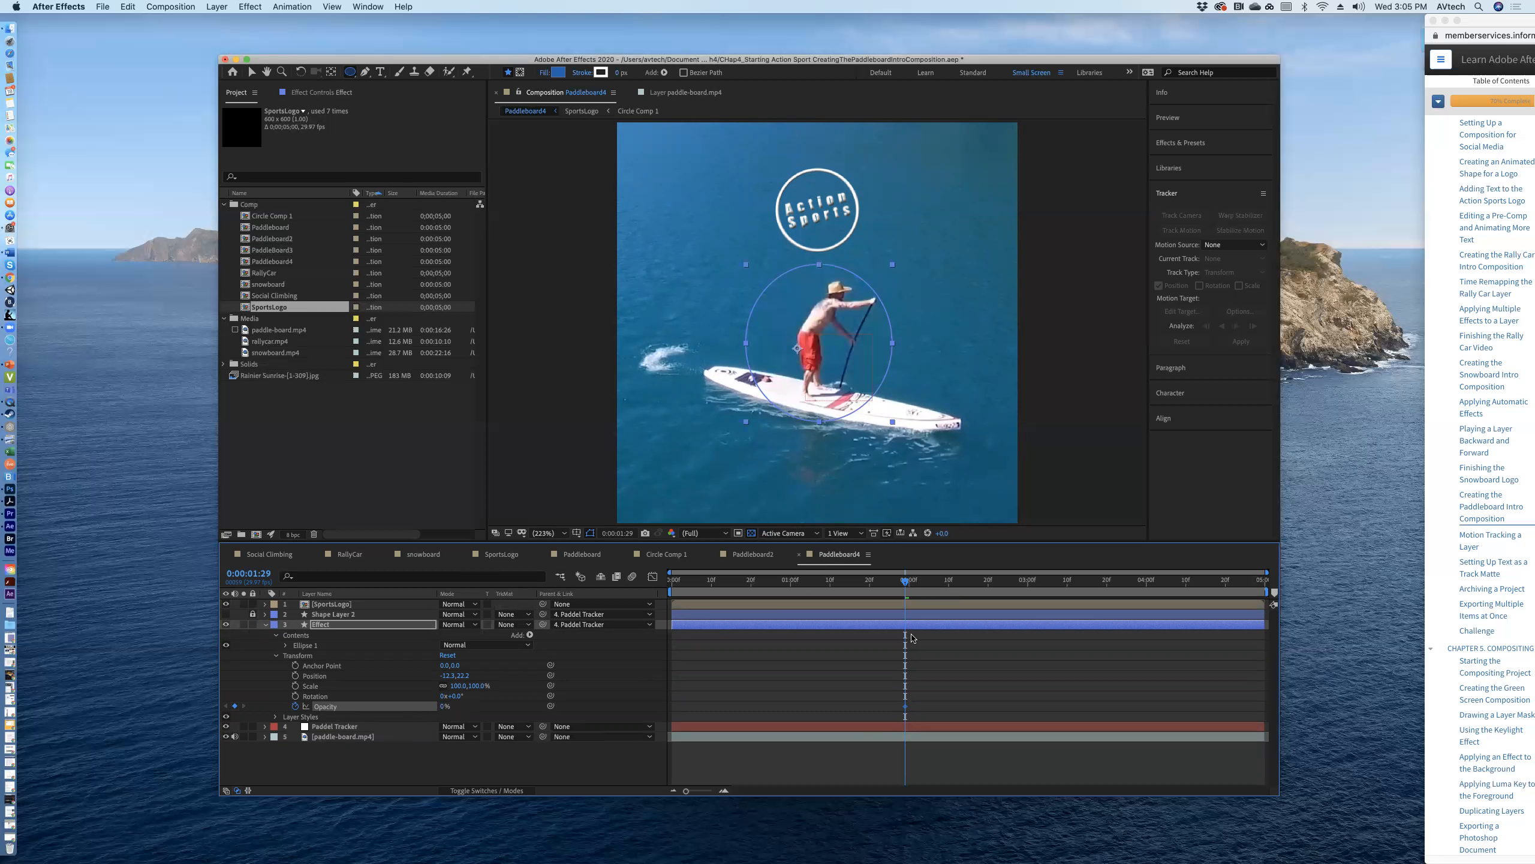
- Add a 100% opacity keyframe to the Effect layer at 0;00;02;29, and collapse and deselect the layer
{"action": "left_click_drag", "start_coordinate": [905, 582], "coordinate": [1022, 583]}
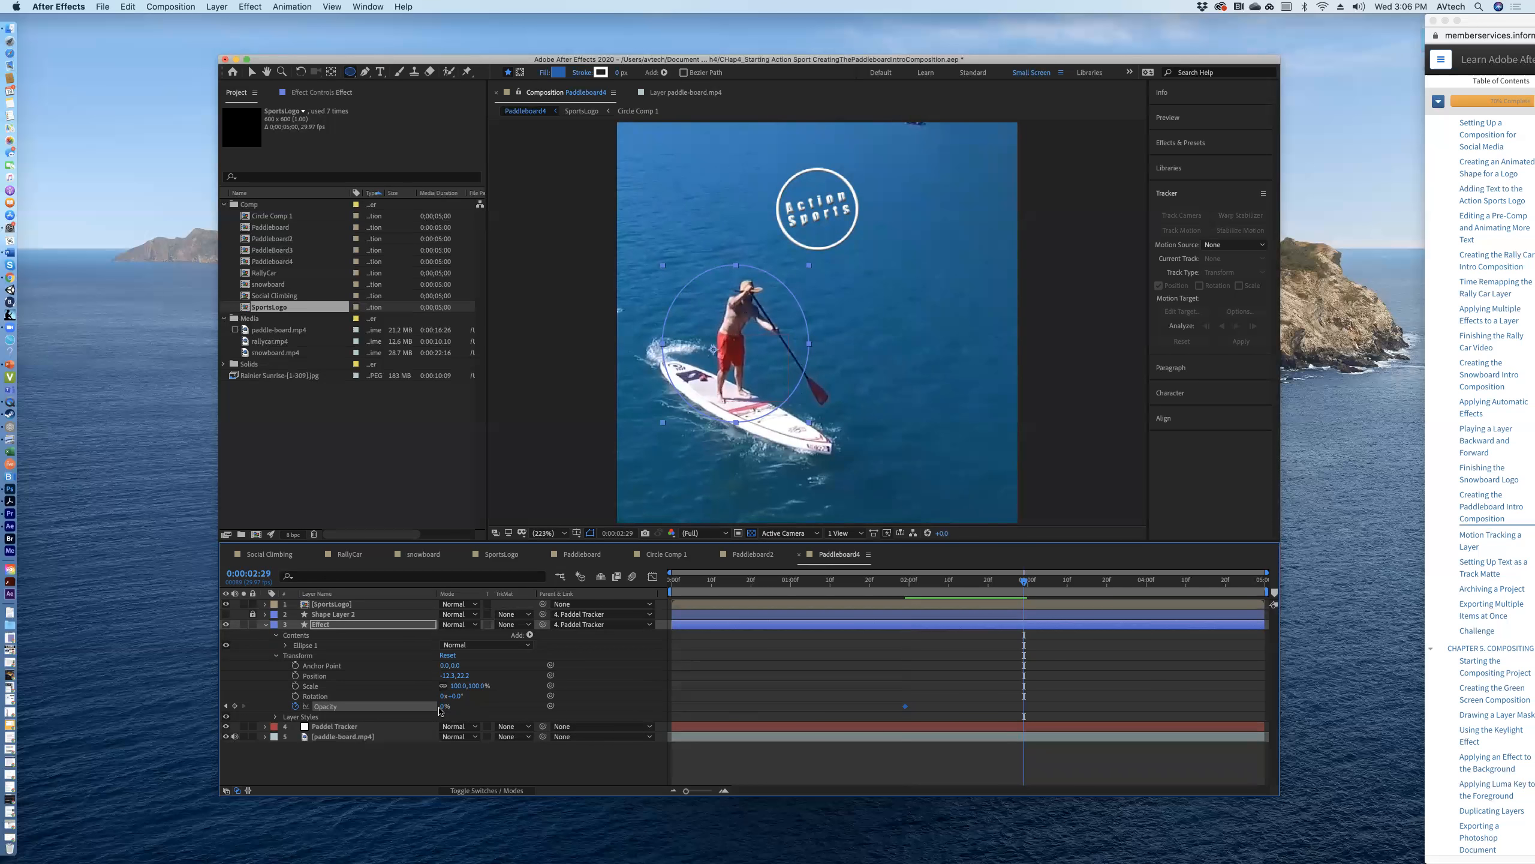
{"action": "left_click", "coordinate": [442, 706]}
{"action": "key", "text": "Return"}
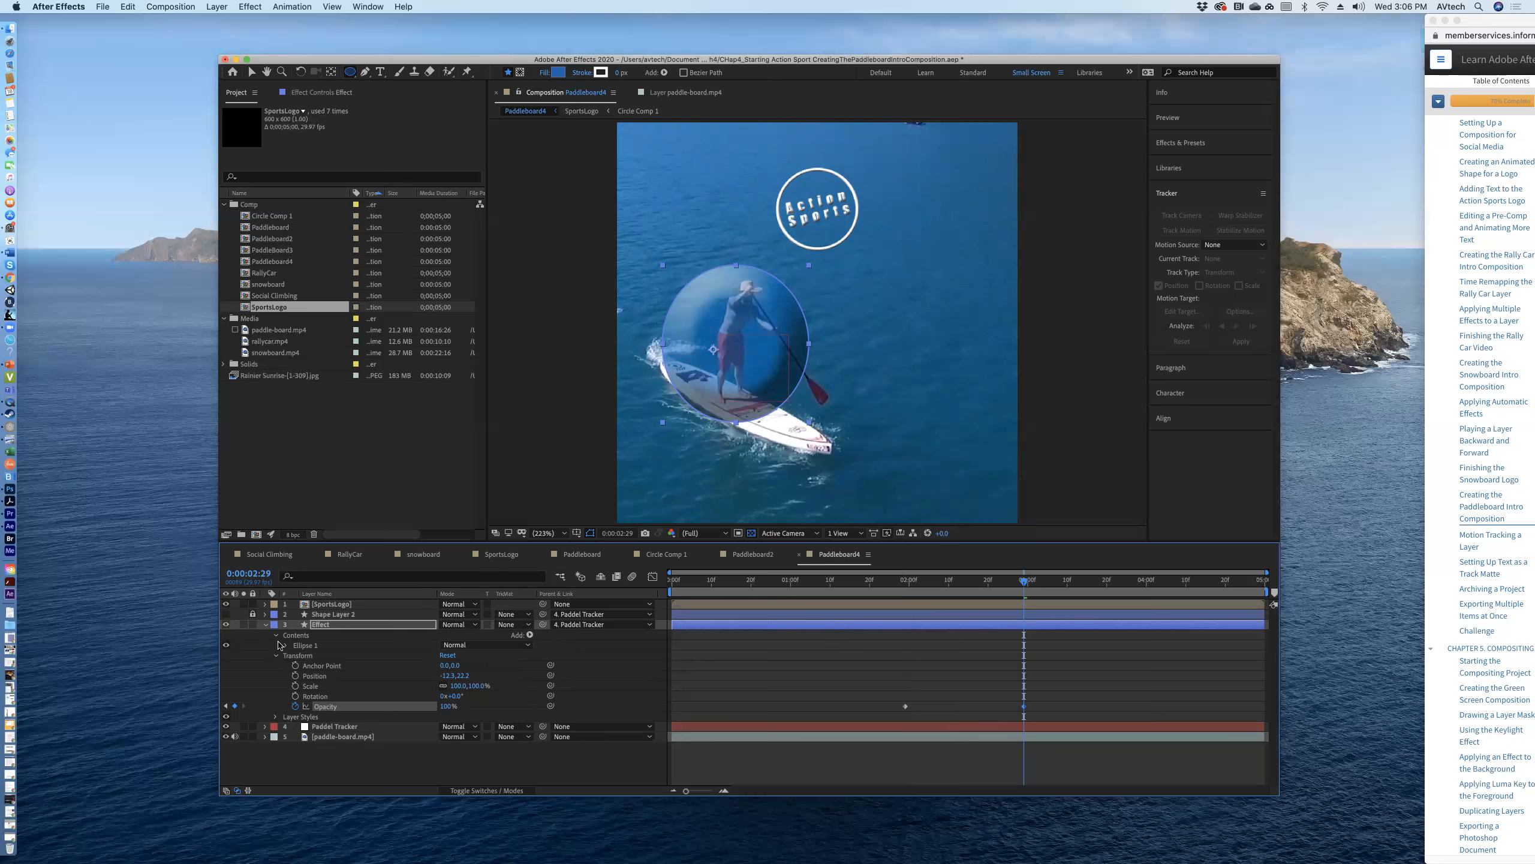
{"action": "left_click", "coordinate": [265, 624]}
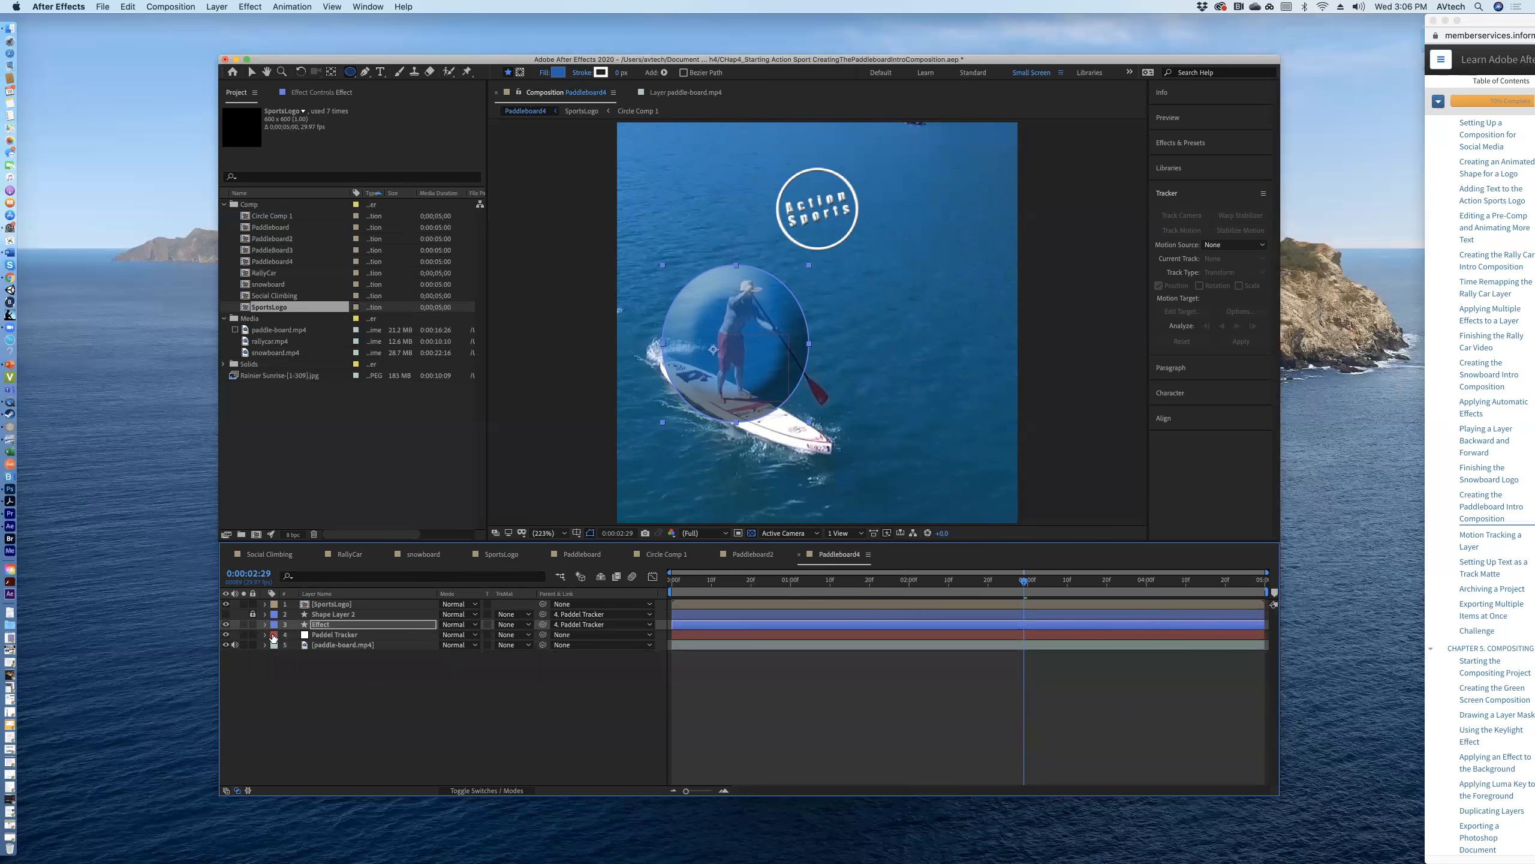
{"action": "left_click", "coordinate": [293, 698]}
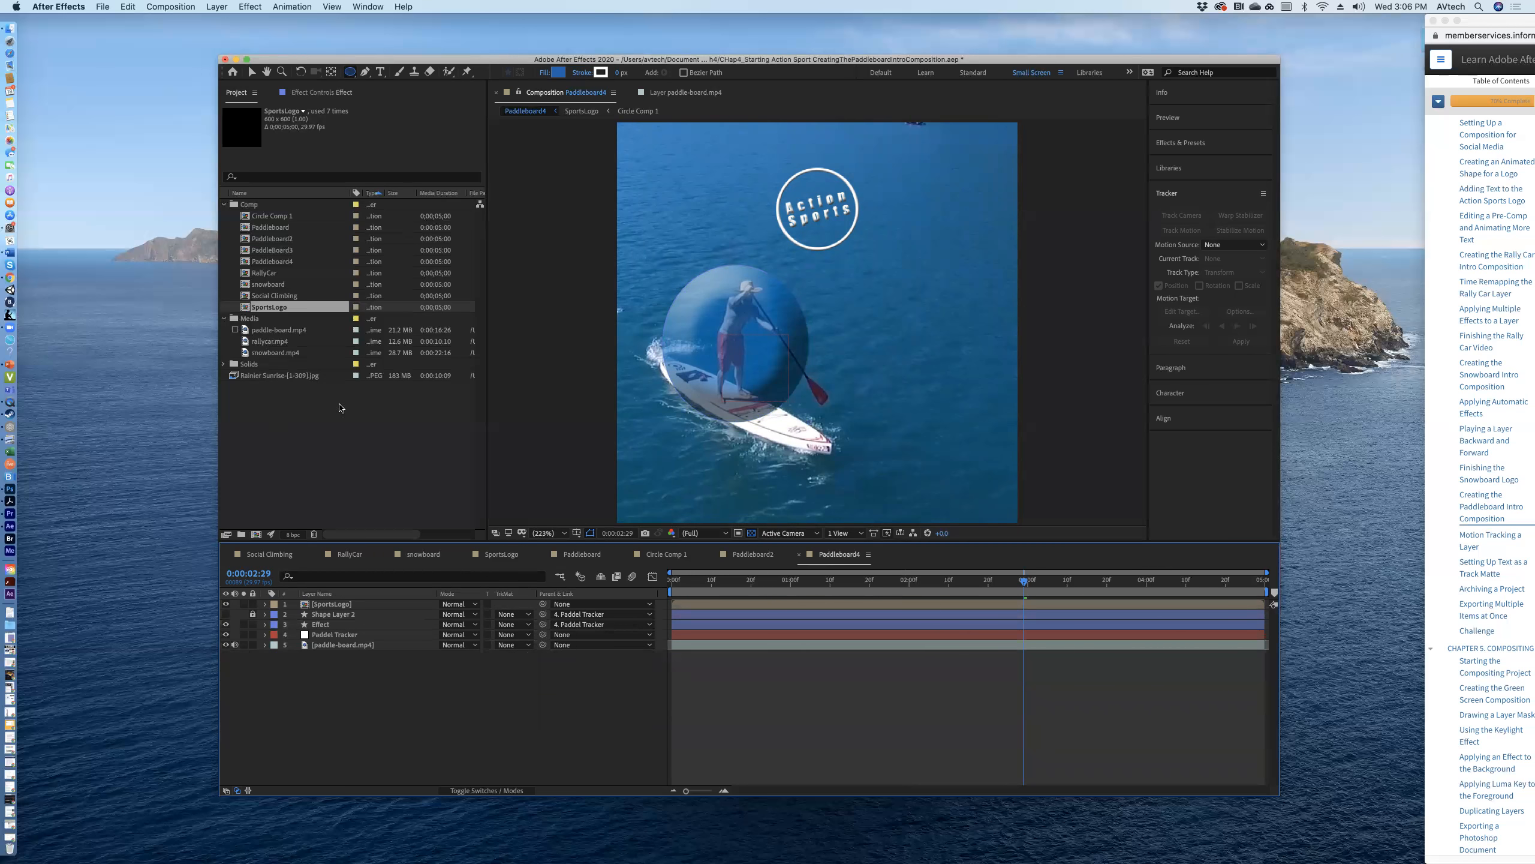
- Create a text layer reading "Paddle Boarding" on two lines and place it over the blue circle
{"action": "left_click", "coordinate": [381, 73]}
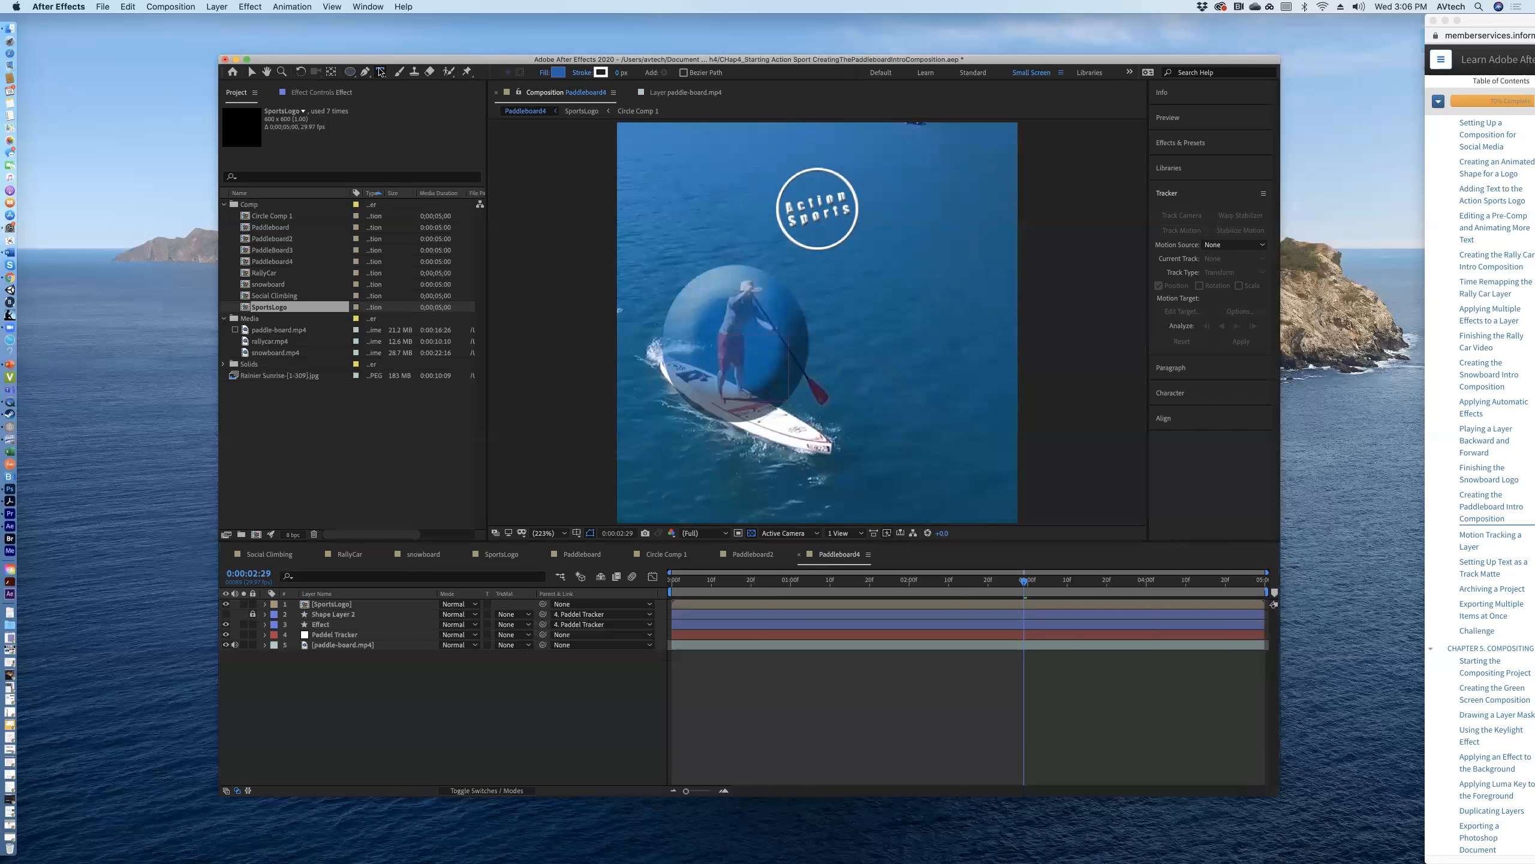
{"action": "left_click", "coordinate": [686, 309]}
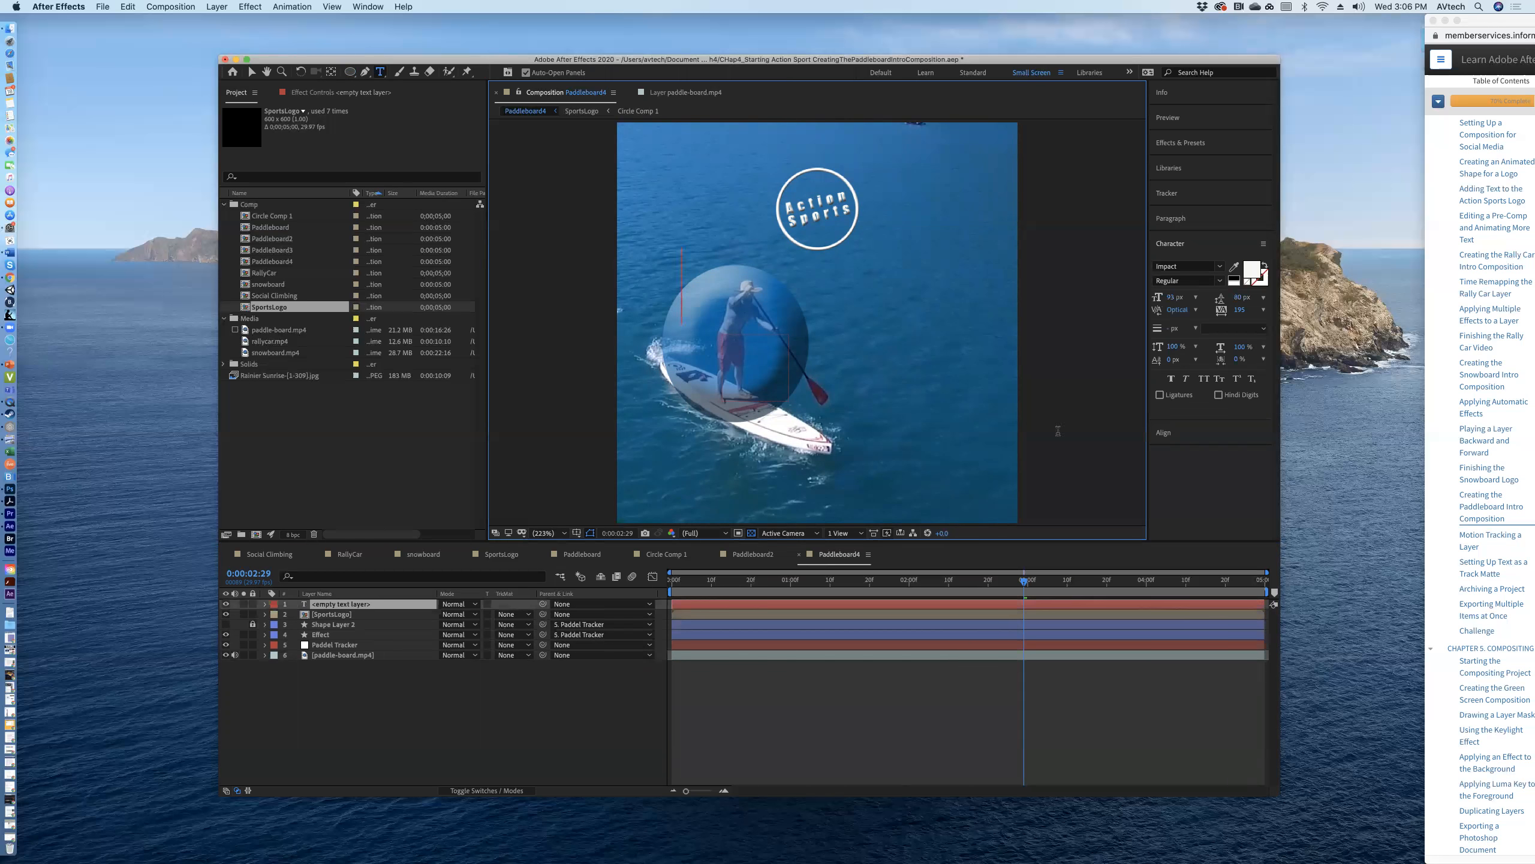
{"action": "type", "text": "Pa"}
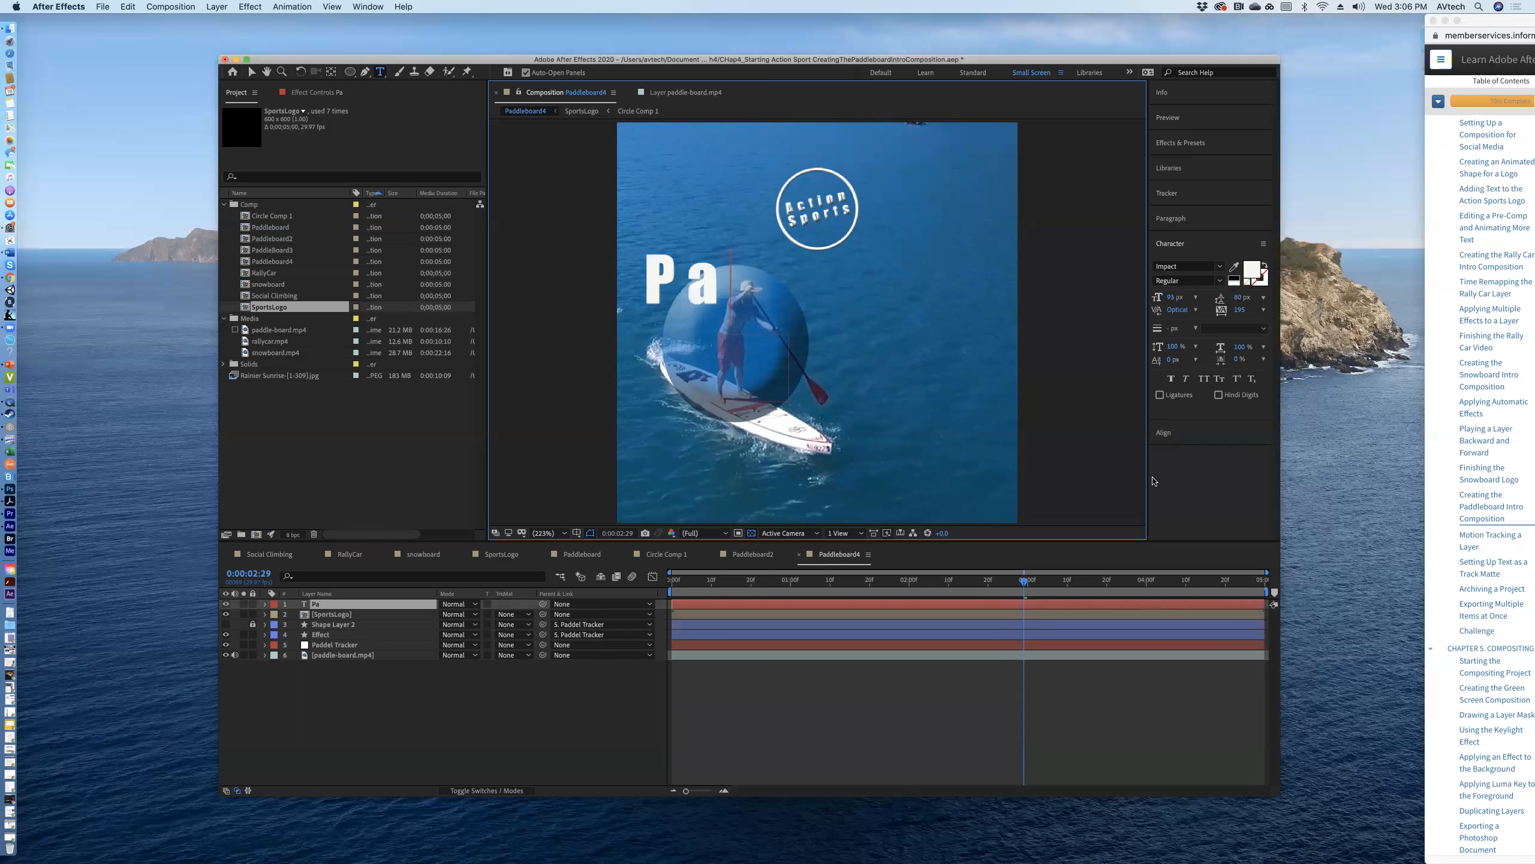
{"action": "type", "text": "d"}
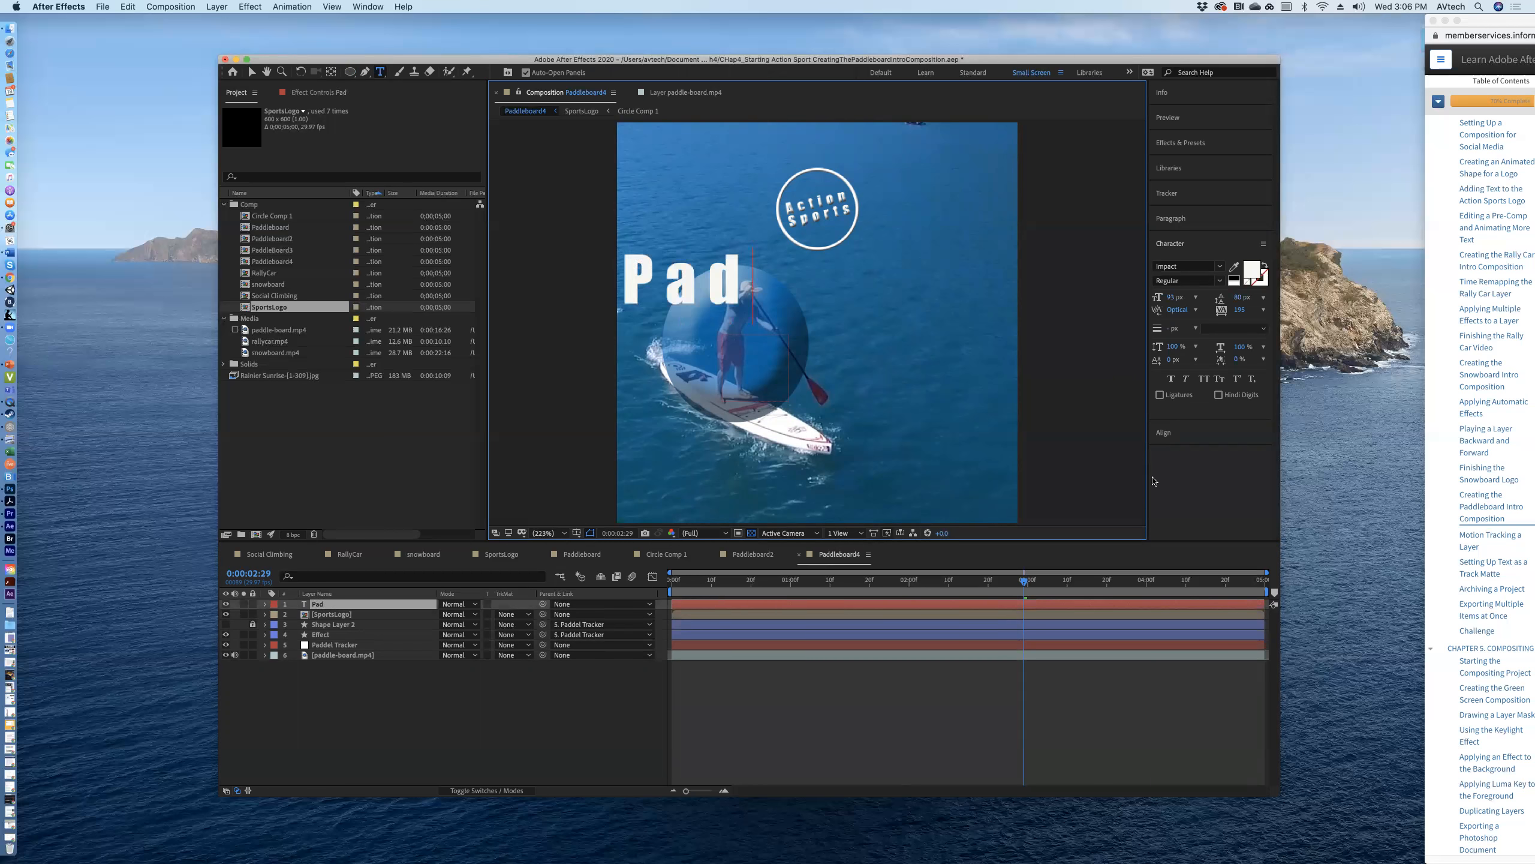
{"action": "type", "text": "d"}
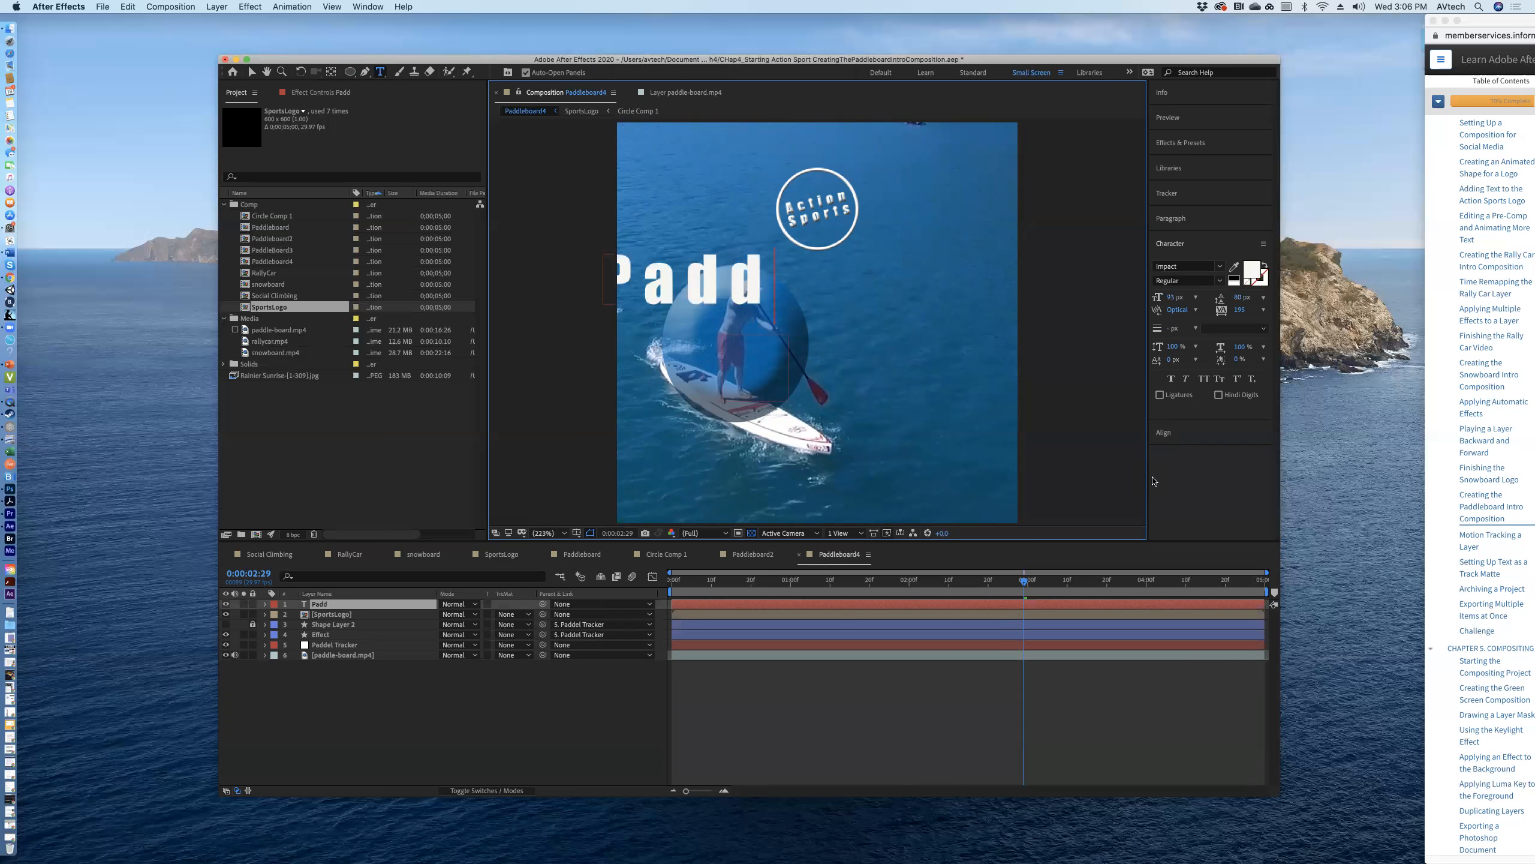
{"action": "type", "text": "le"}
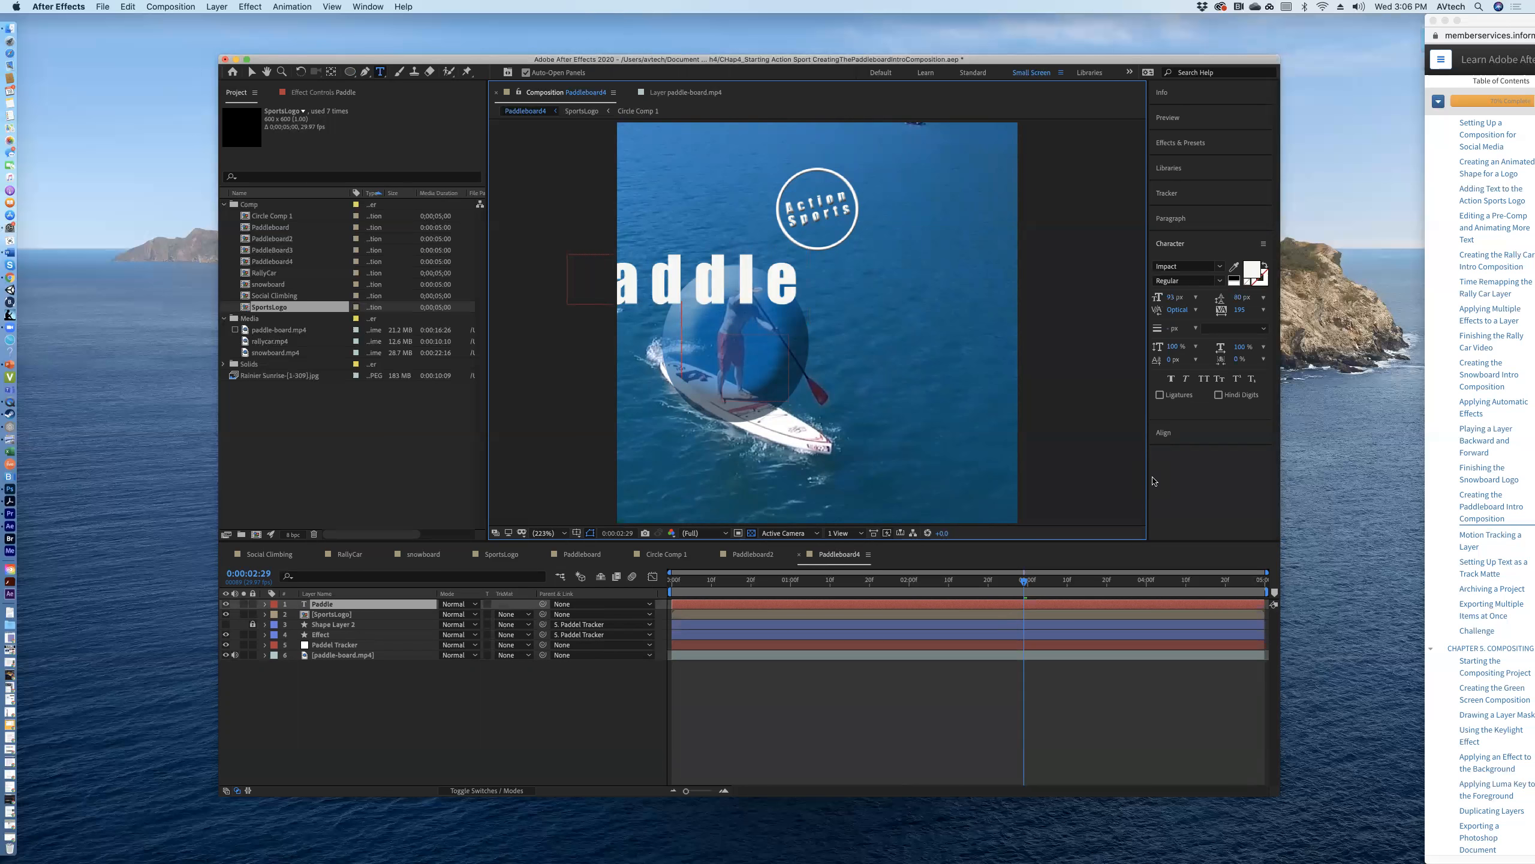
{"action": "key", "text": "Return"}
{"action": "type", "text": "Board"}
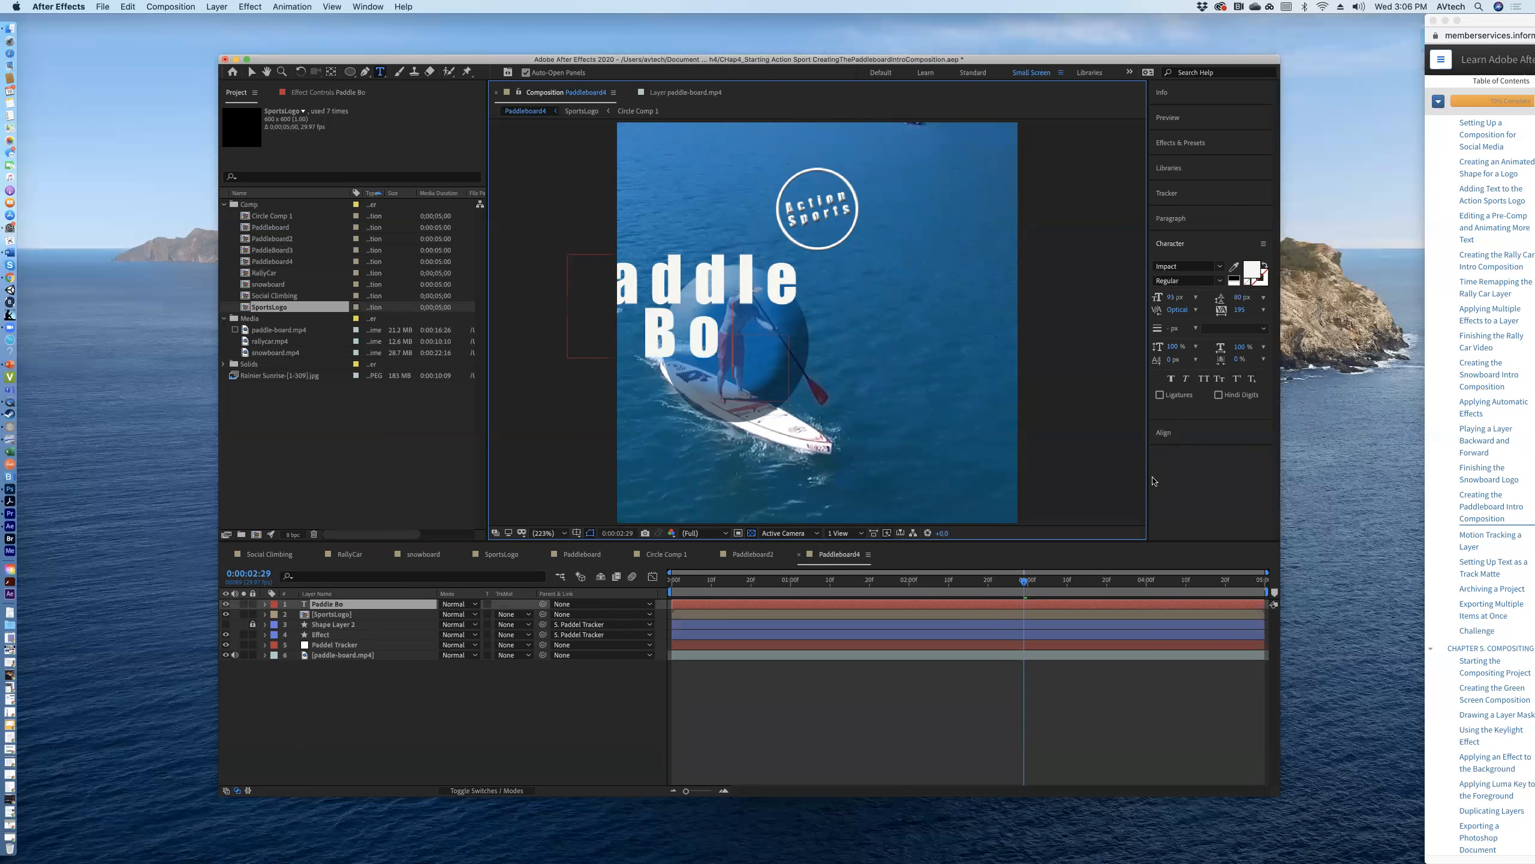
{"action": "type", "text": "ing"}
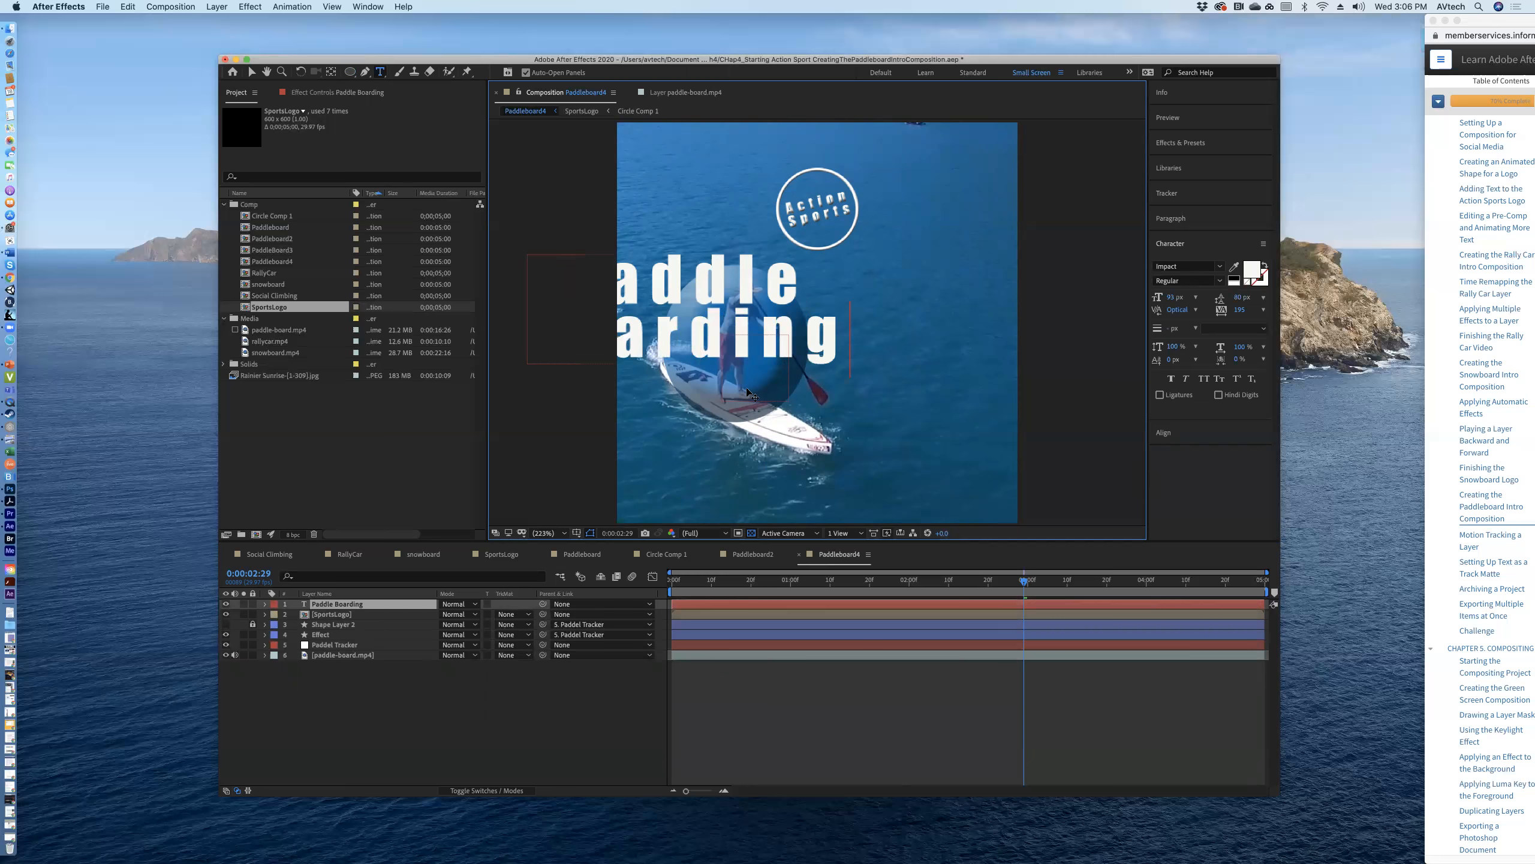
{"action": "left_click_drag", "start_coordinate": [745, 404], "coordinate": [820, 434]}
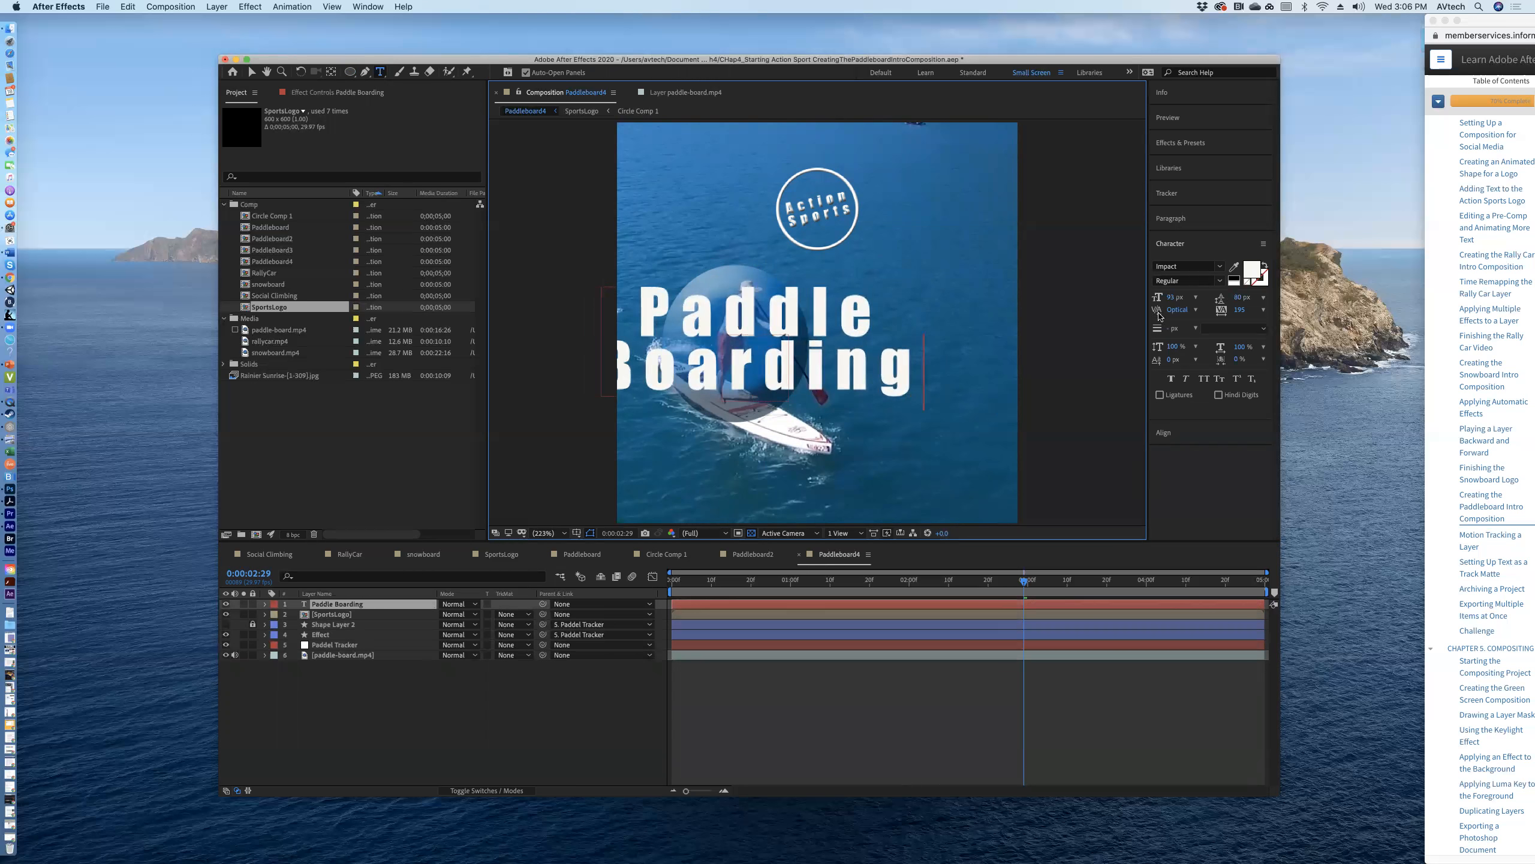
- Reduce both lines of the Paddle Boarding text through 72, 60, 48 and 36 px, ending at 40 px, and shift the text toward the circle's centre
{"action": "left_click_drag", "start_coordinate": [893, 373], "coordinate": [634, 308]}
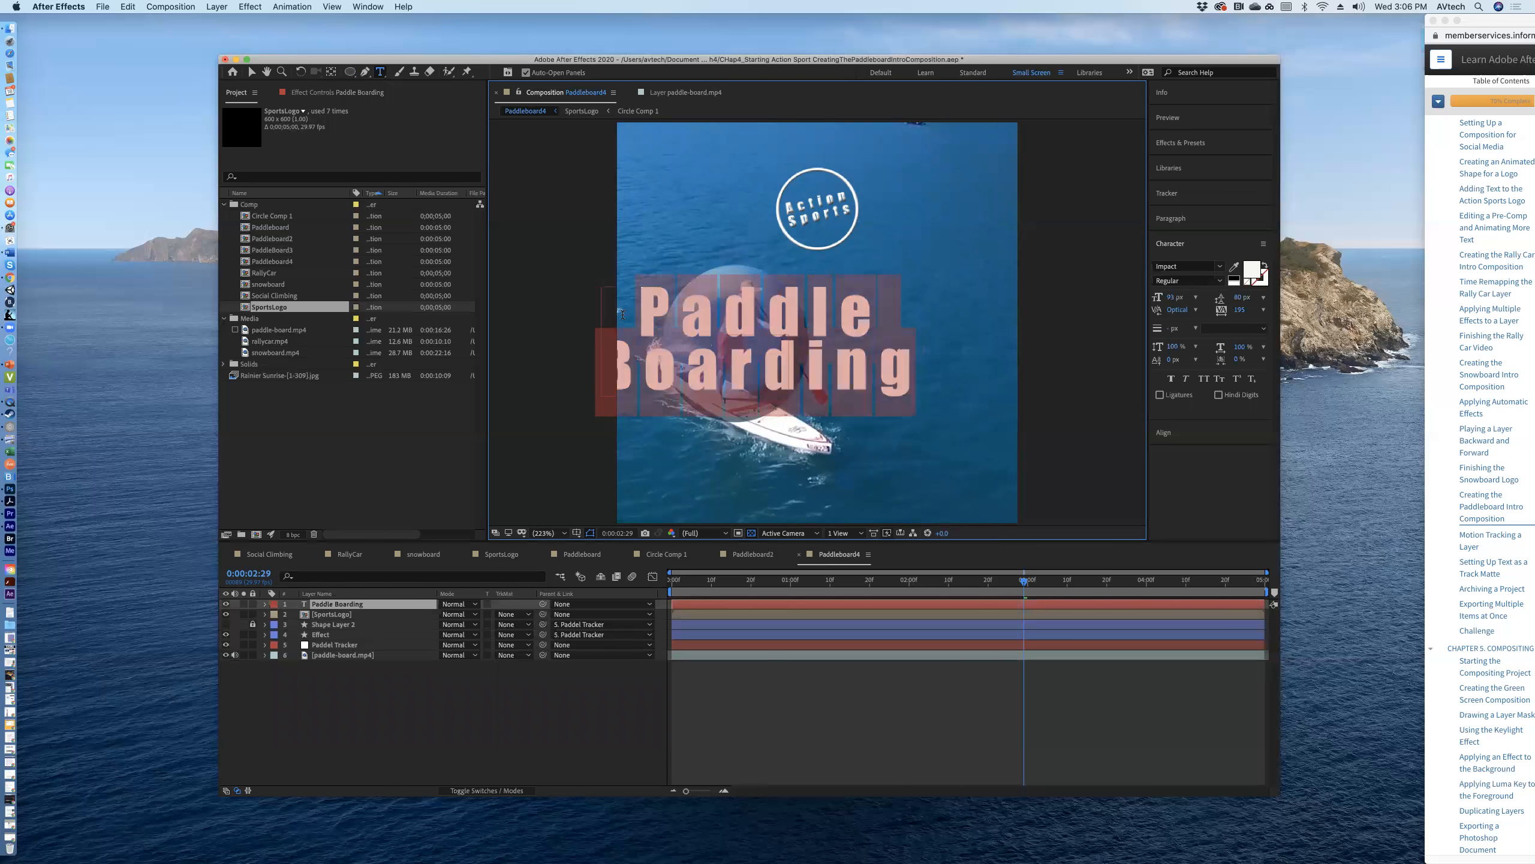
{"action": "left_click", "coordinate": [1195, 296]}
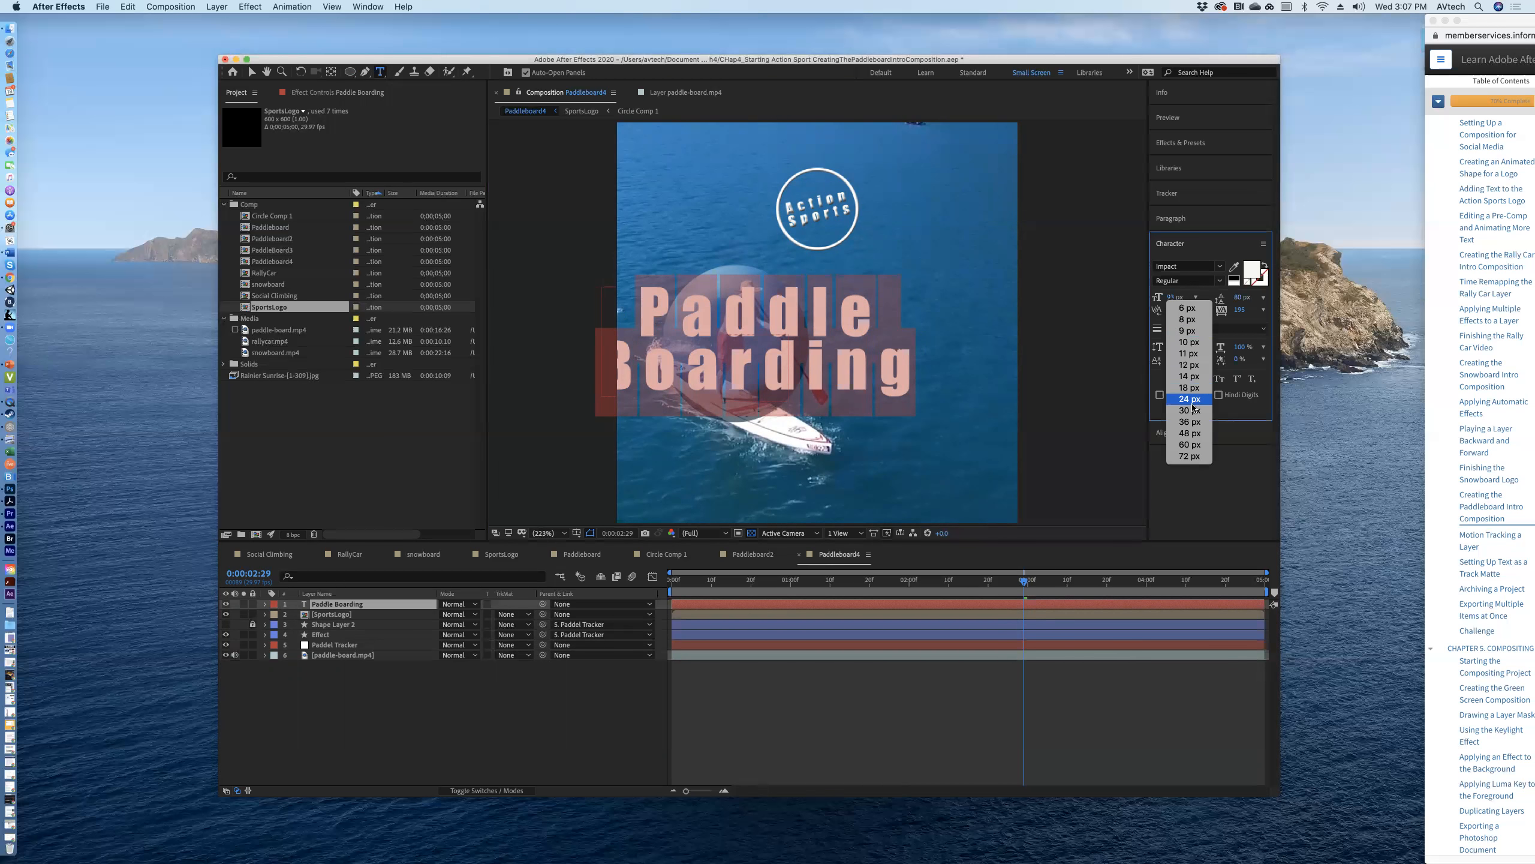
{"action": "left_click", "coordinate": [1191, 455]}
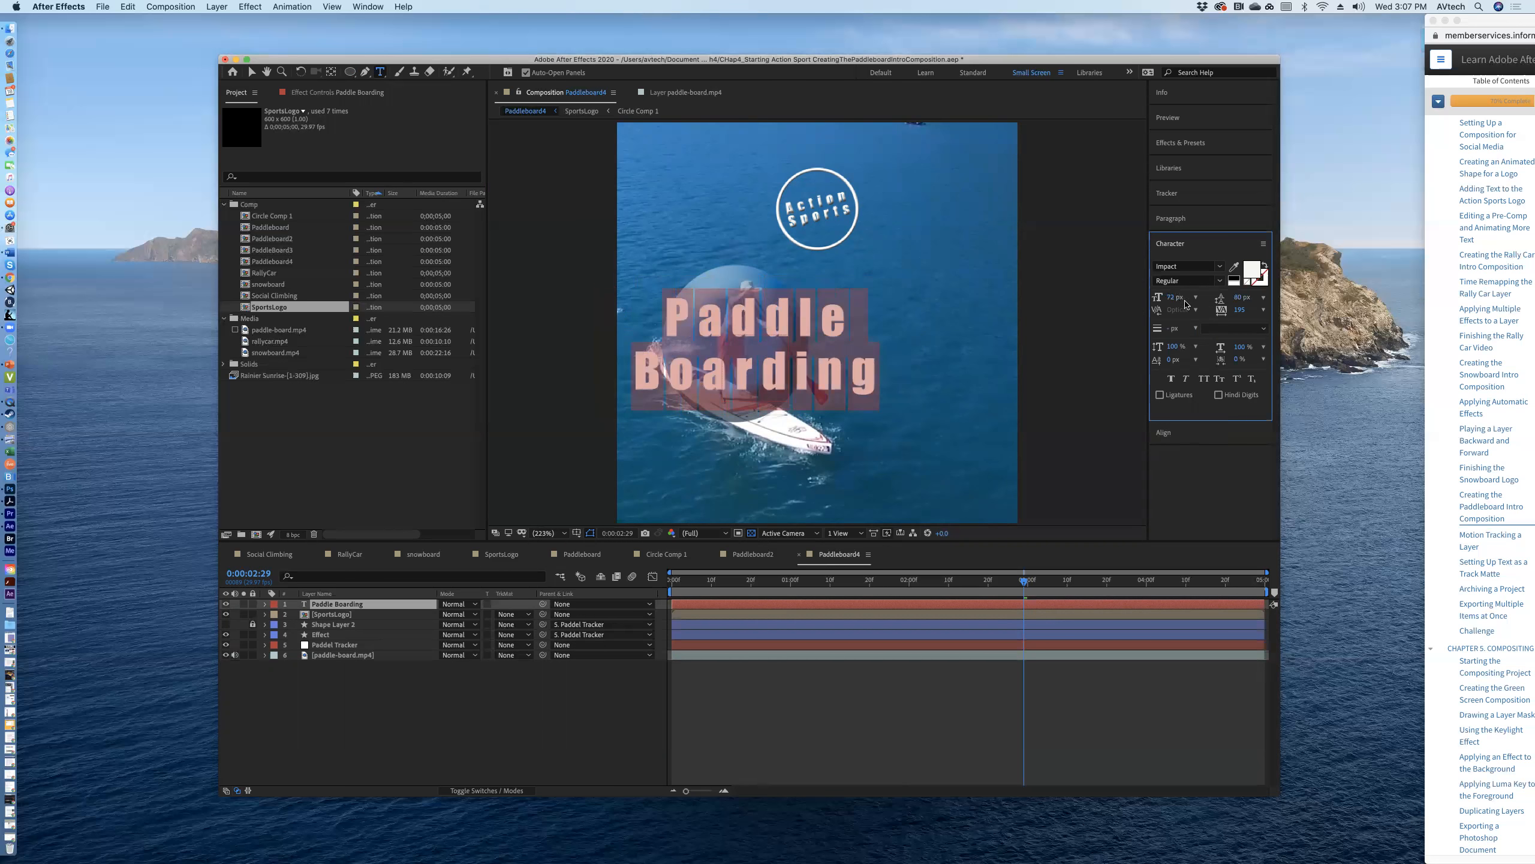
{"action": "left_click", "coordinate": [1196, 297]}
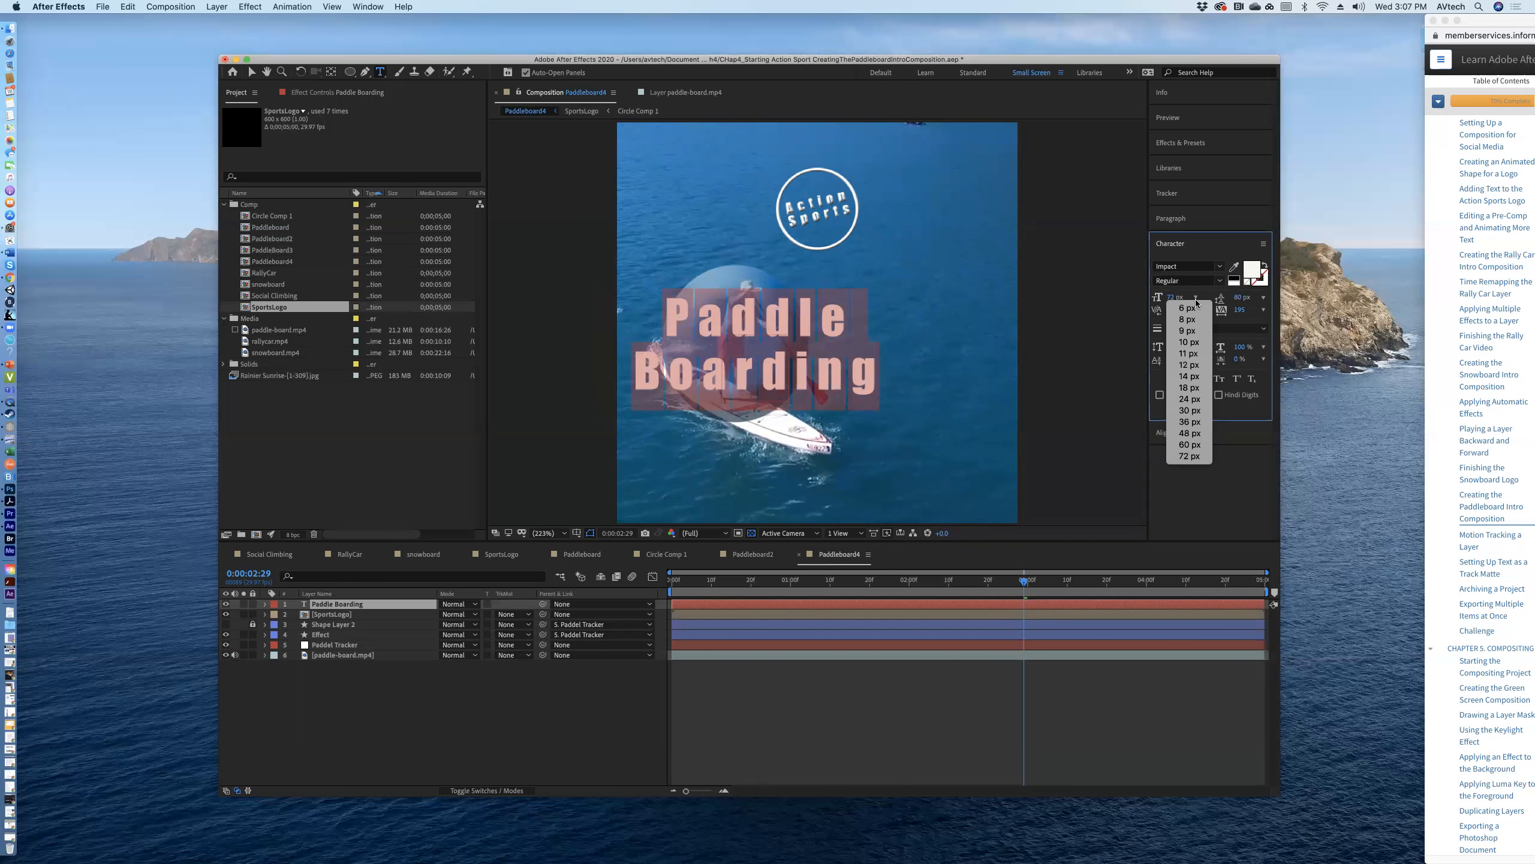
{"action": "left_click", "coordinate": [1191, 445]}
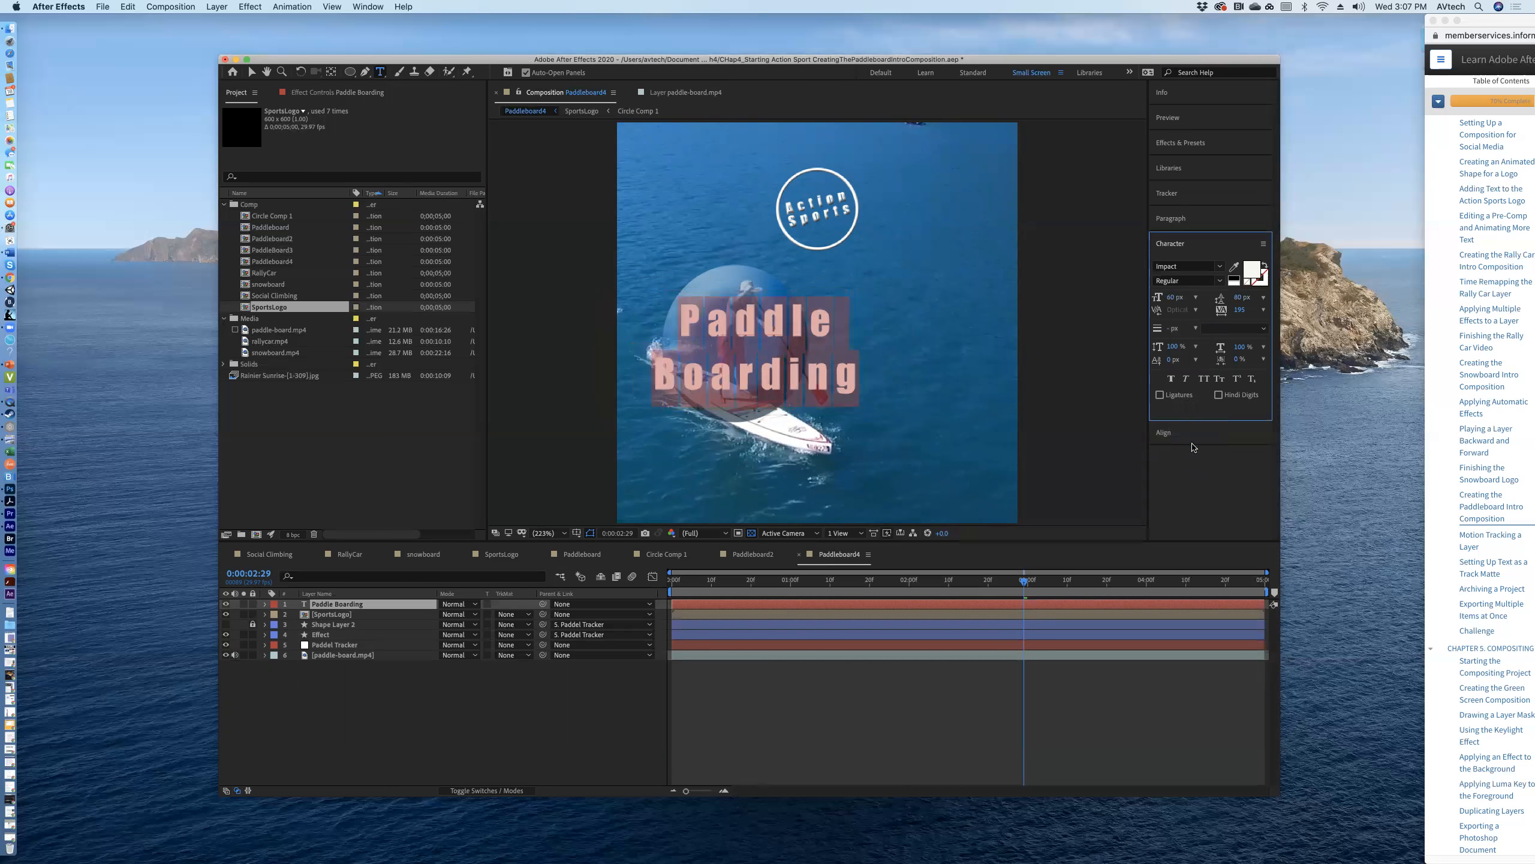
{"action": "left_click", "coordinate": [742, 433]}
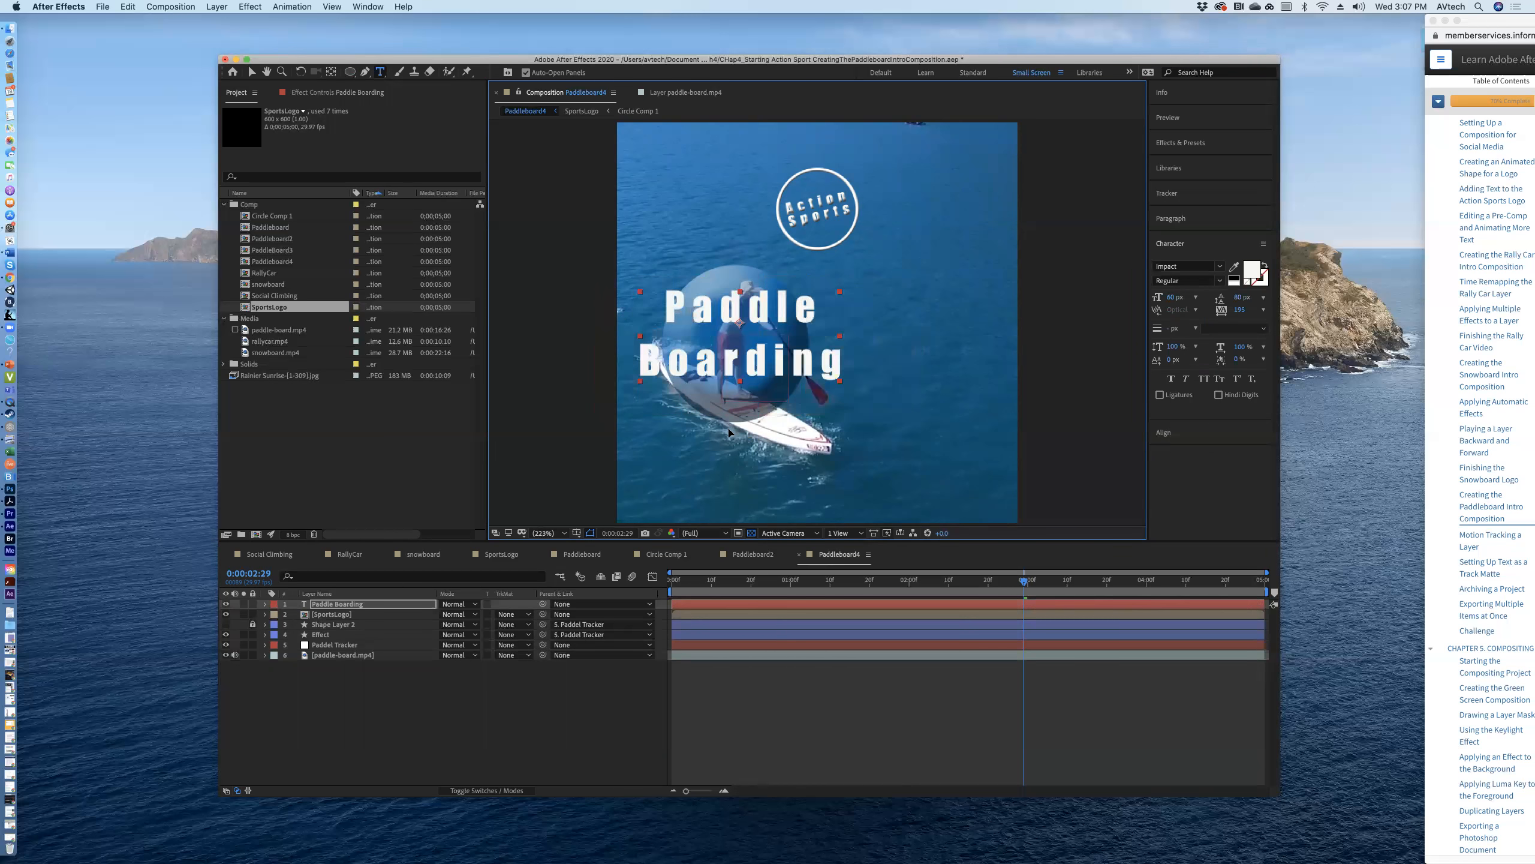
{"action": "left_click", "coordinate": [1196, 297]}
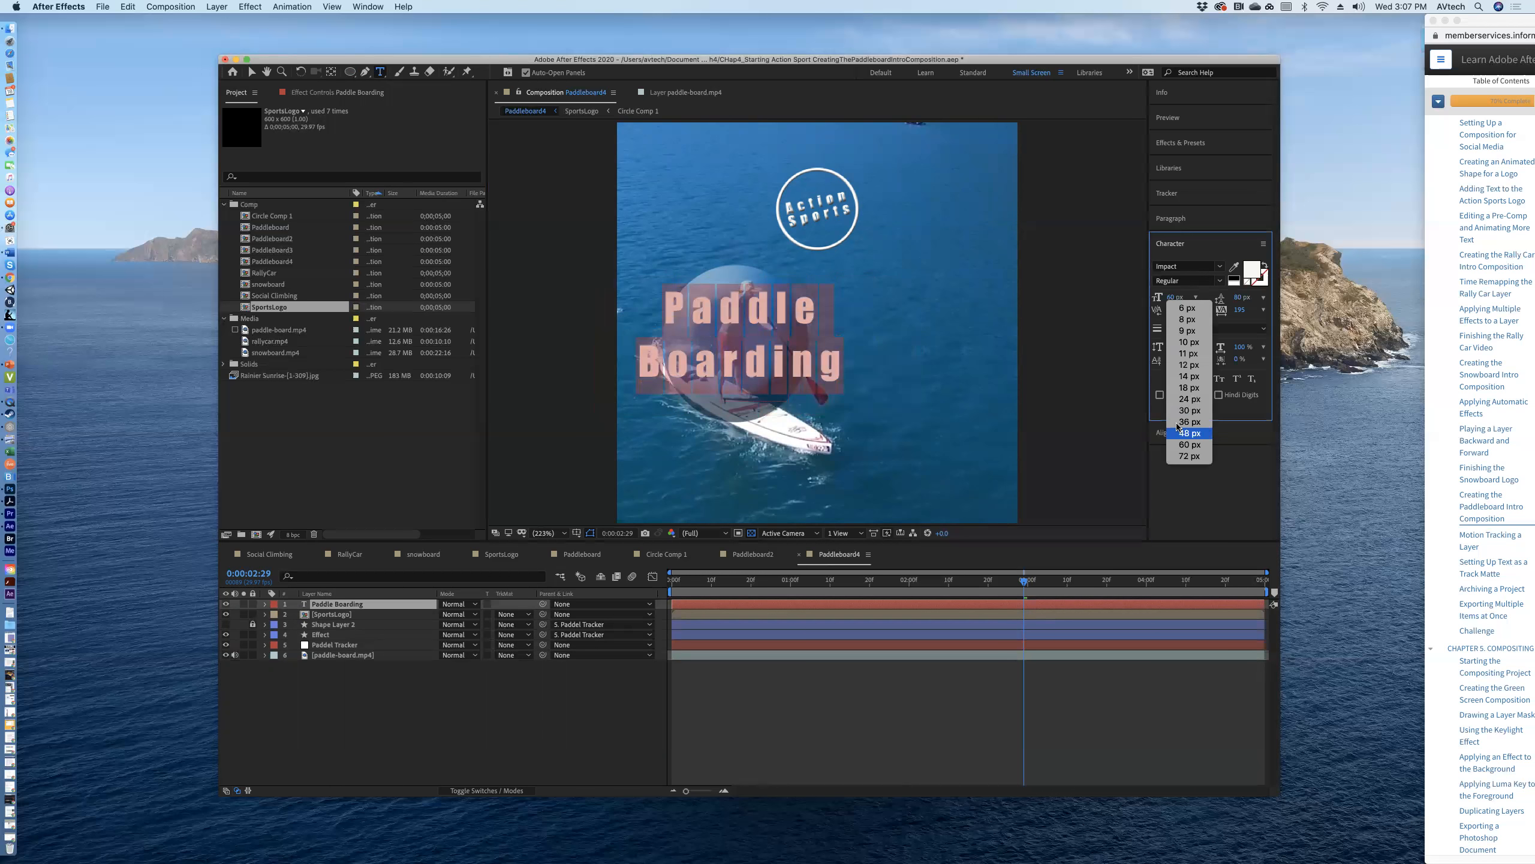
{"action": "left_click", "coordinate": [1179, 435]}
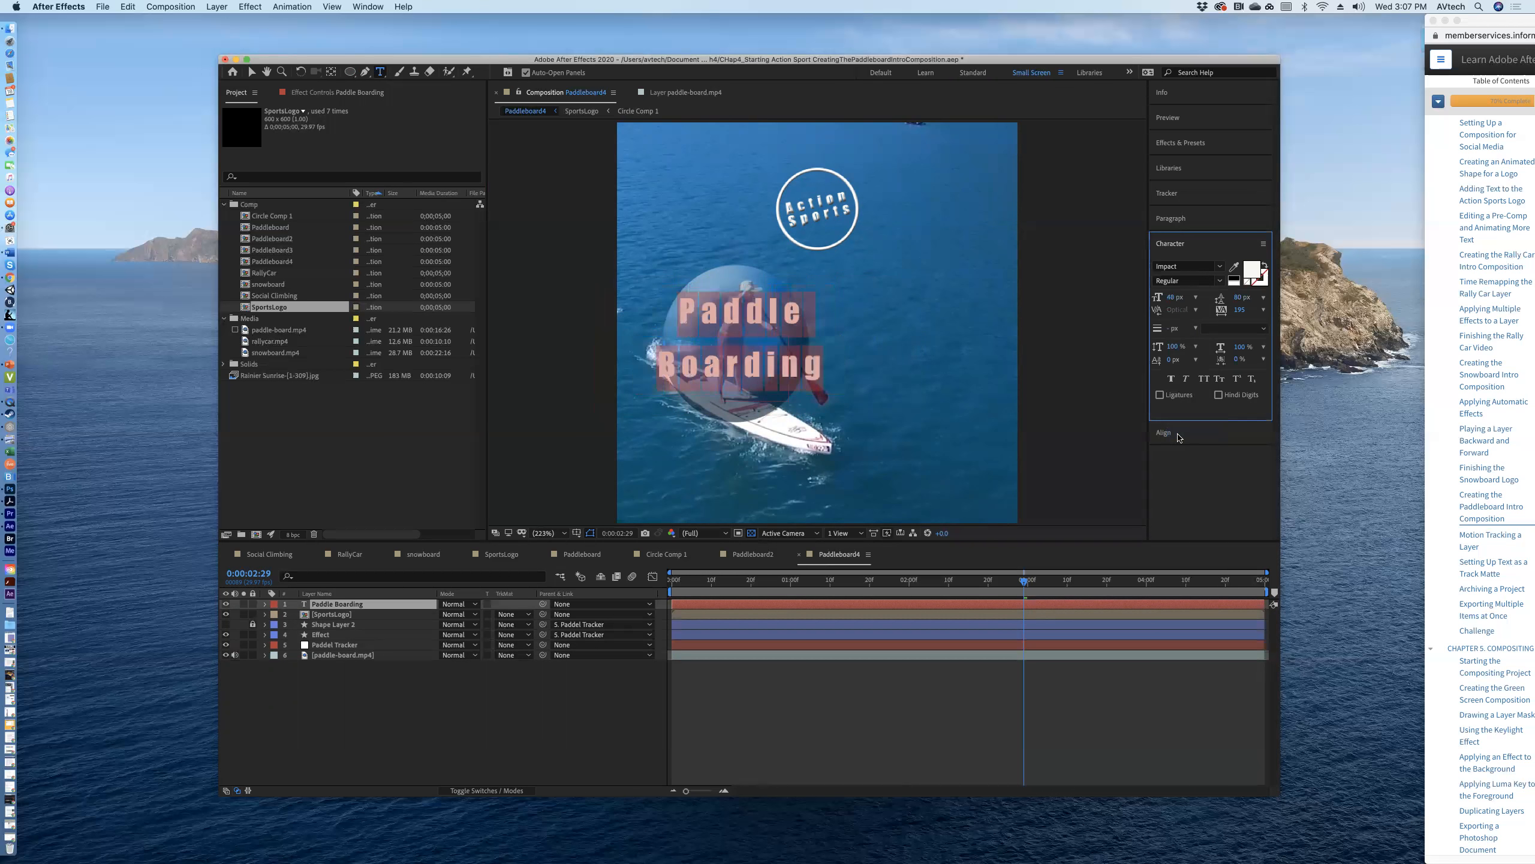
{"action": "left_click", "coordinate": [1197, 298]}
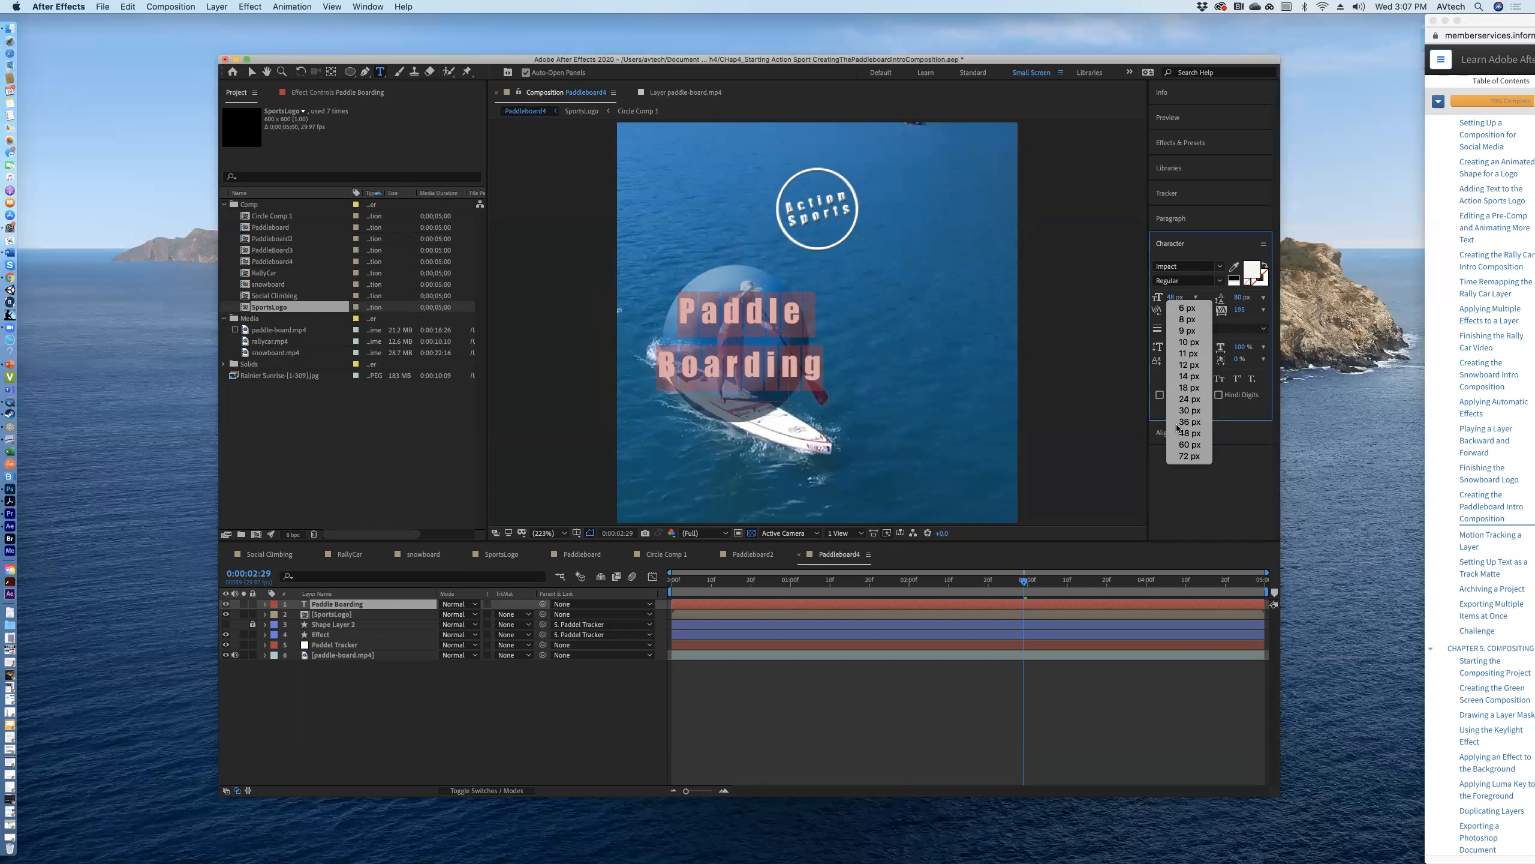
{"action": "left_click", "coordinate": [1177, 427]}
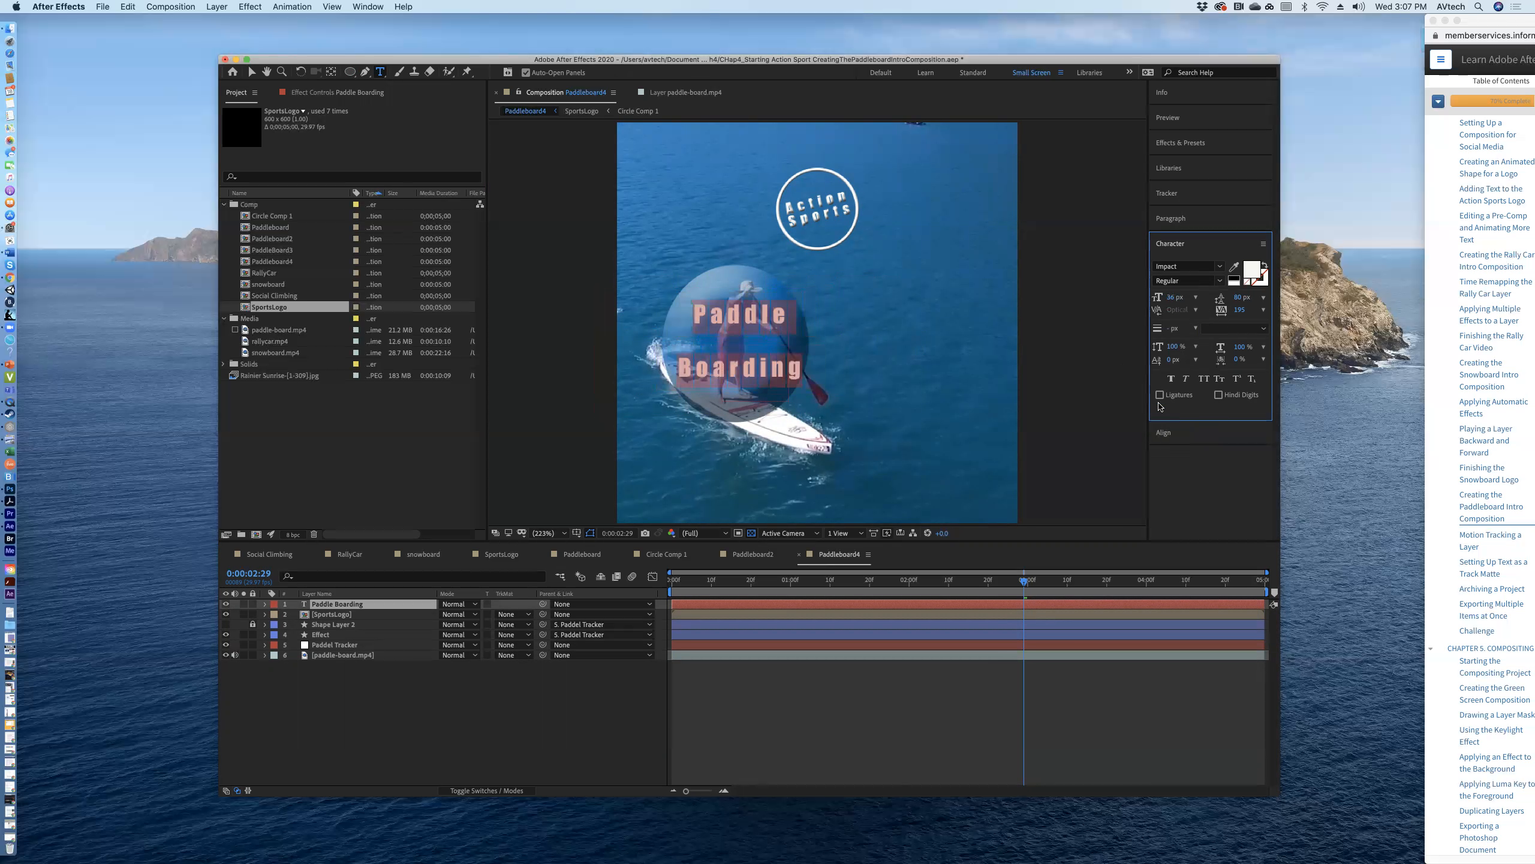
{"action": "left_click", "coordinate": [1175, 300]}
{"action": "type", "text": "40"}
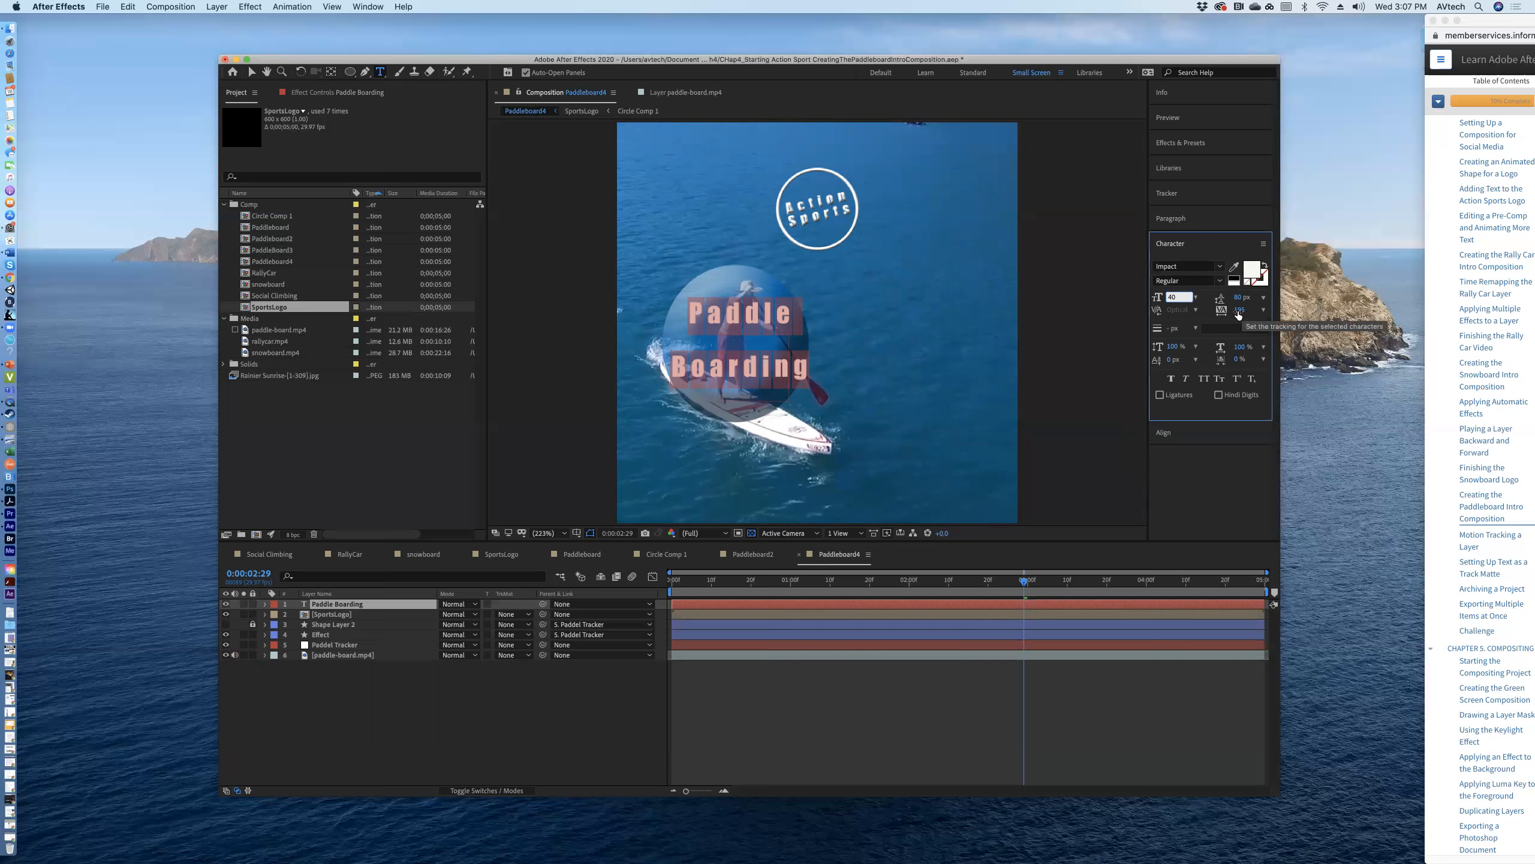
- Tighten the Paddle Boarding text's leading to 47 px and nudge the two lines into the middle of the circle
{"action": "mouse_move", "coordinate": [1238, 311]}
{"action": "left_mouse_down"}
{"action": "mouse_move", "coordinate": [1249, 297]}
{"action": "mouse_move", "coordinate": [1222, 297]}
{"action": "left_mouse_up"}
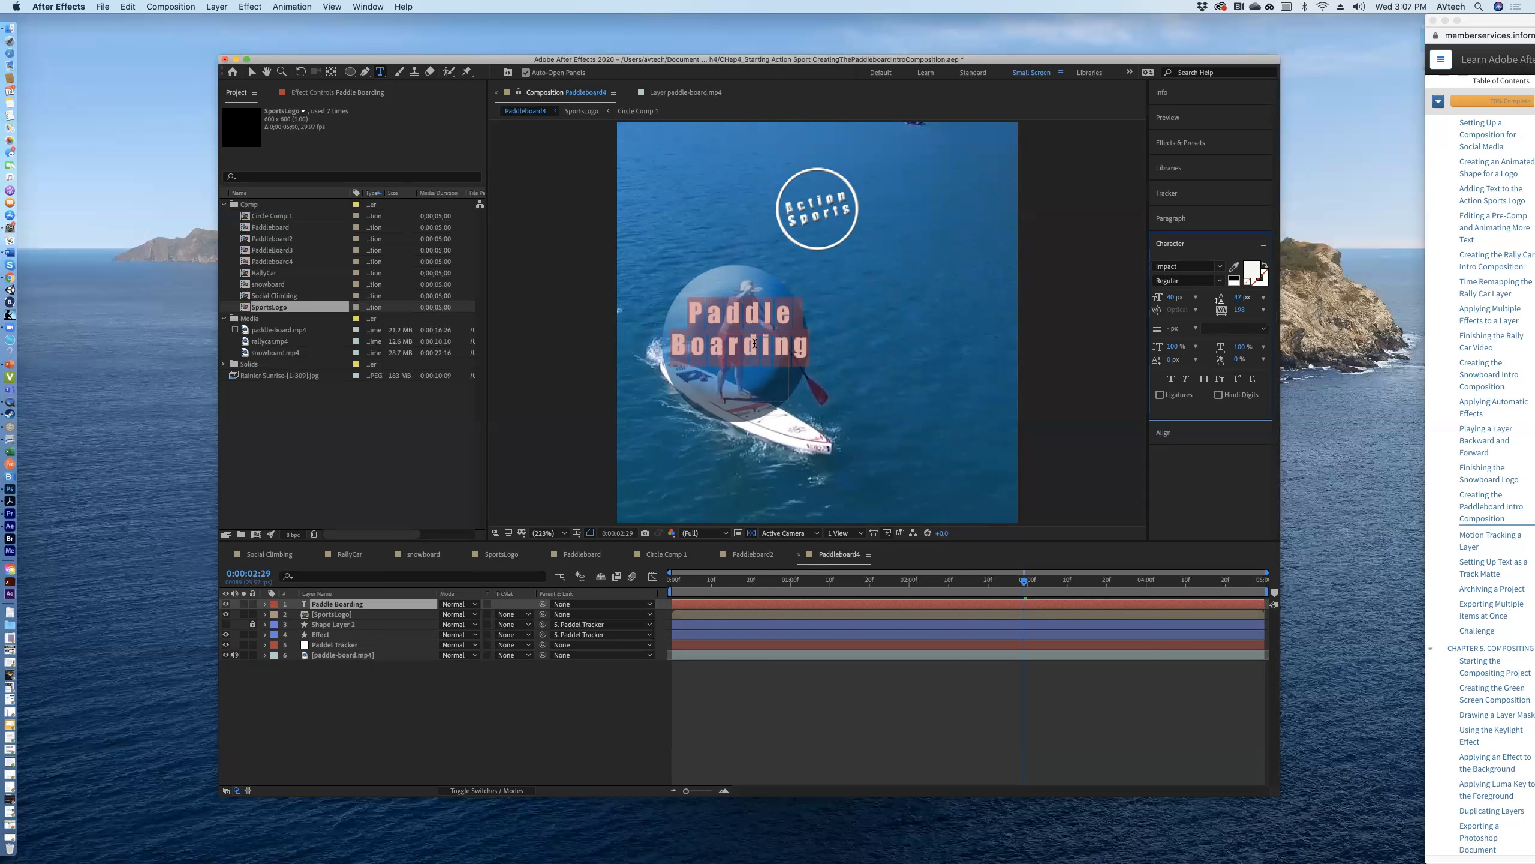
{"action": "left_click_drag", "start_coordinate": [746, 389], "coordinate": [741, 399]}
{"action": "double_click", "coordinate": [743, 380]}
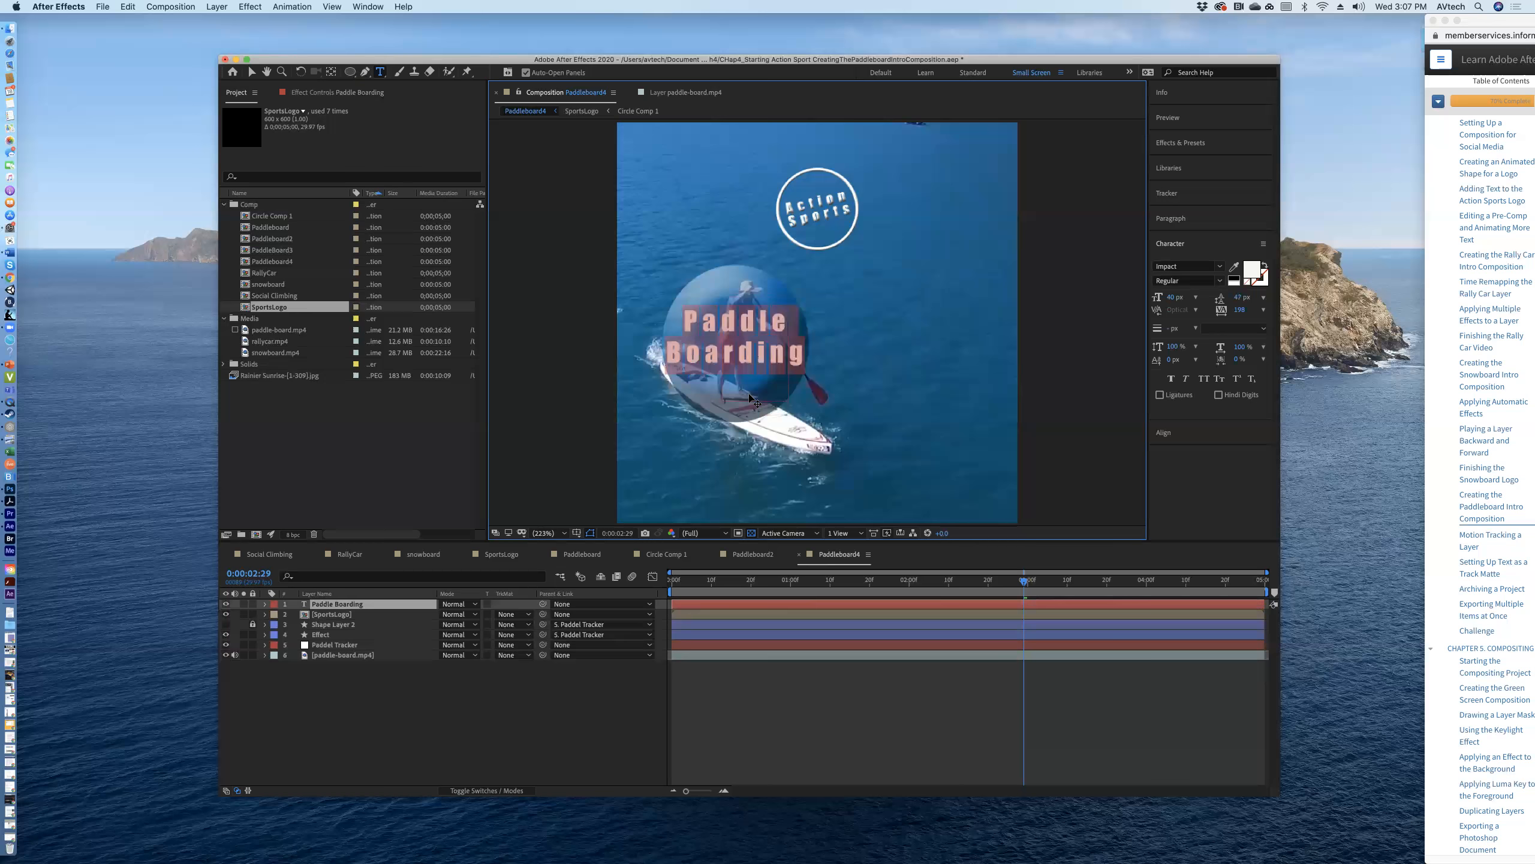
{"action": "left_click_drag", "start_coordinate": [749, 394], "coordinate": [748, 399]}
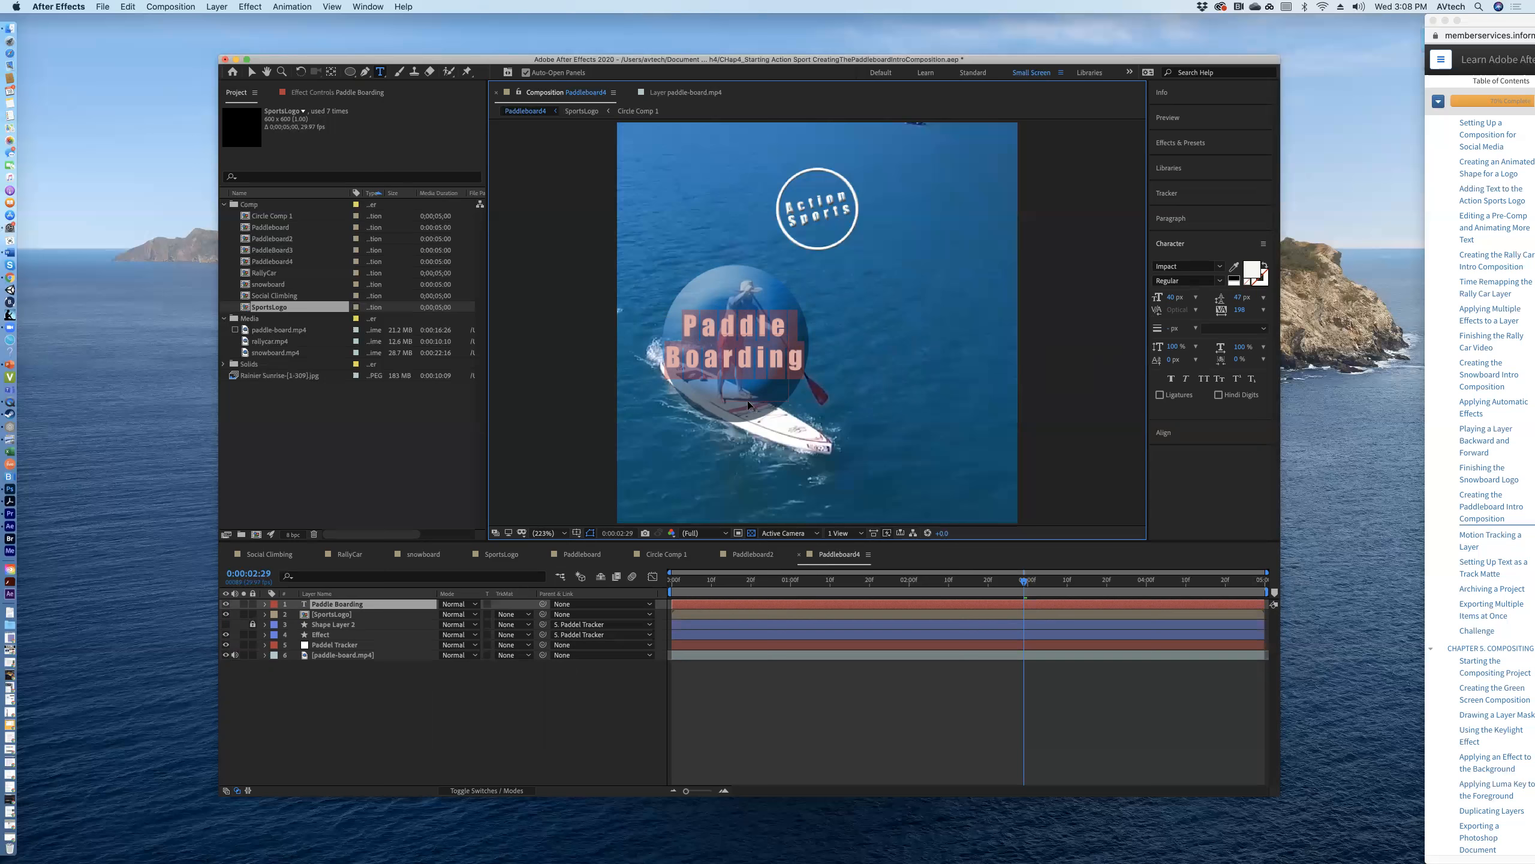
{"action": "key", "text": "Escape"}
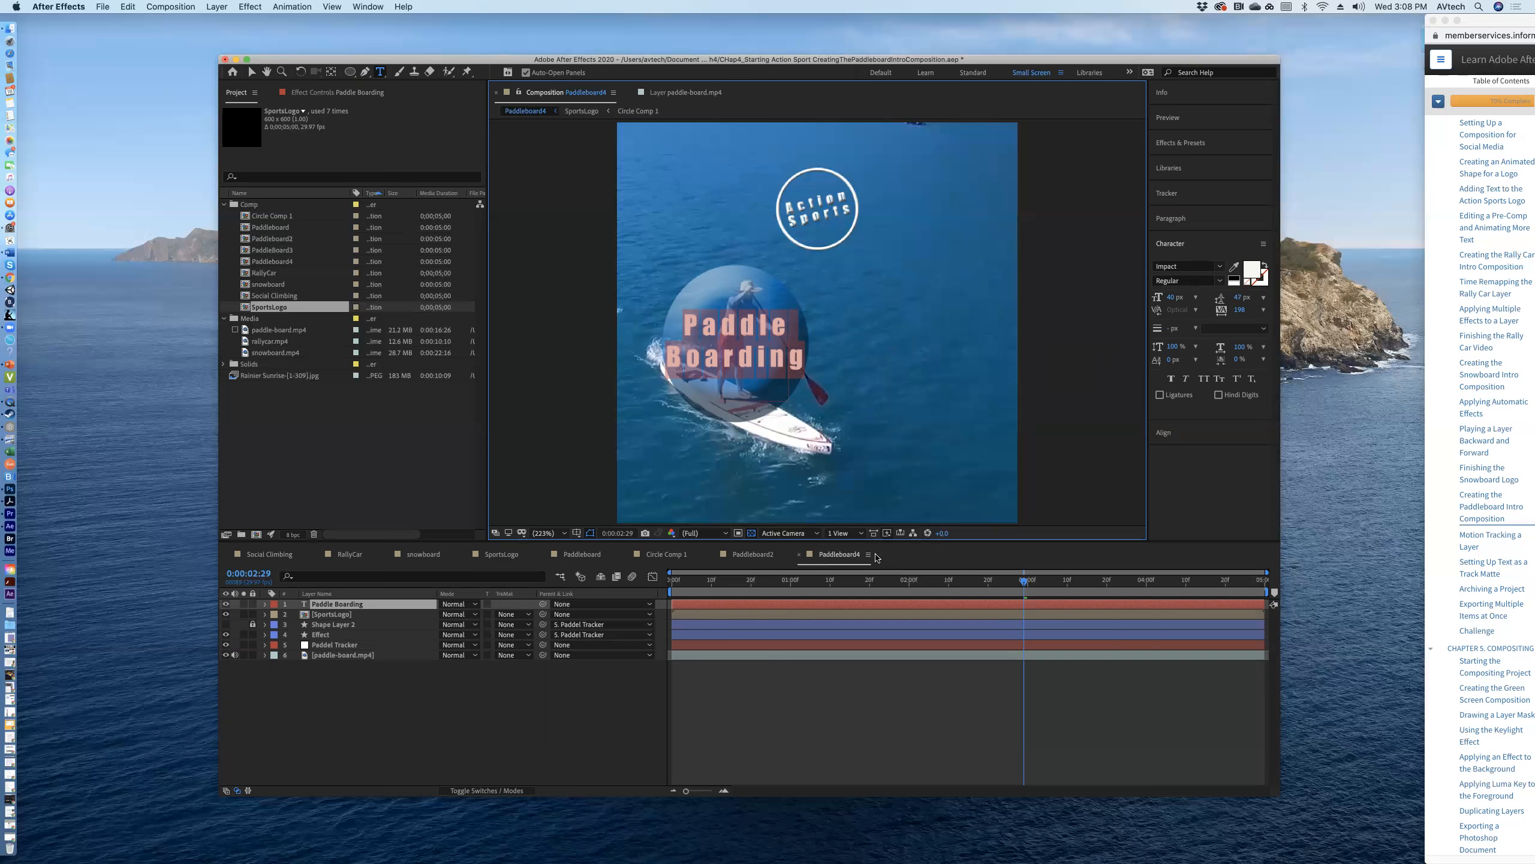
{"action": "left_click", "coordinate": [264, 604]}
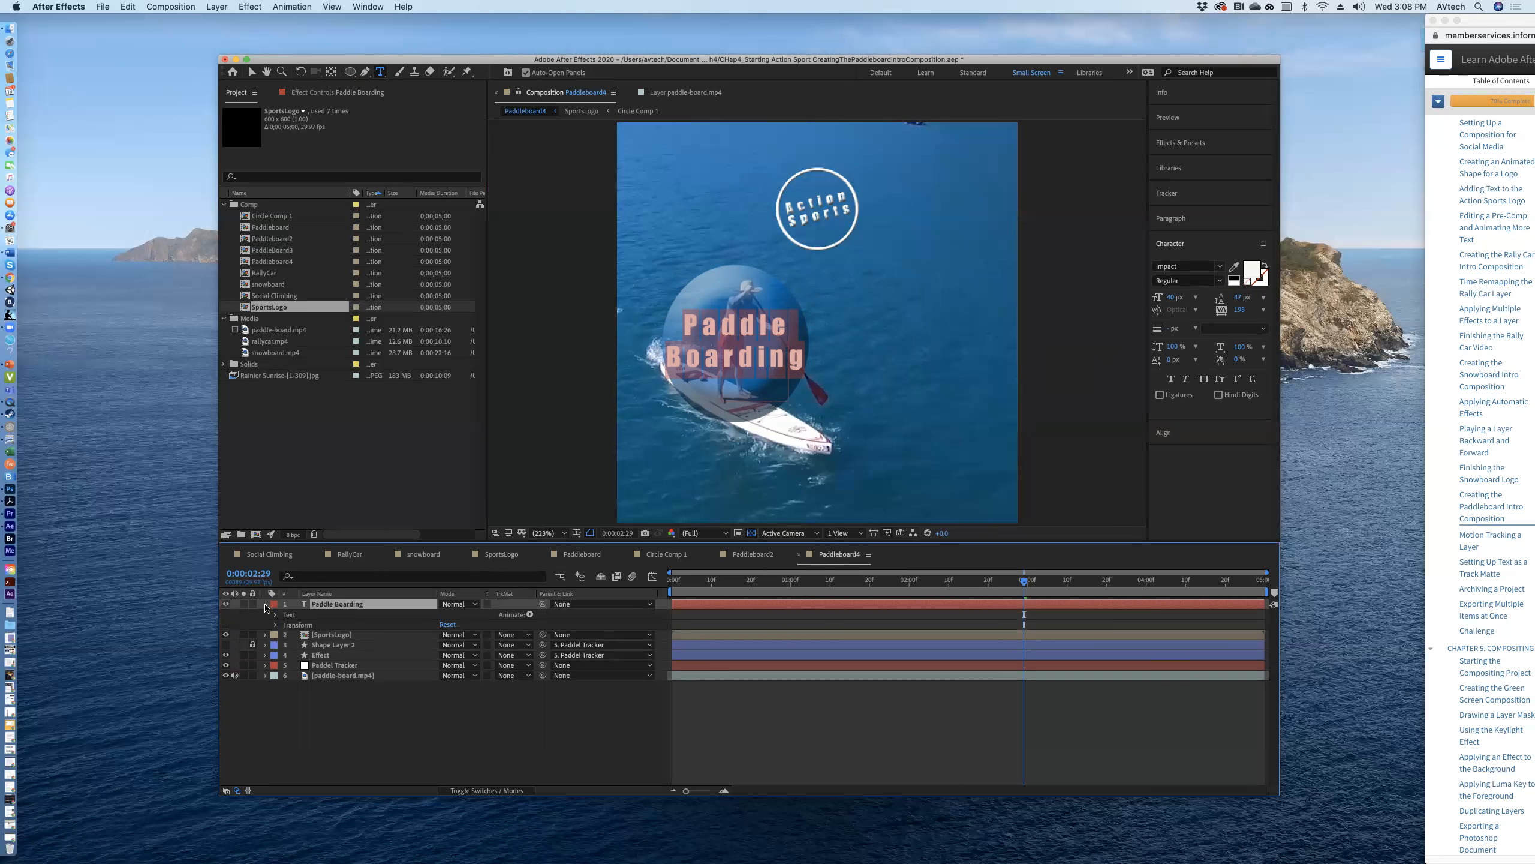
{"action": "left_click", "coordinate": [265, 603]}
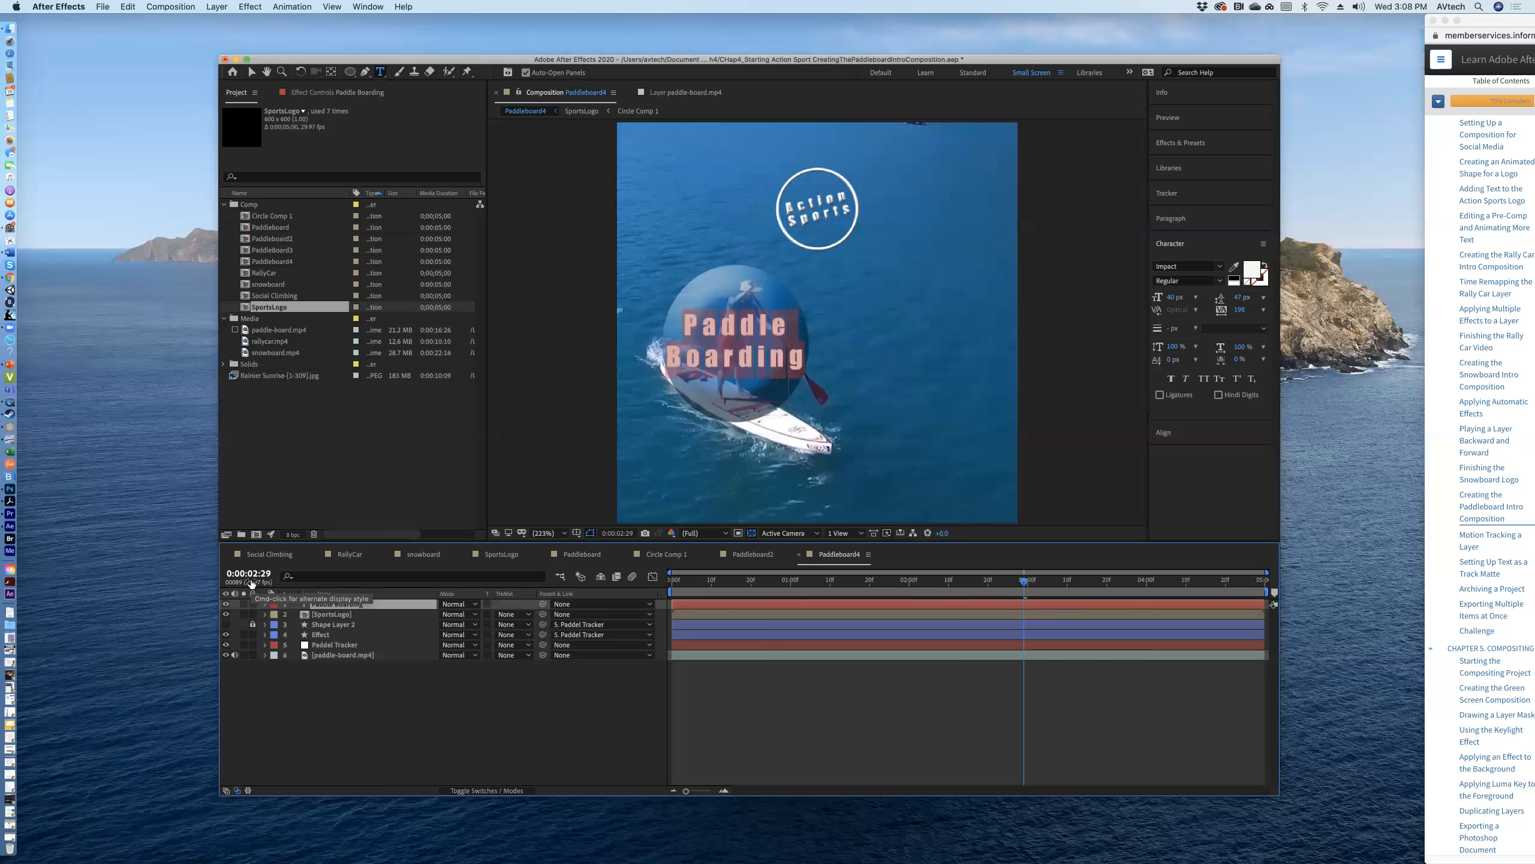
- Copy the Effect layer's two opacity keyframes, and collapse the layer
{"action": "left_click", "coordinate": [265, 635]}
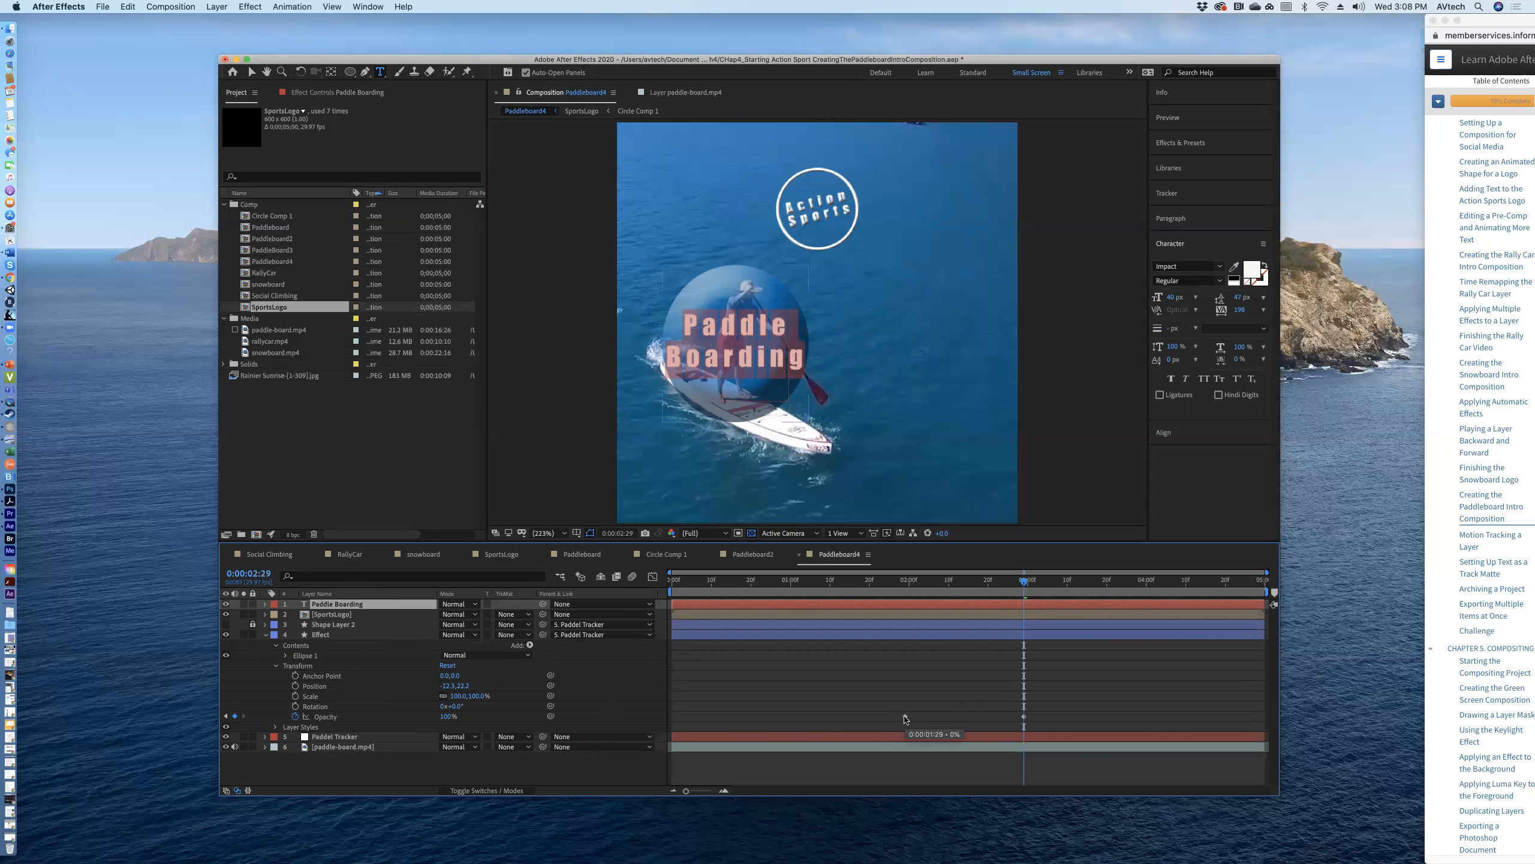
{"action": "left_click", "coordinate": [905, 717]}
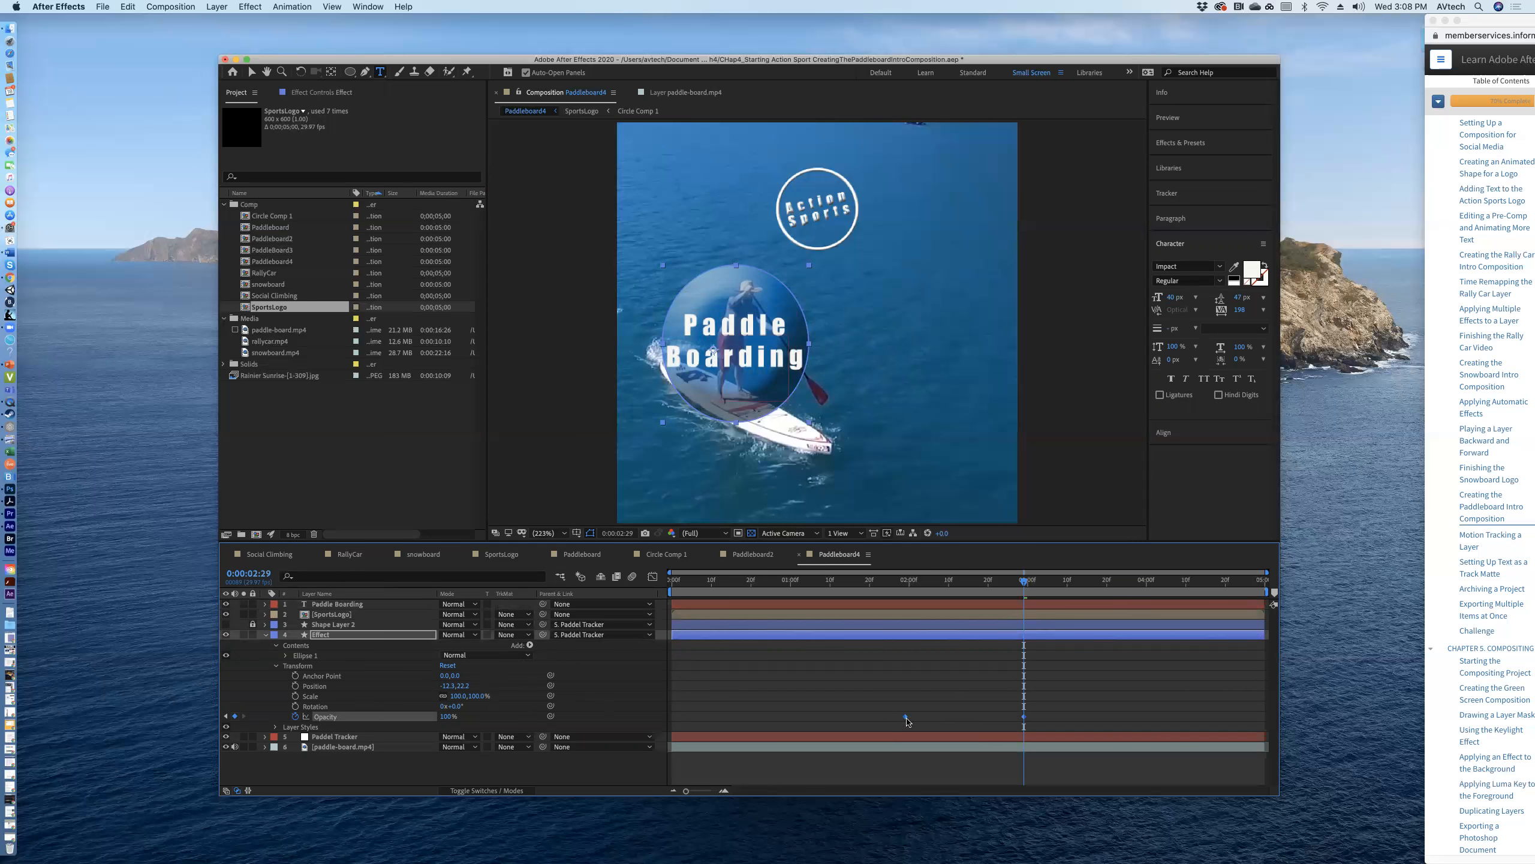
{"action": "left_click", "coordinate": [127, 8]}
{"action": "left_click", "coordinate": [145, 75]}
{"action": "left_click", "coordinate": [270, 635]}
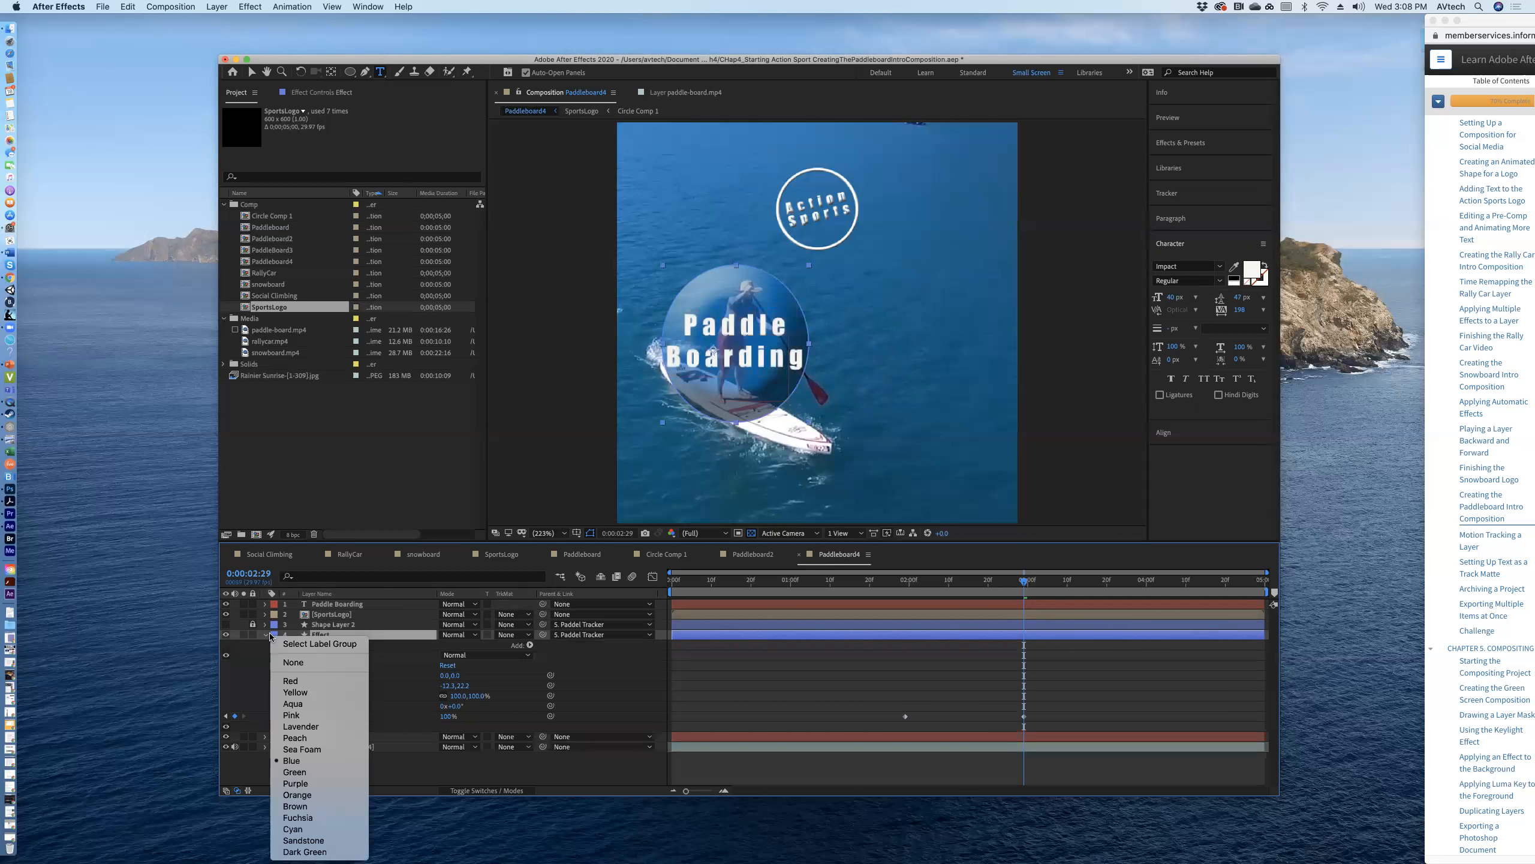
{"action": "left_click", "coordinate": [267, 635]}
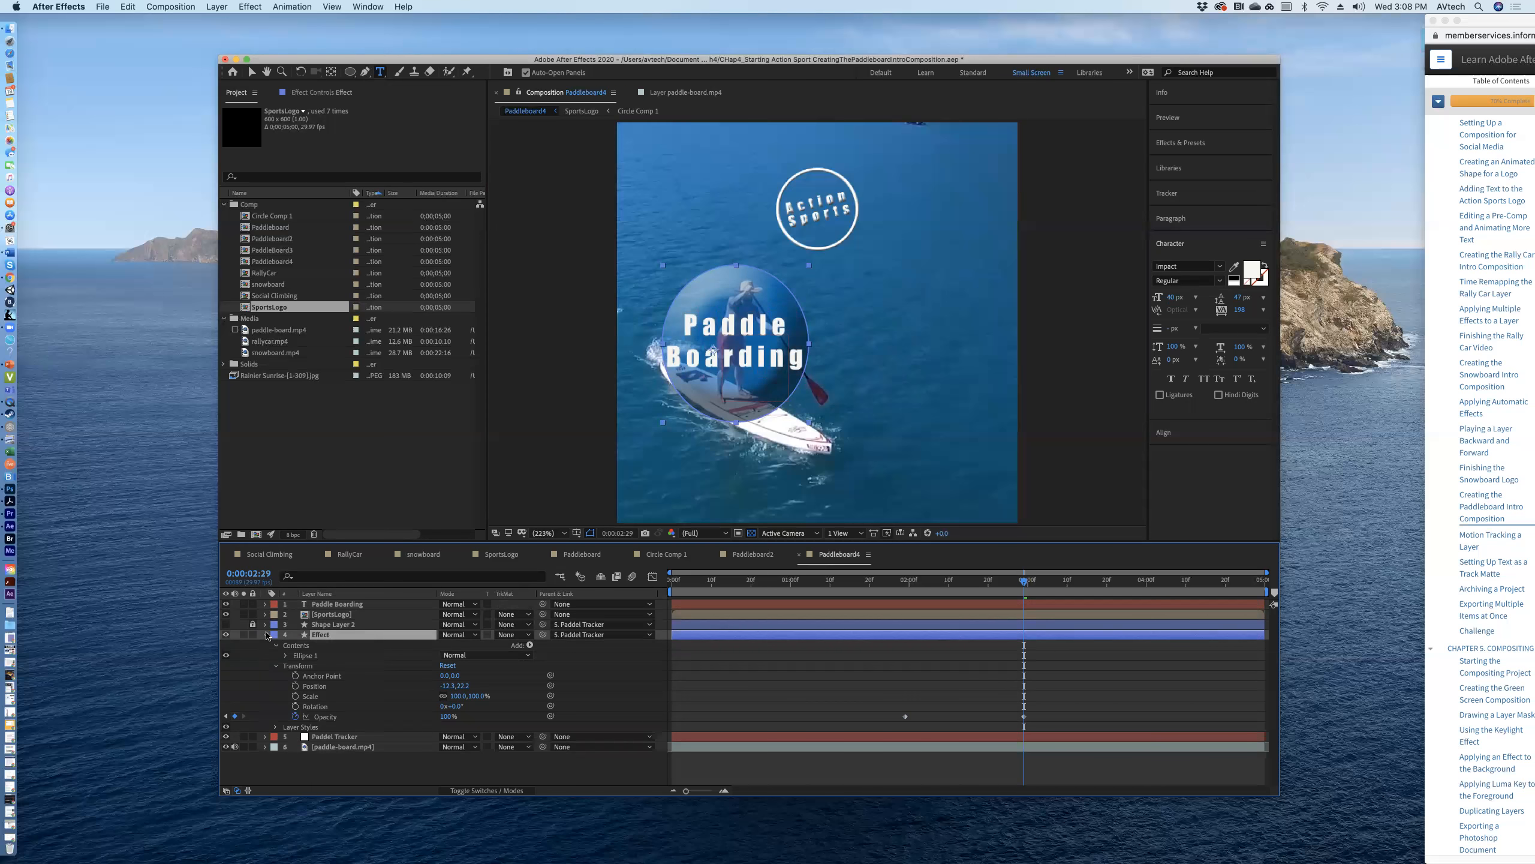
{"action": "left_click", "coordinate": [267, 635]}
- Paste the copied opacity keyframes onto the Paddle Boarding text layer, starting at 0;00;01;29 in line with the Effect layer's first keyframe
{"action": "left_click", "coordinate": [311, 604]}
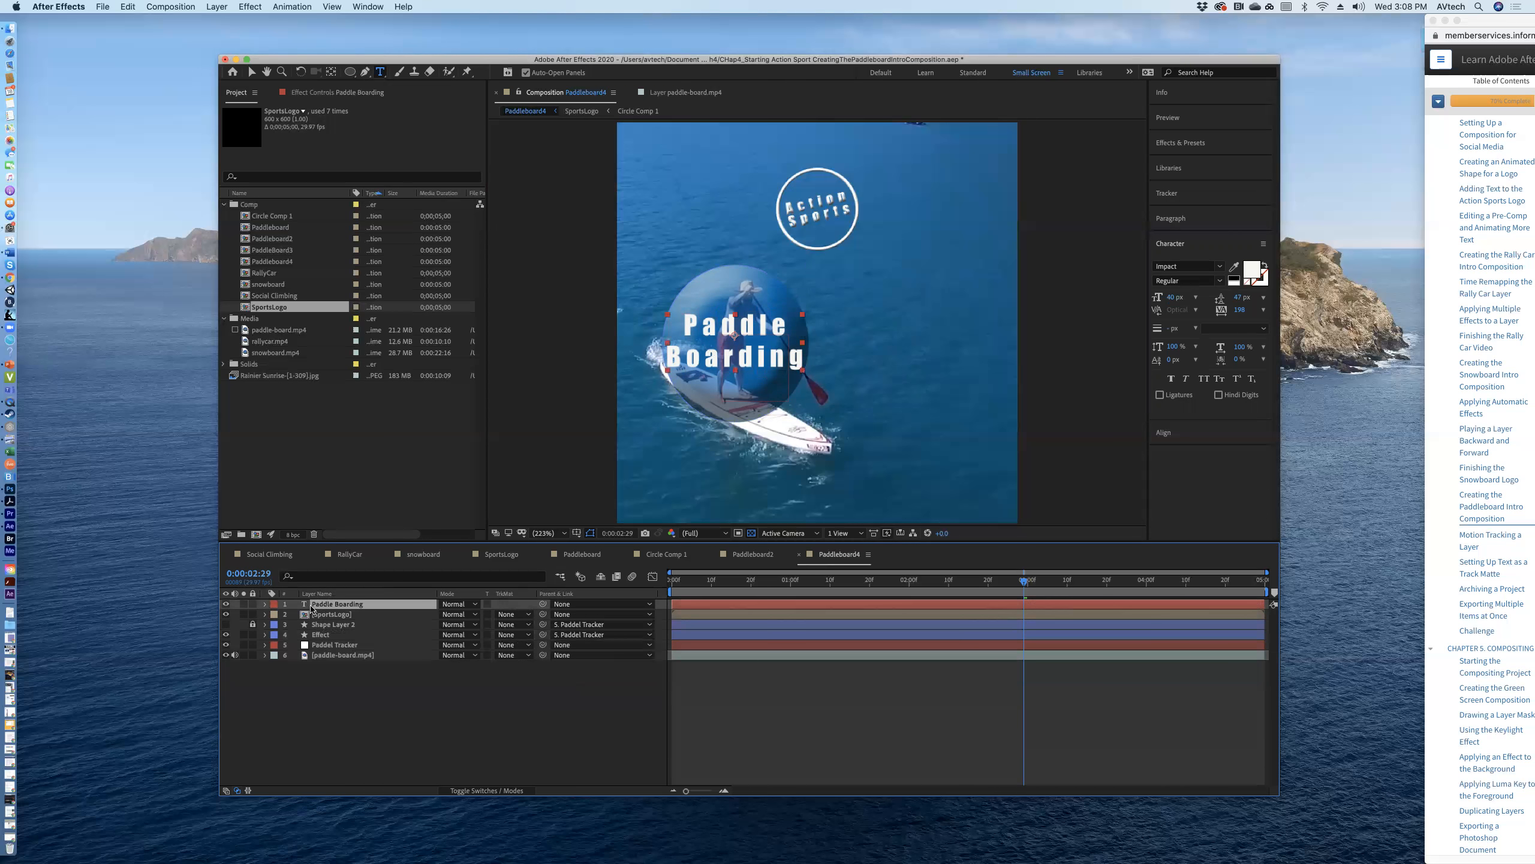
{"action": "left_click", "coordinate": [264, 644]}
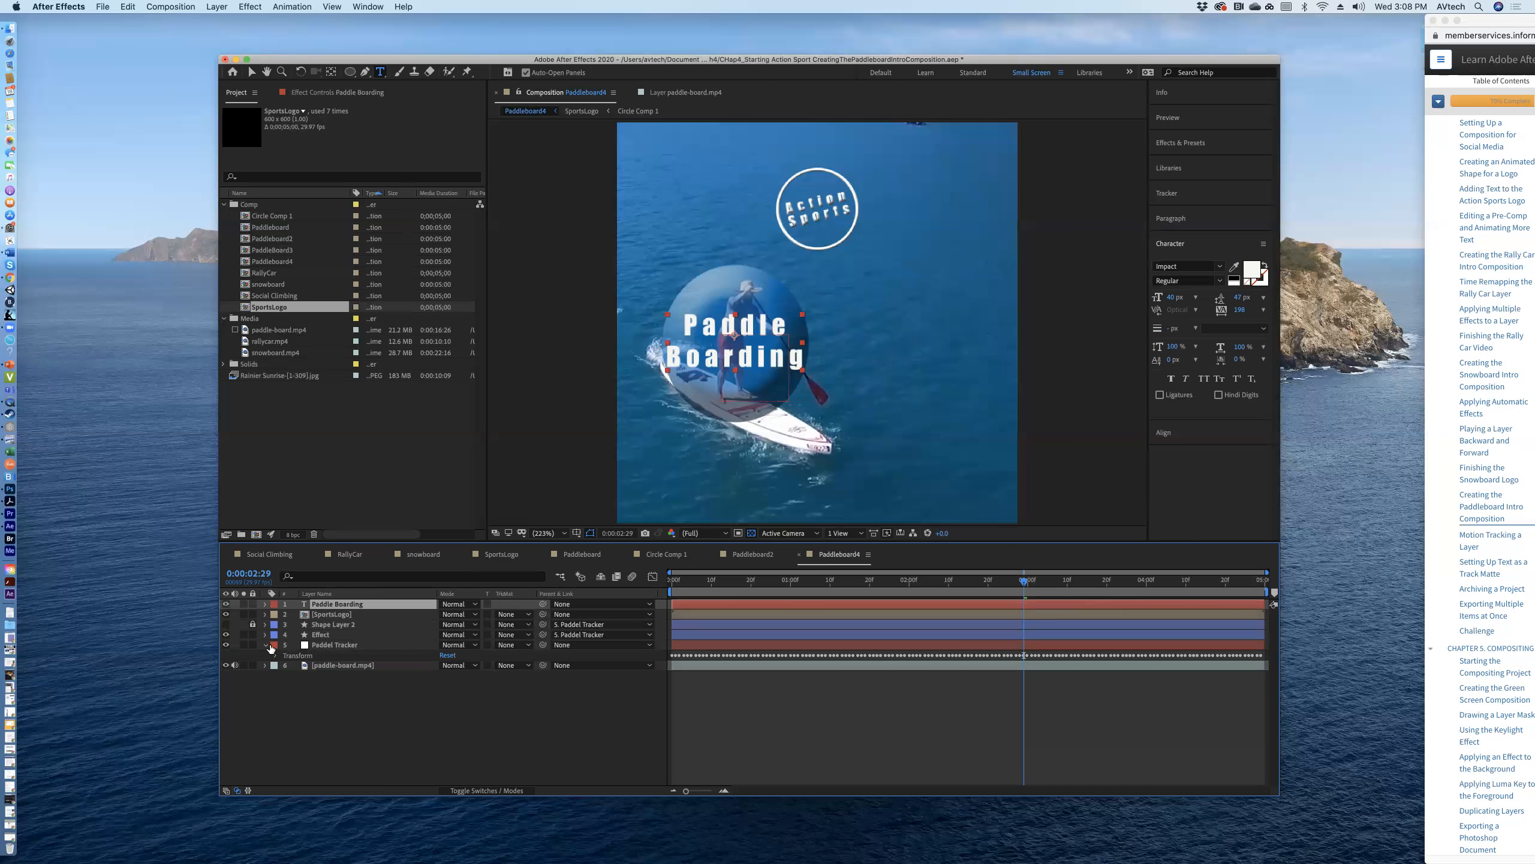
{"action": "left_click", "coordinate": [266, 644]}
{"action": "left_click", "coordinate": [266, 634]}
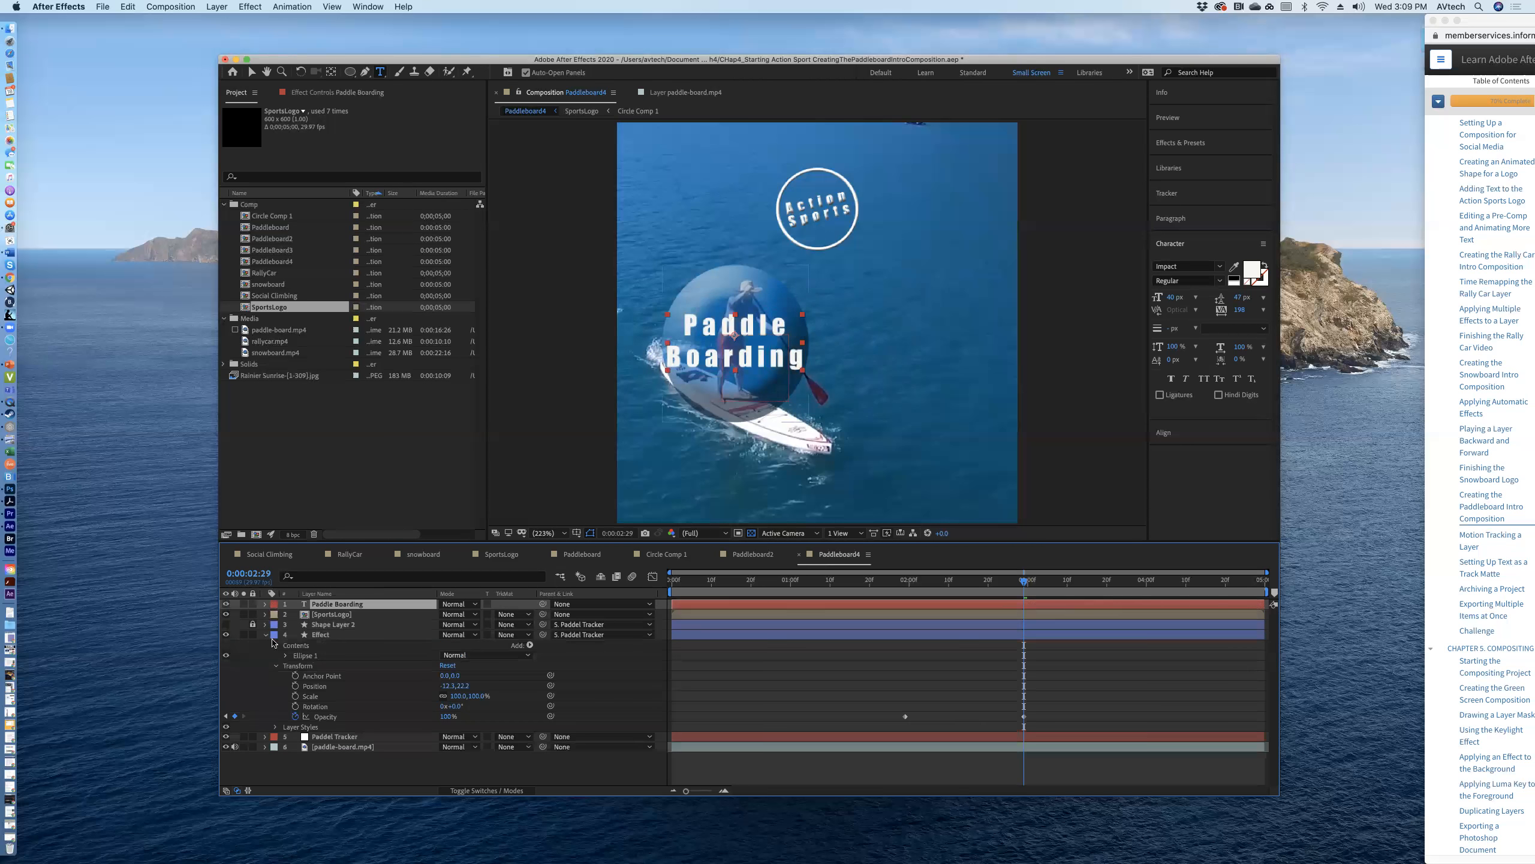
{"action": "left_click_drag", "start_coordinate": [1019, 583], "coordinate": [905, 582]}
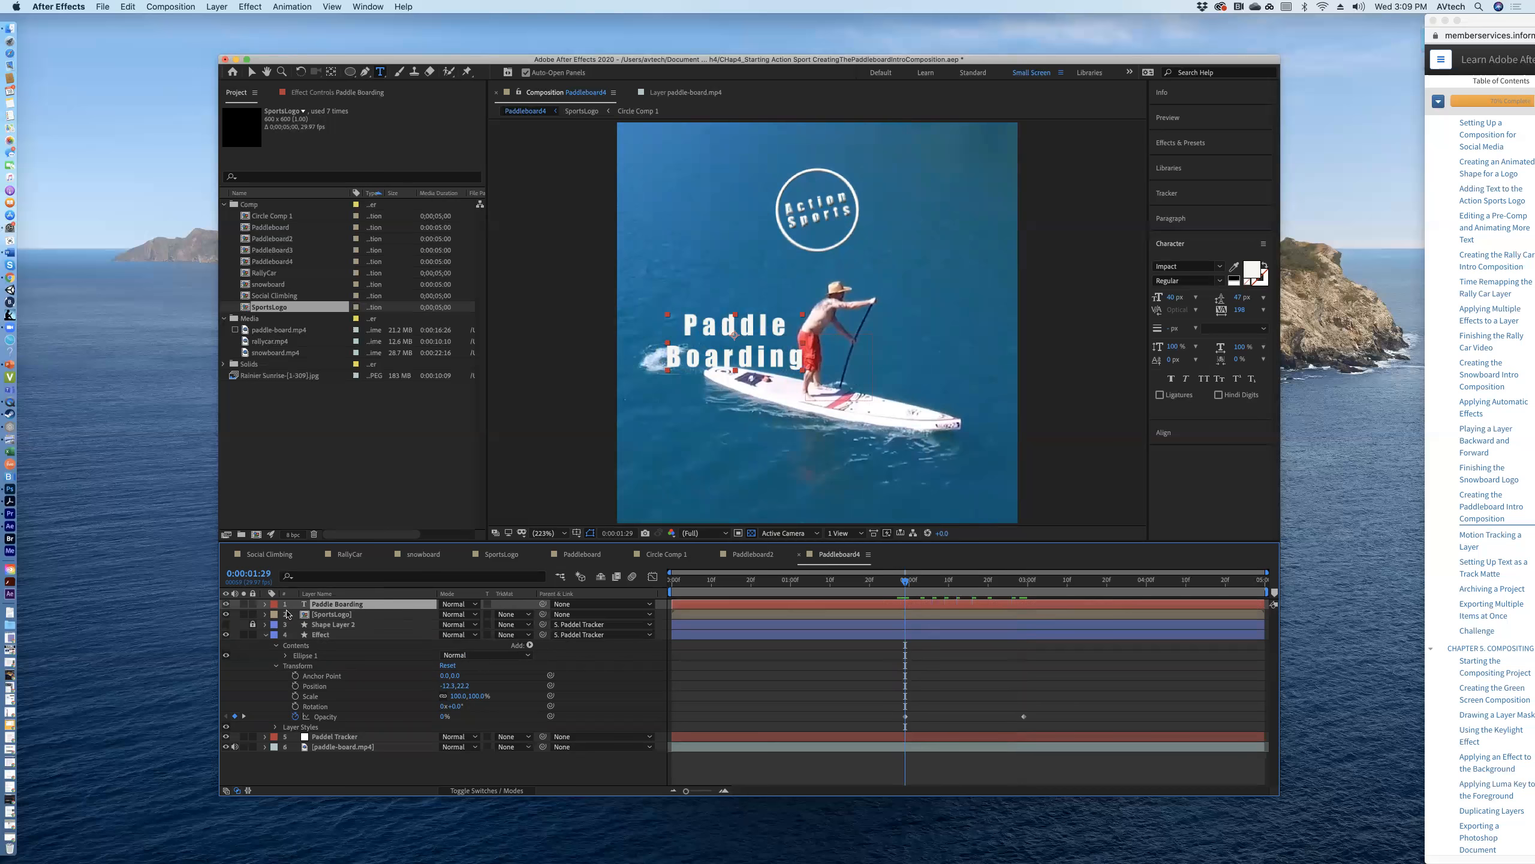
{"action": "left_click", "coordinate": [265, 603]}
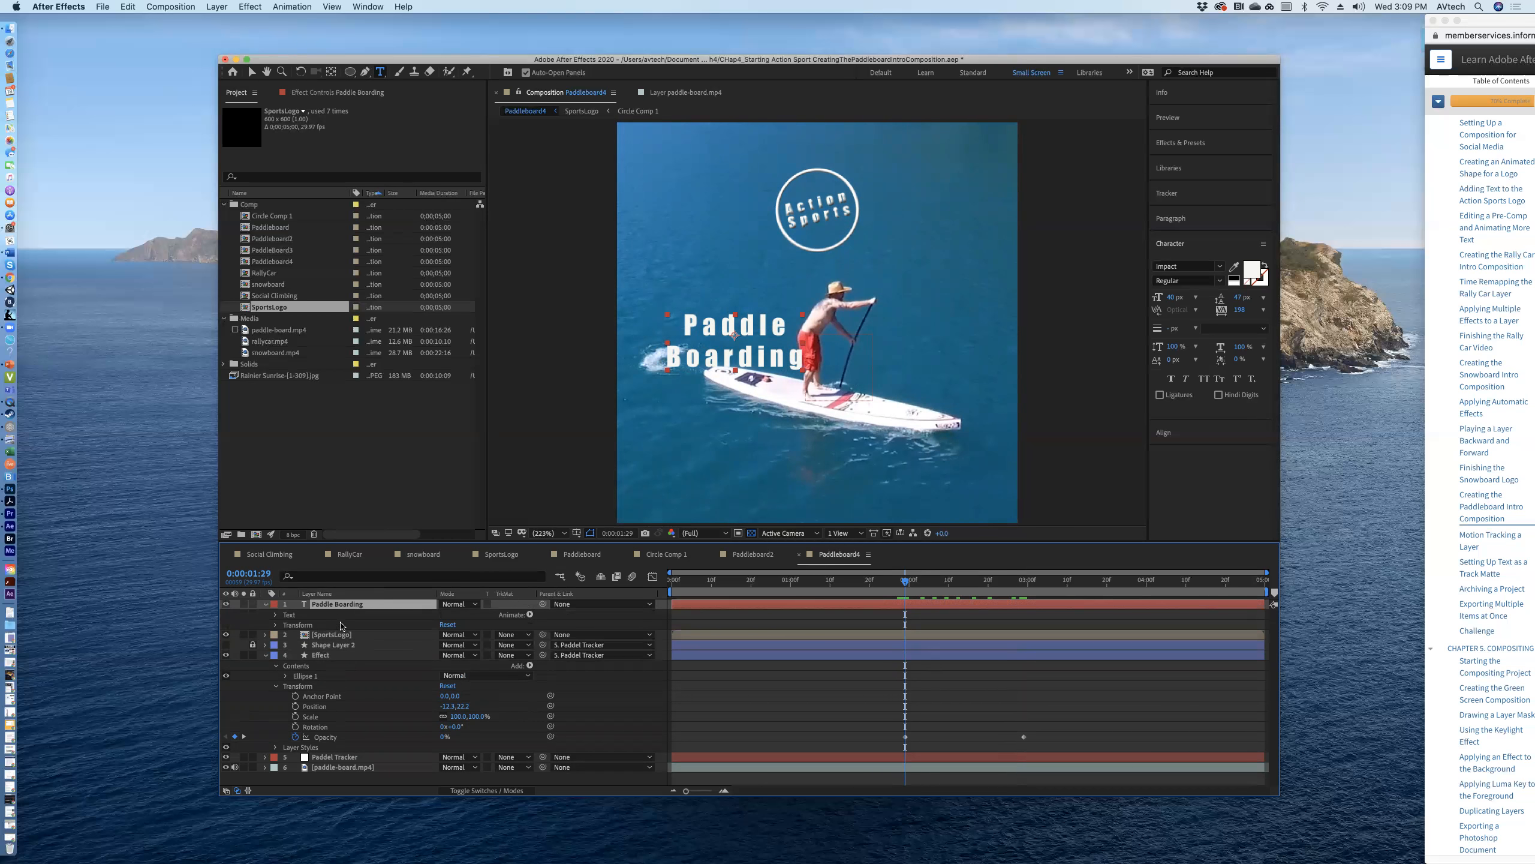
{"action": "left_click", "coordinate": [129, 7]}
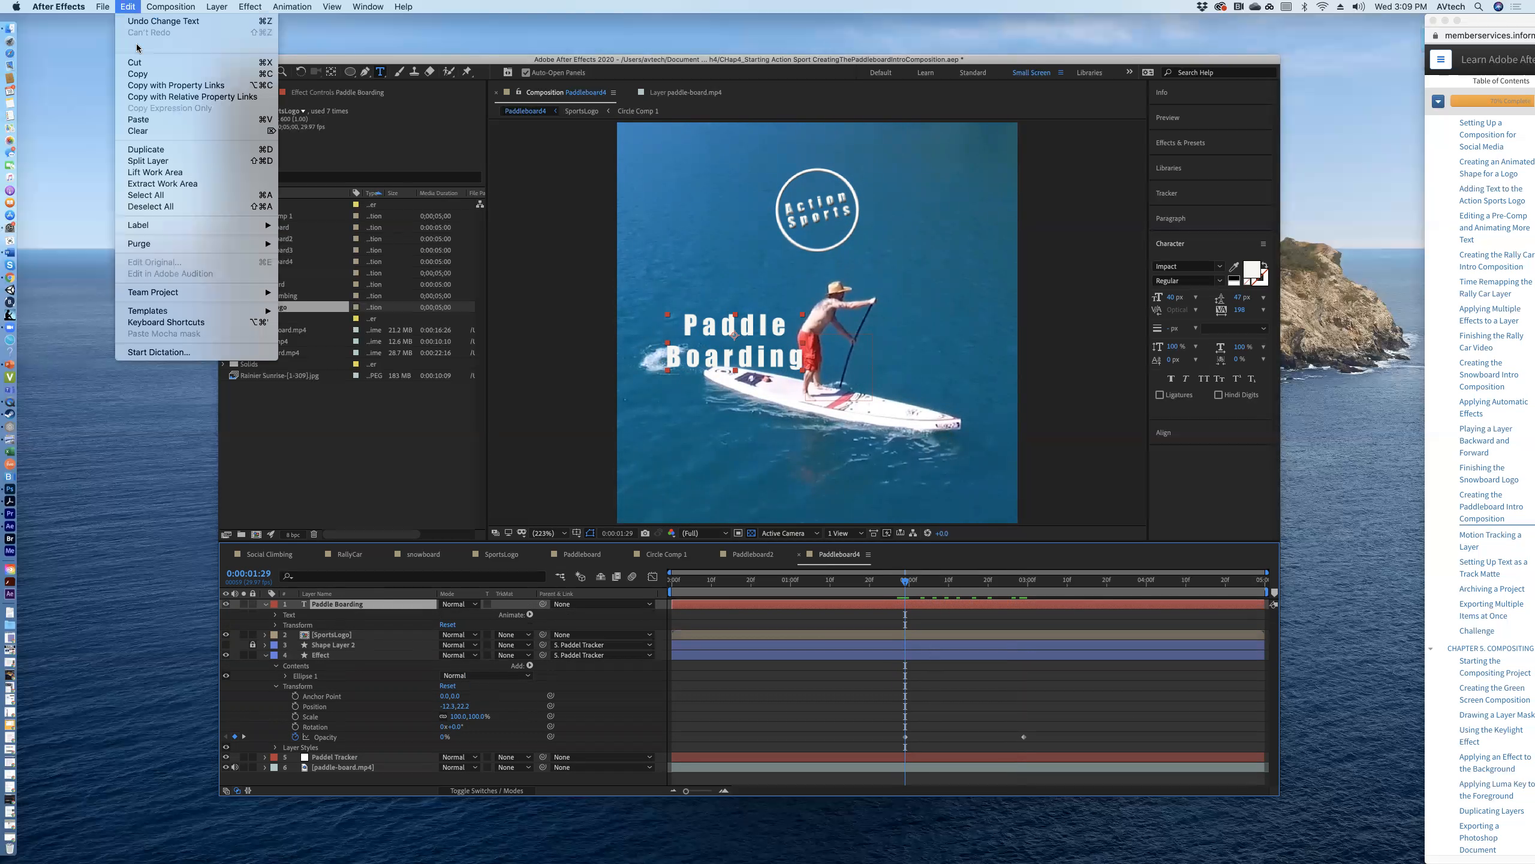
{"action": "left_click", "coordinate": [156, 124]}
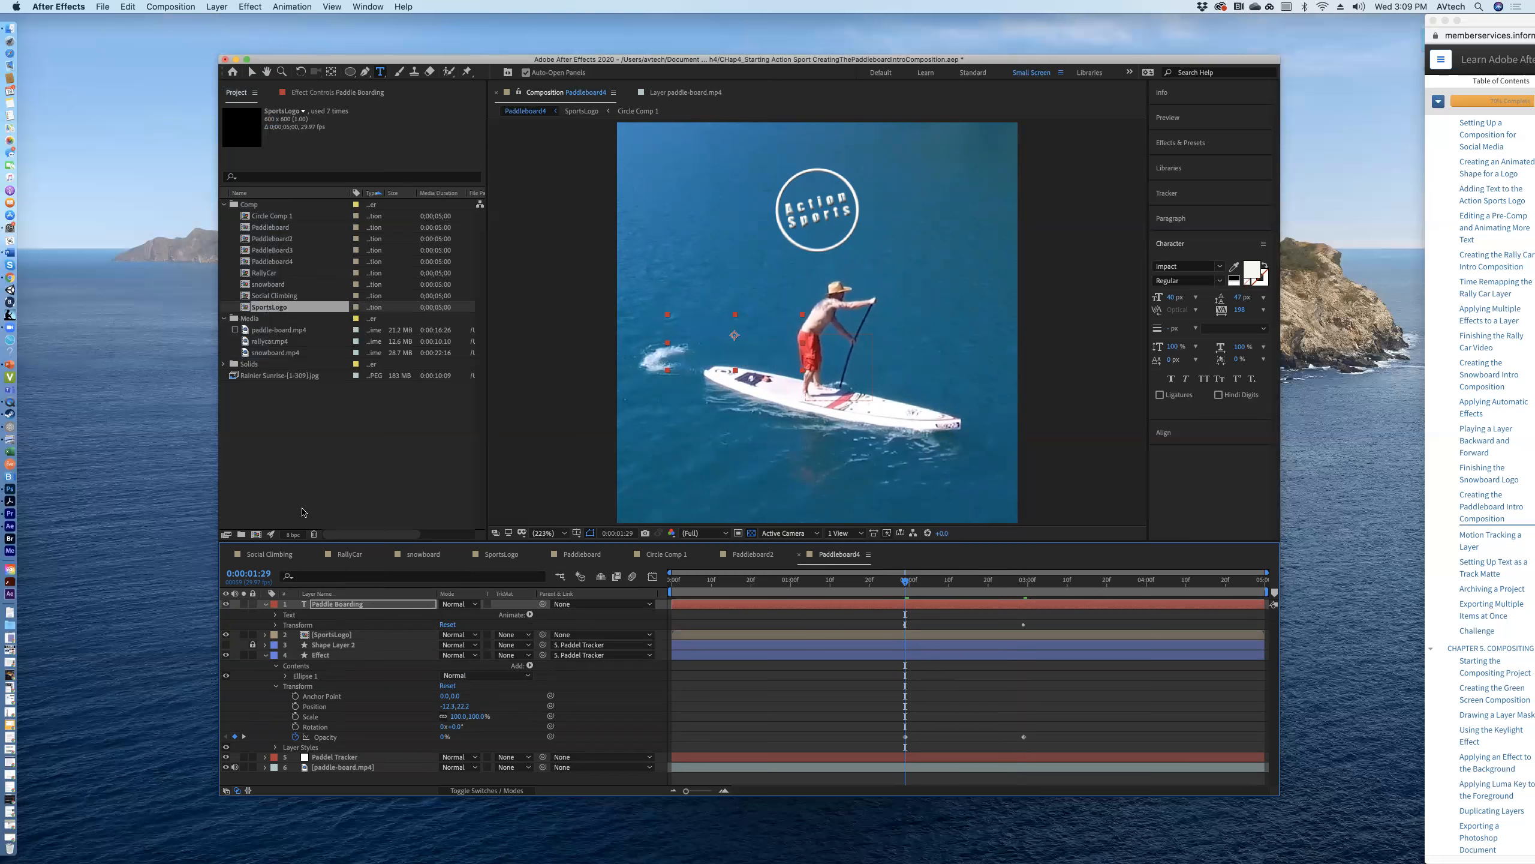
- Apply Easy Ease to both opacity keyframes of the Paddle Boarding text layer, and collapse the layer
{"action": "left_click", "coordinate": [277, 626]}
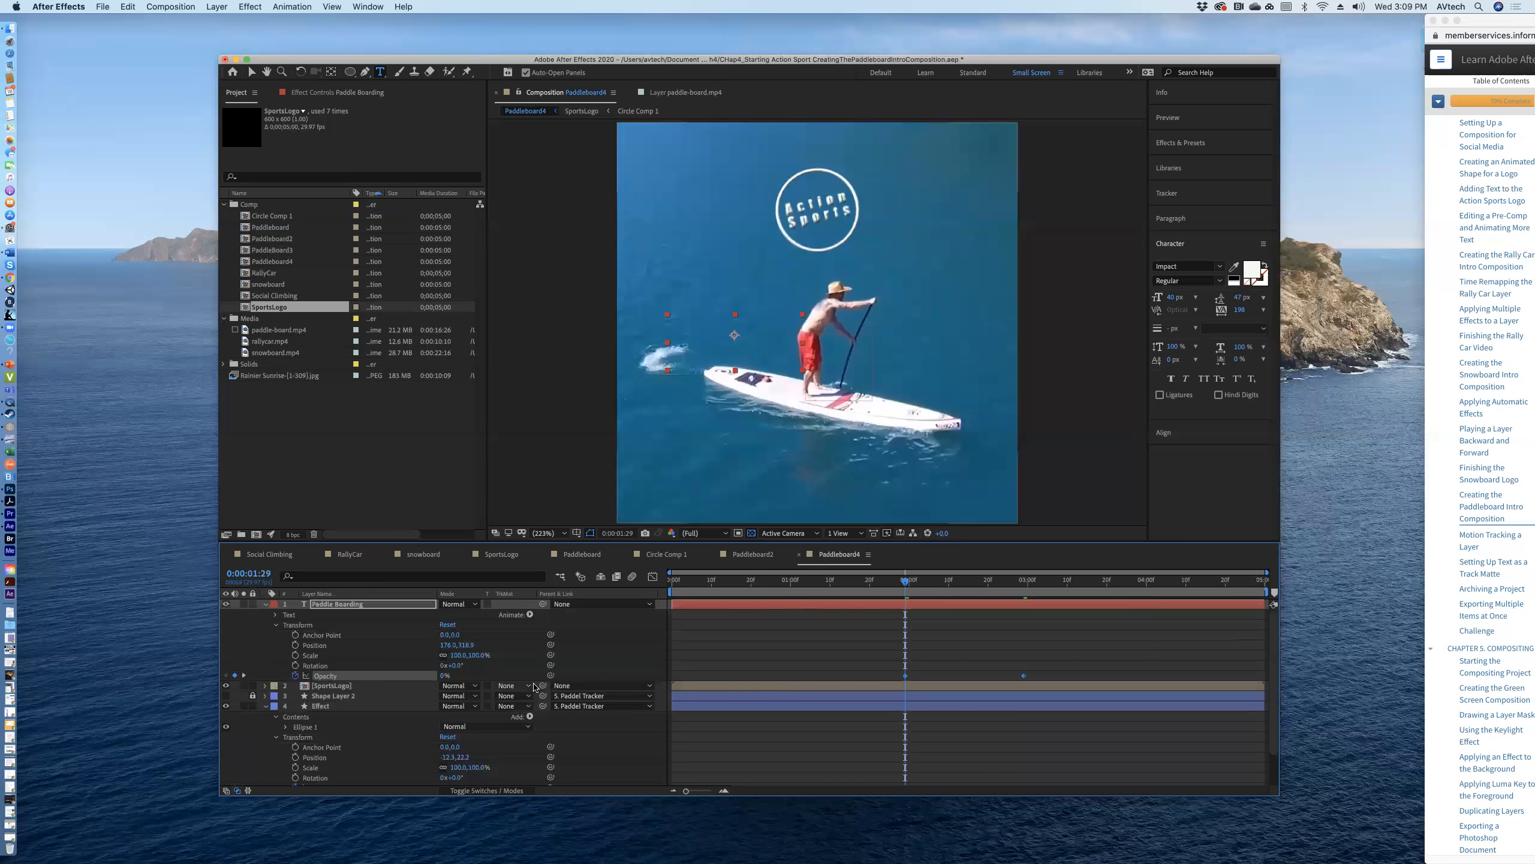
{"action": "right_click", "coordinate": [1023, 677]}
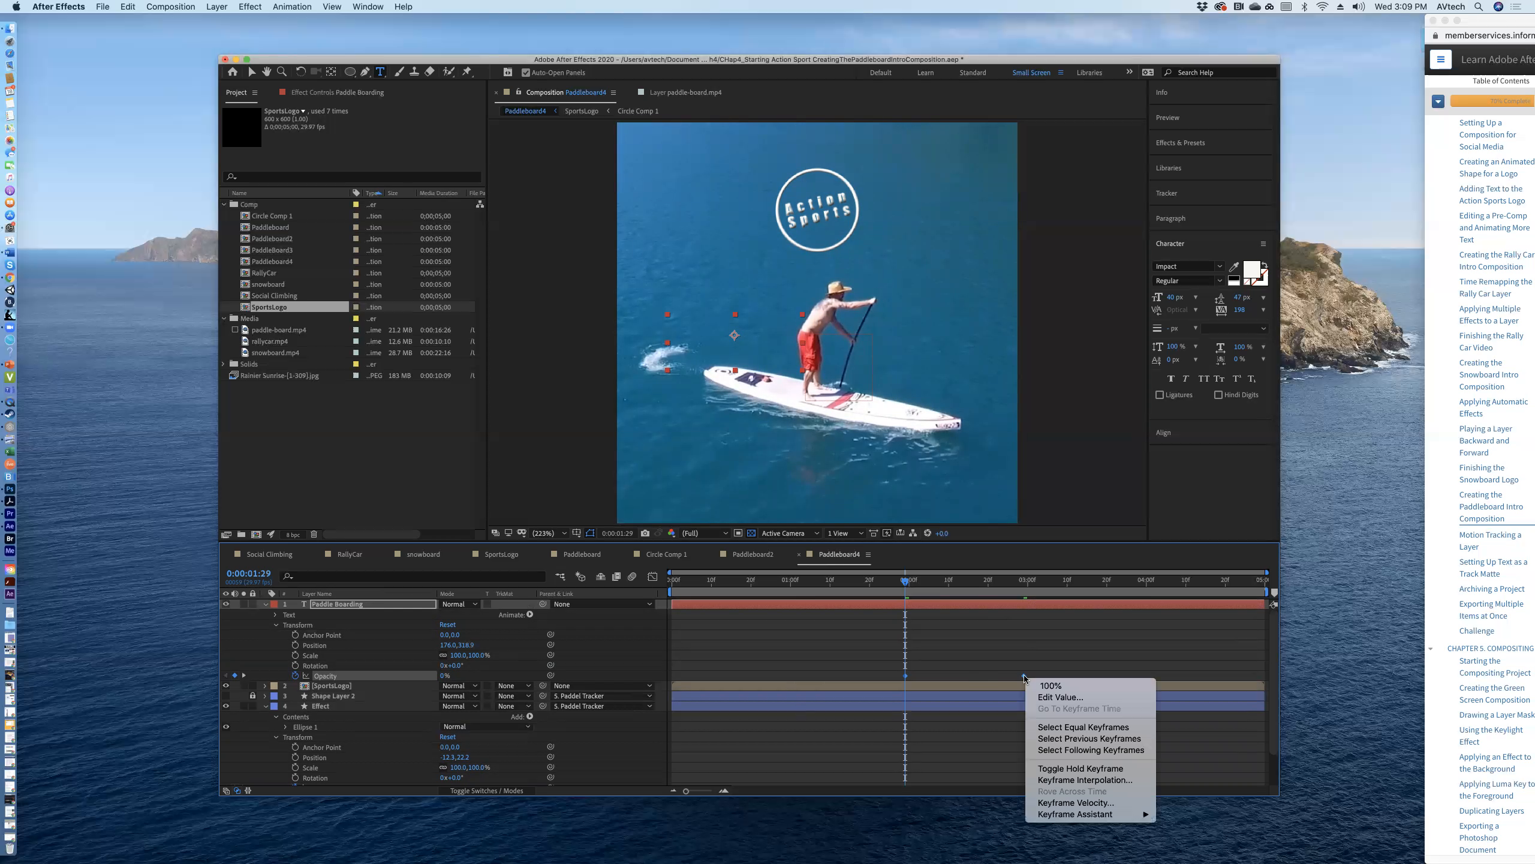
{"action": "mouse_move", "coordinate": [1076, 814]}
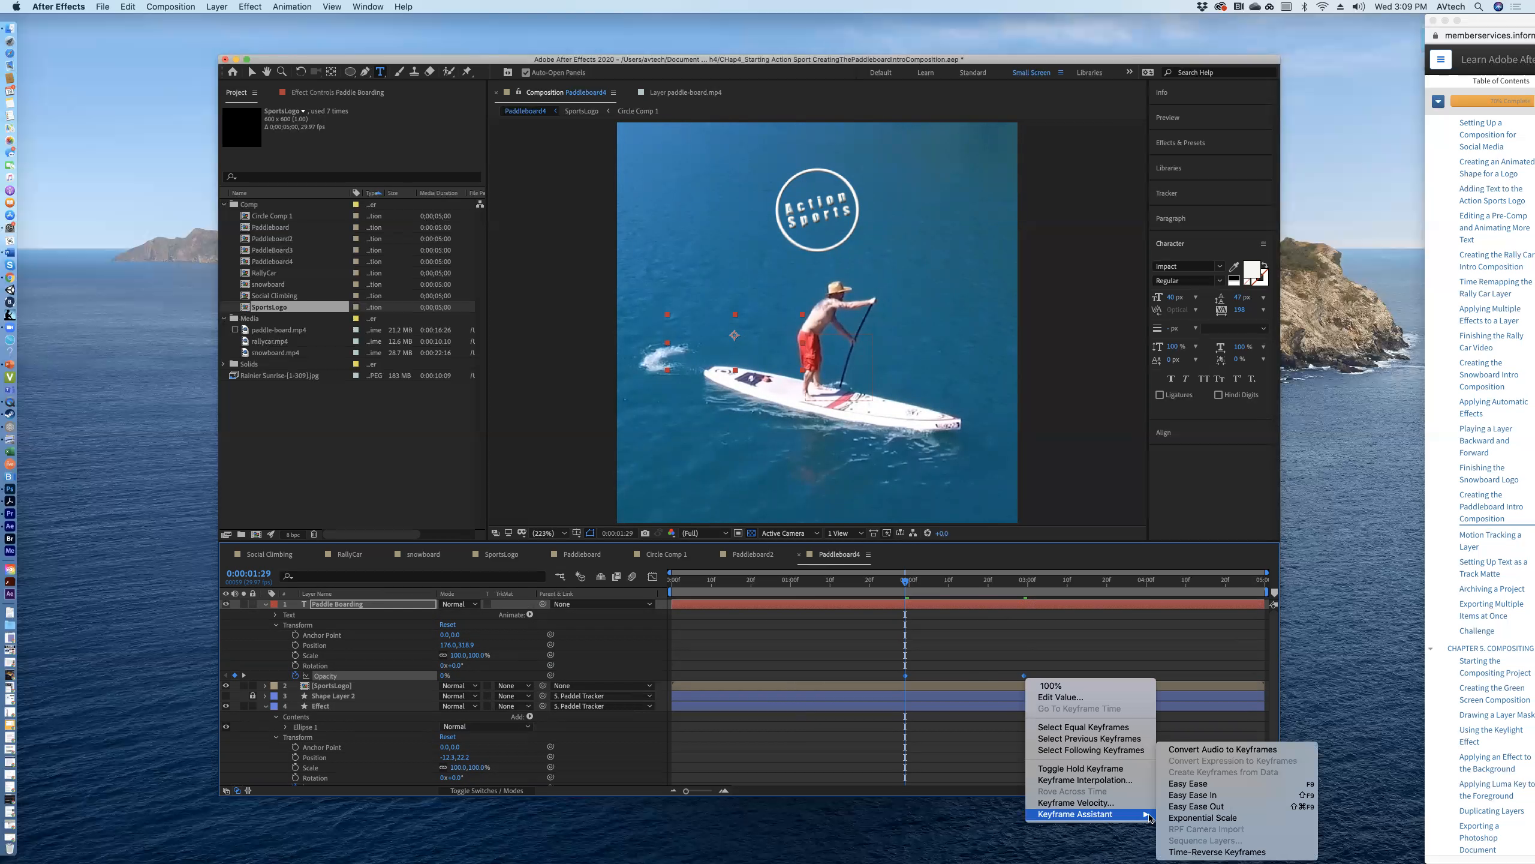
{"action": "left_click", "coordinate": [1178, 786]}
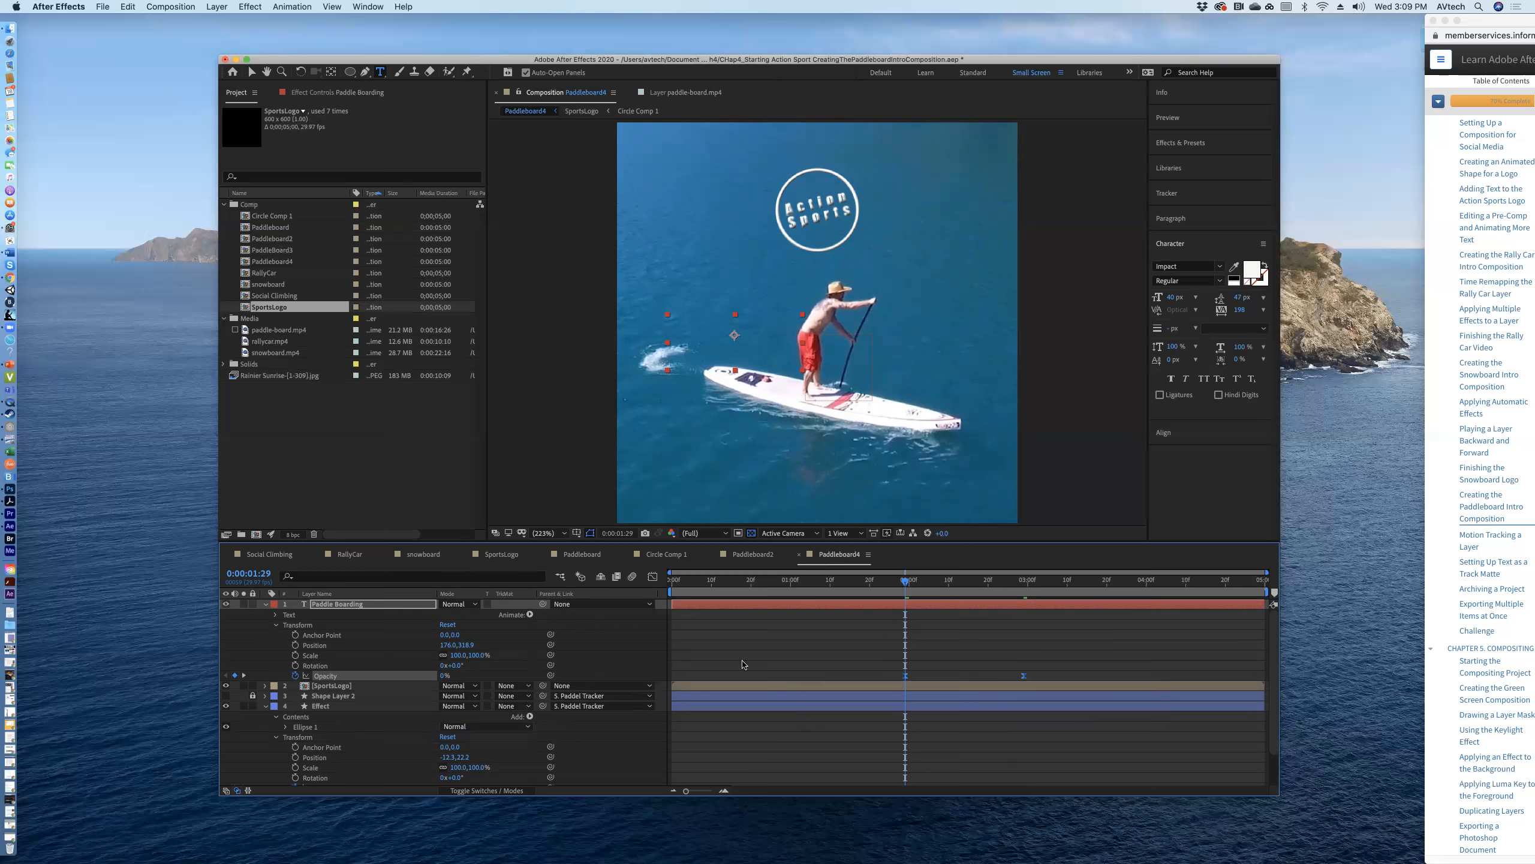
{"action": "left_click", "coordinate": [264, 604]}
- Apply Easy Ease to the Effect layer's two opacity keyframes, and collapse the layer
{"action": "left_click", "coordinate": [905, 716]}
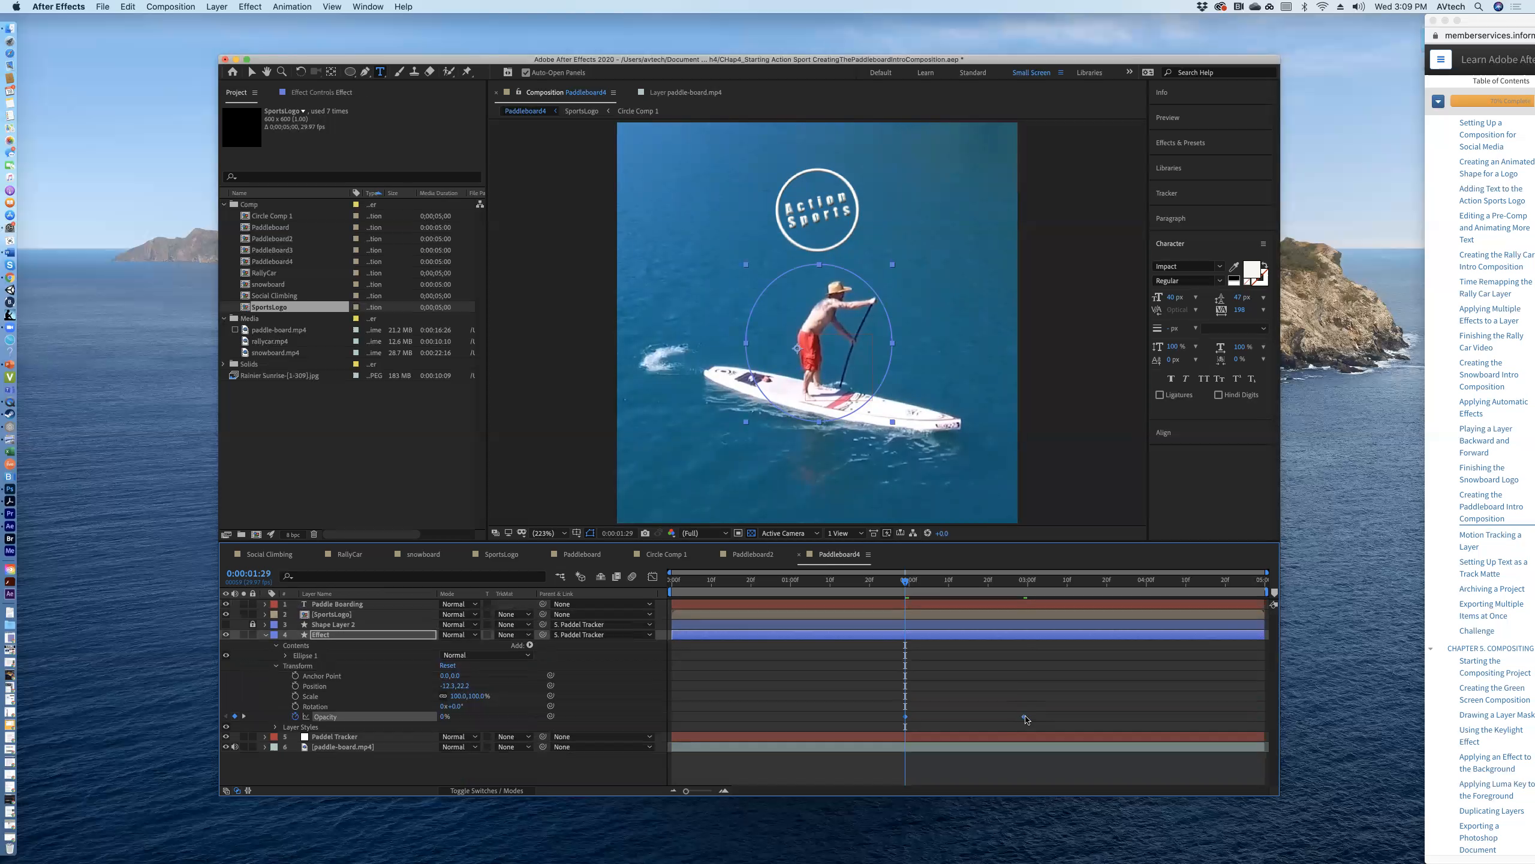
{"action": "right_click", "coordinate": [1025, 718]}
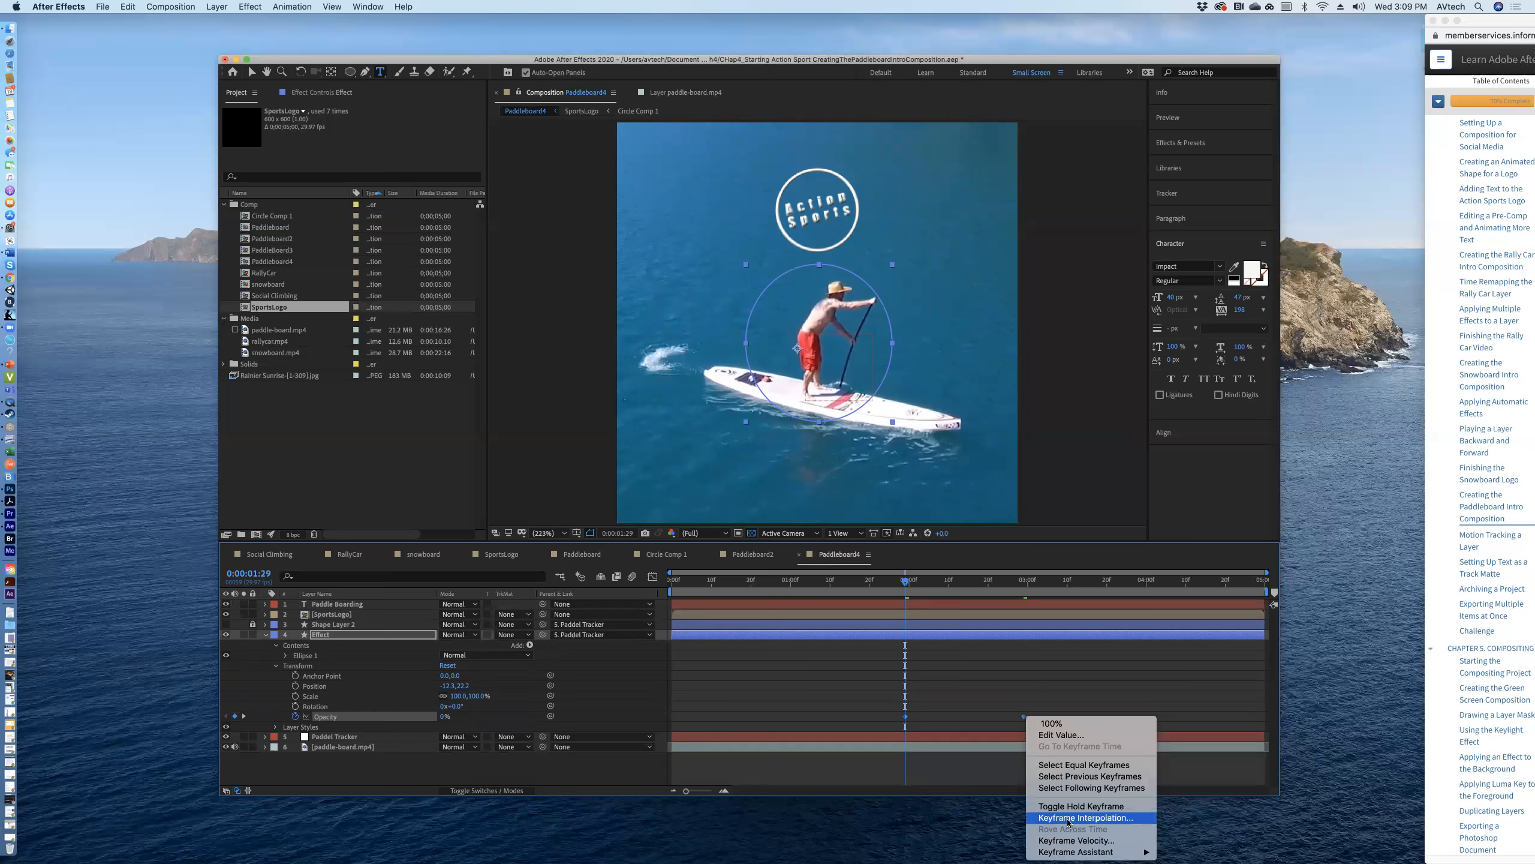
{"action": "mouse_move", "coordinate": [1072, 854]}
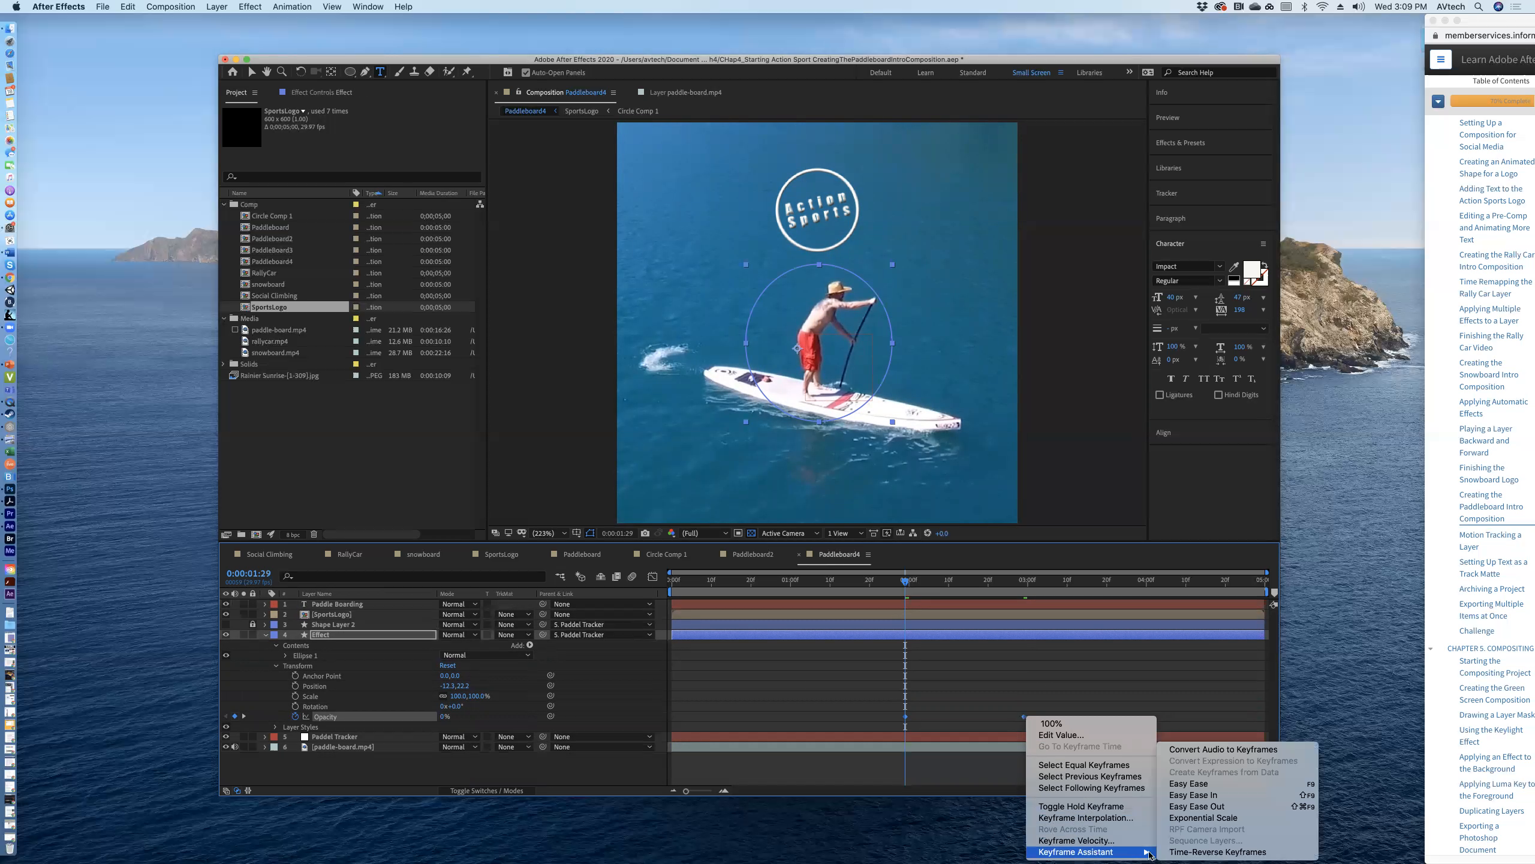
{"action": "left_click", "coordinate": [1189, 784]}
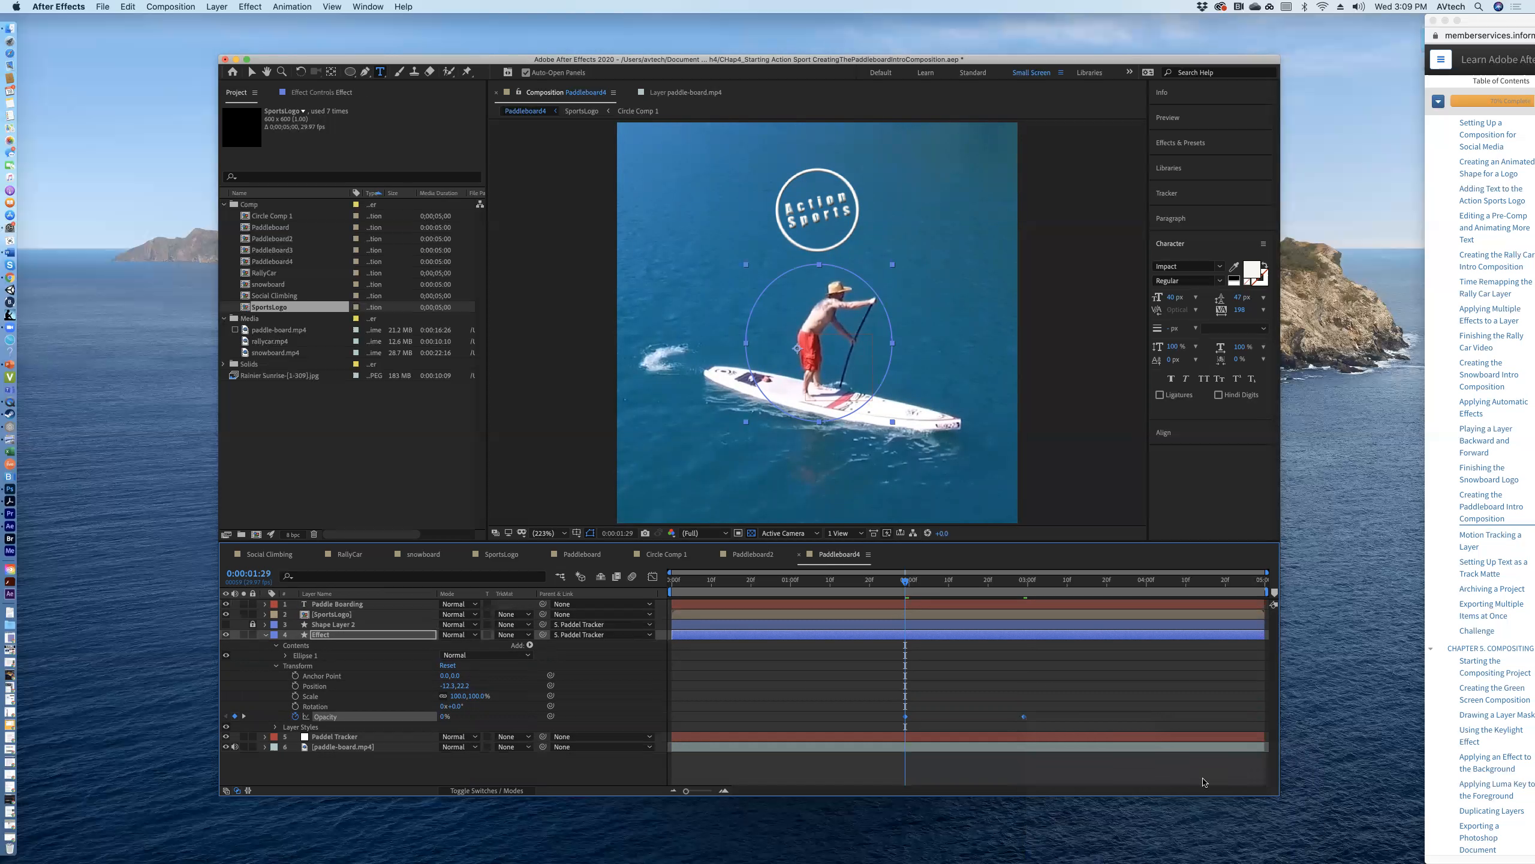
{"action": "left_click", "coordinate": [265, 636]}
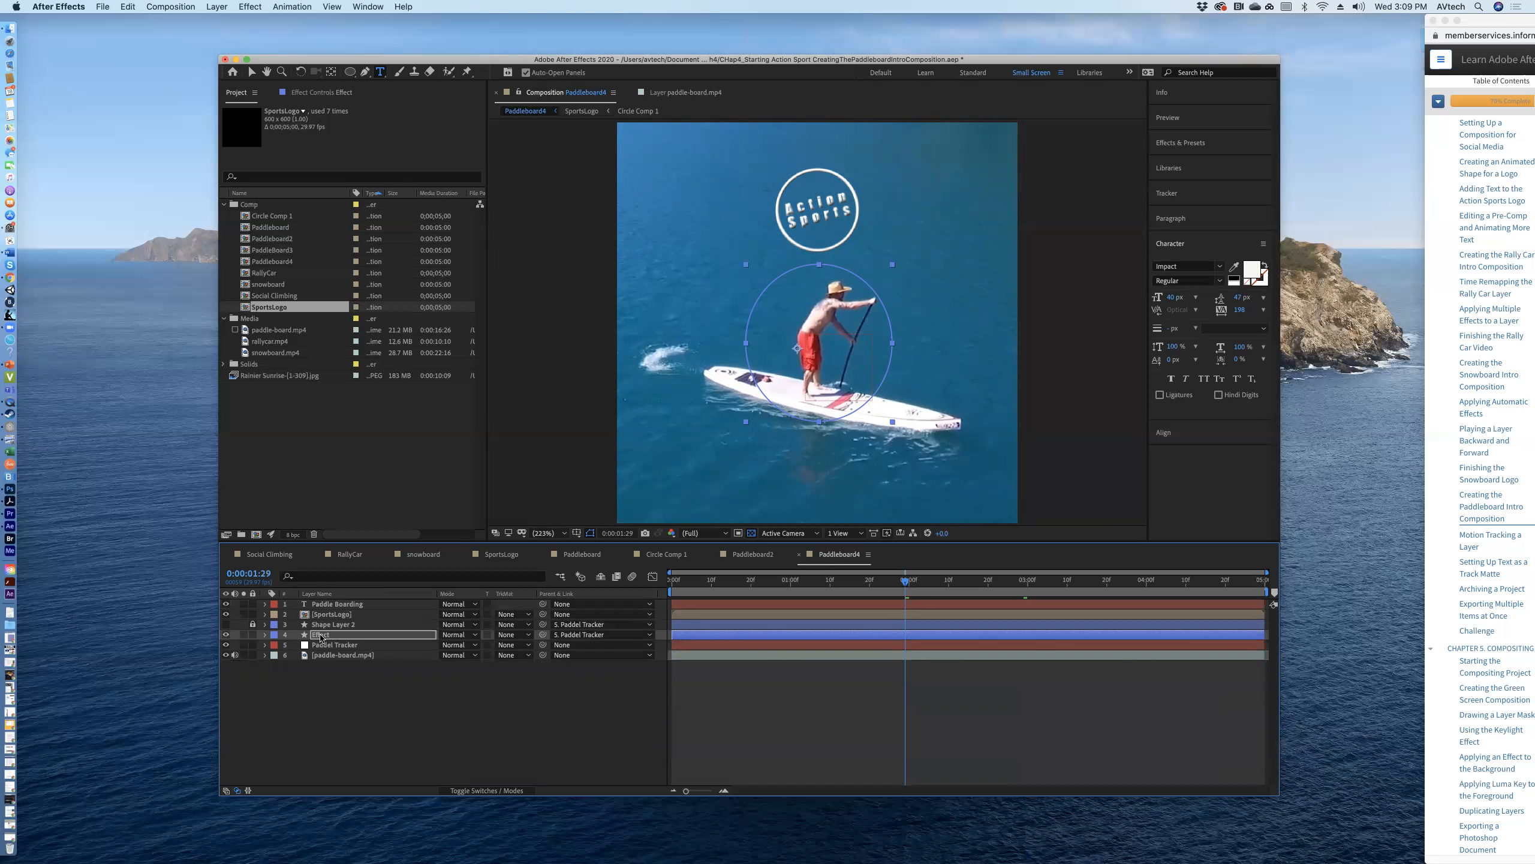
- Unlock Shape Layer 2 and move it to the top of the layer stack, directly above the Paddle Boarding text
{"action": "left_click", "coordinate": [344, 604]}
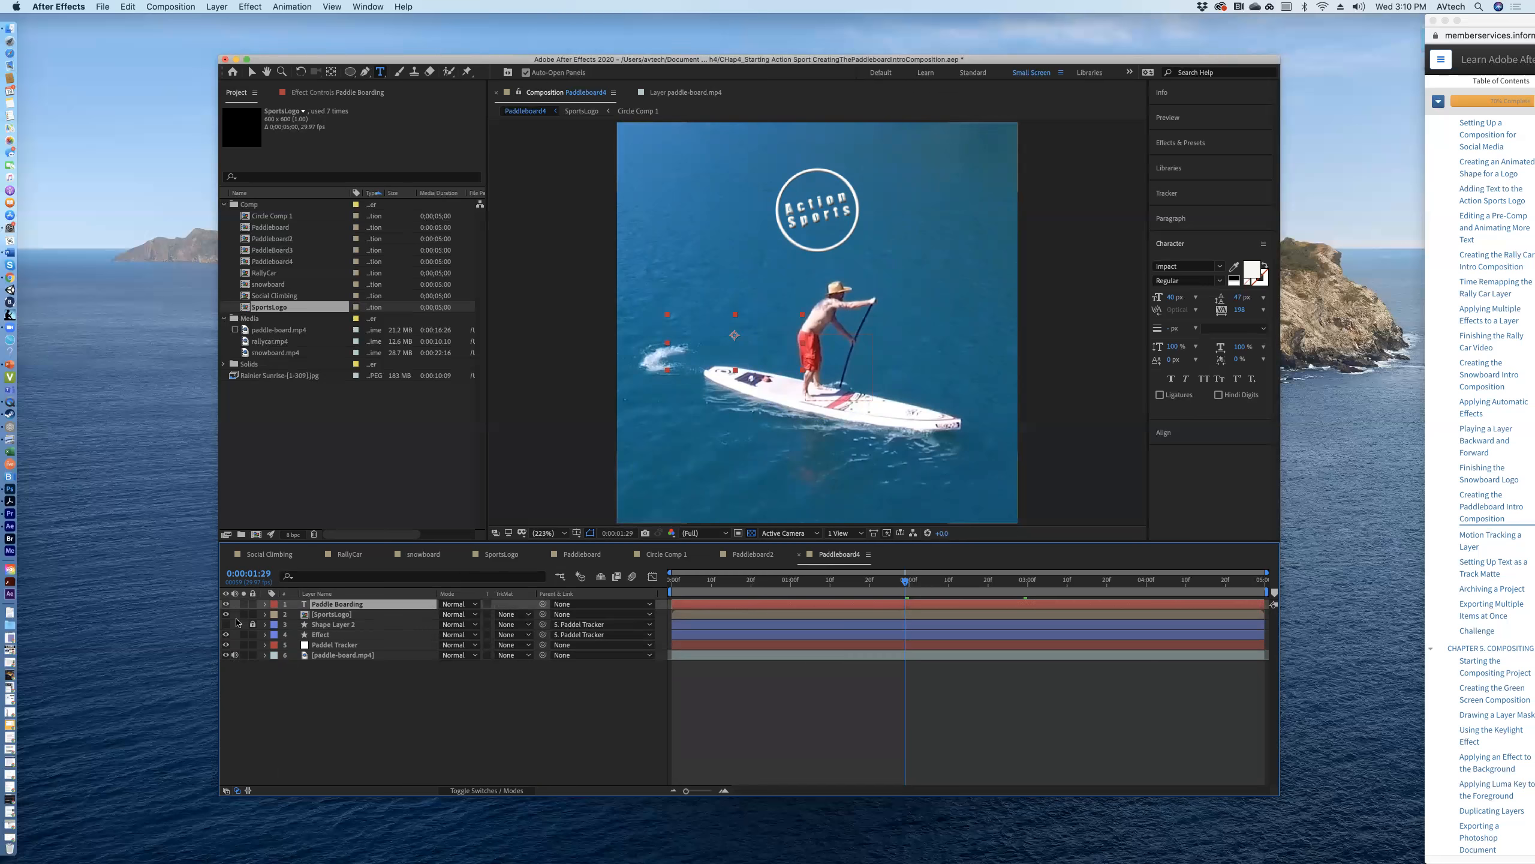
{"action": "left_click", "coordinate": [320, 627]}
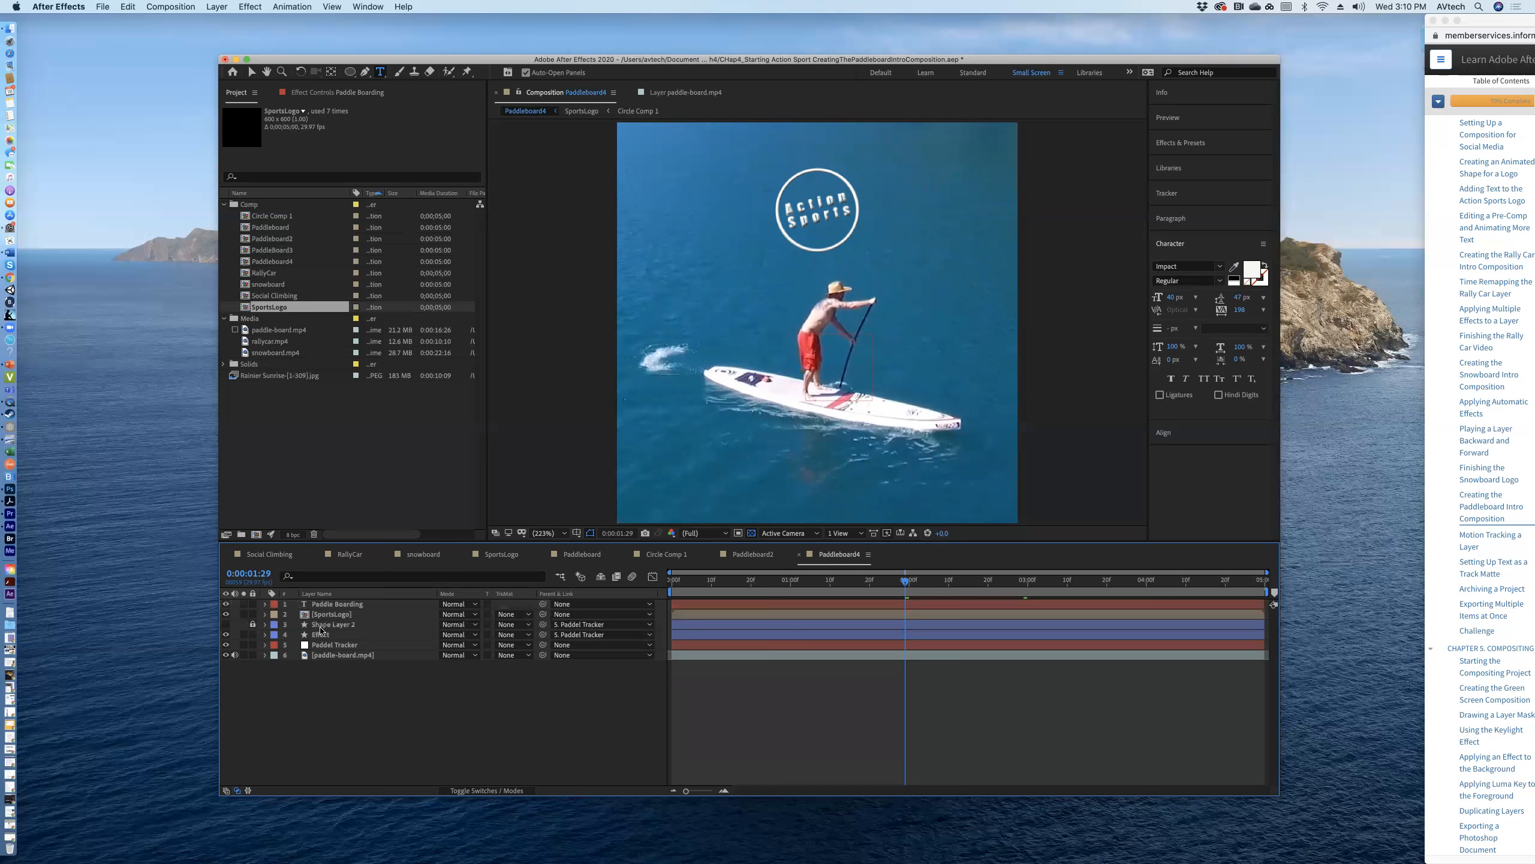
{"action": "left_click", "coordinate": [253, 626]}
{"action": "left_click_drag", "start_coordinate": [328, 629], "coordinate": [333, 604]}
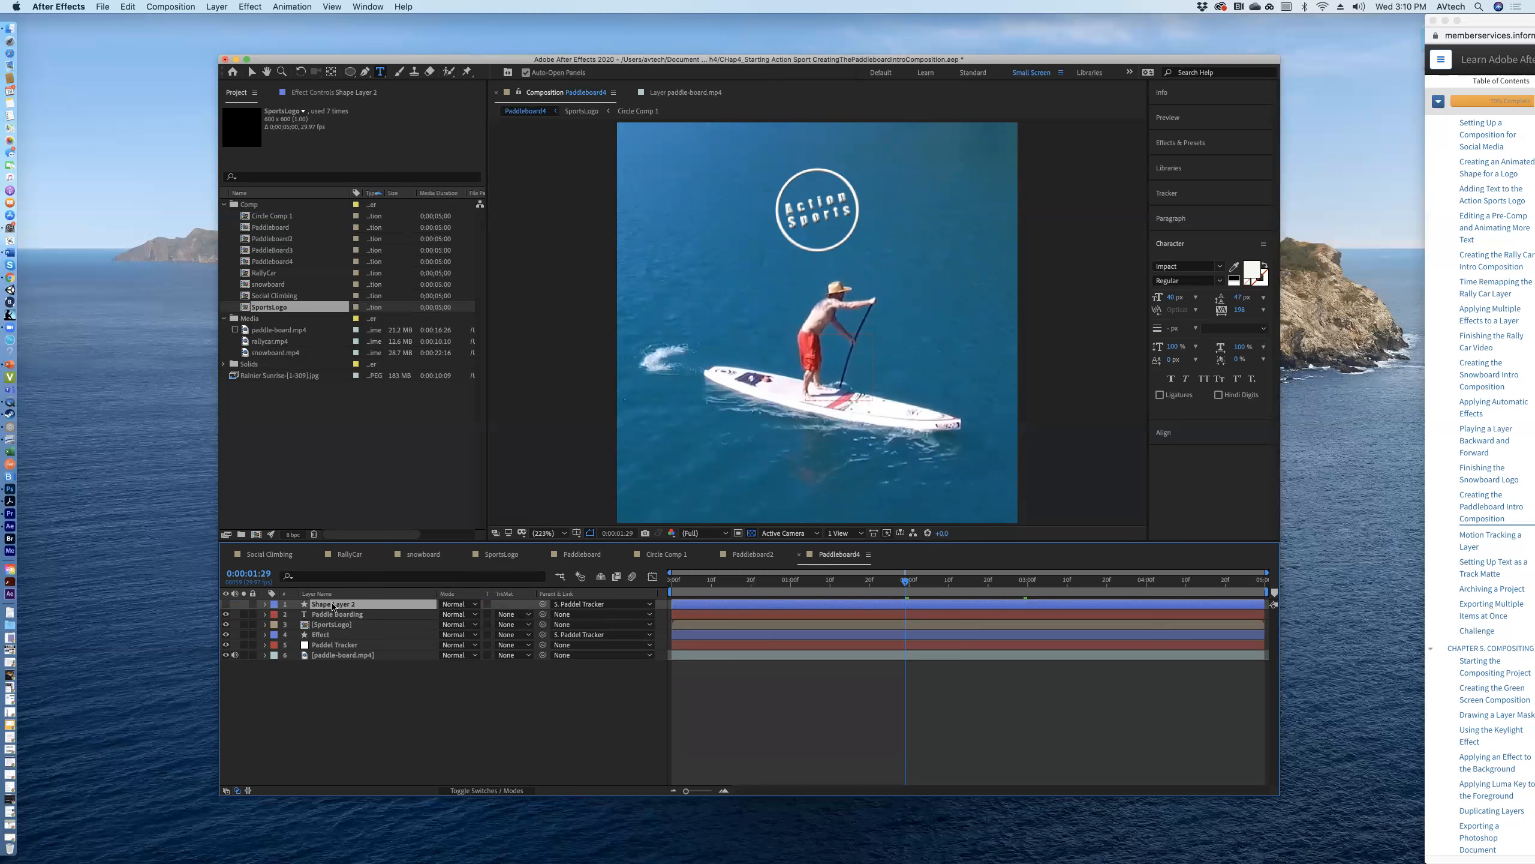
- Set the Paddle Boarding layer's track matte to Alpha Matte "Shape Layer 2"
{"action": "left_click", "coordinate": [335, 615]}
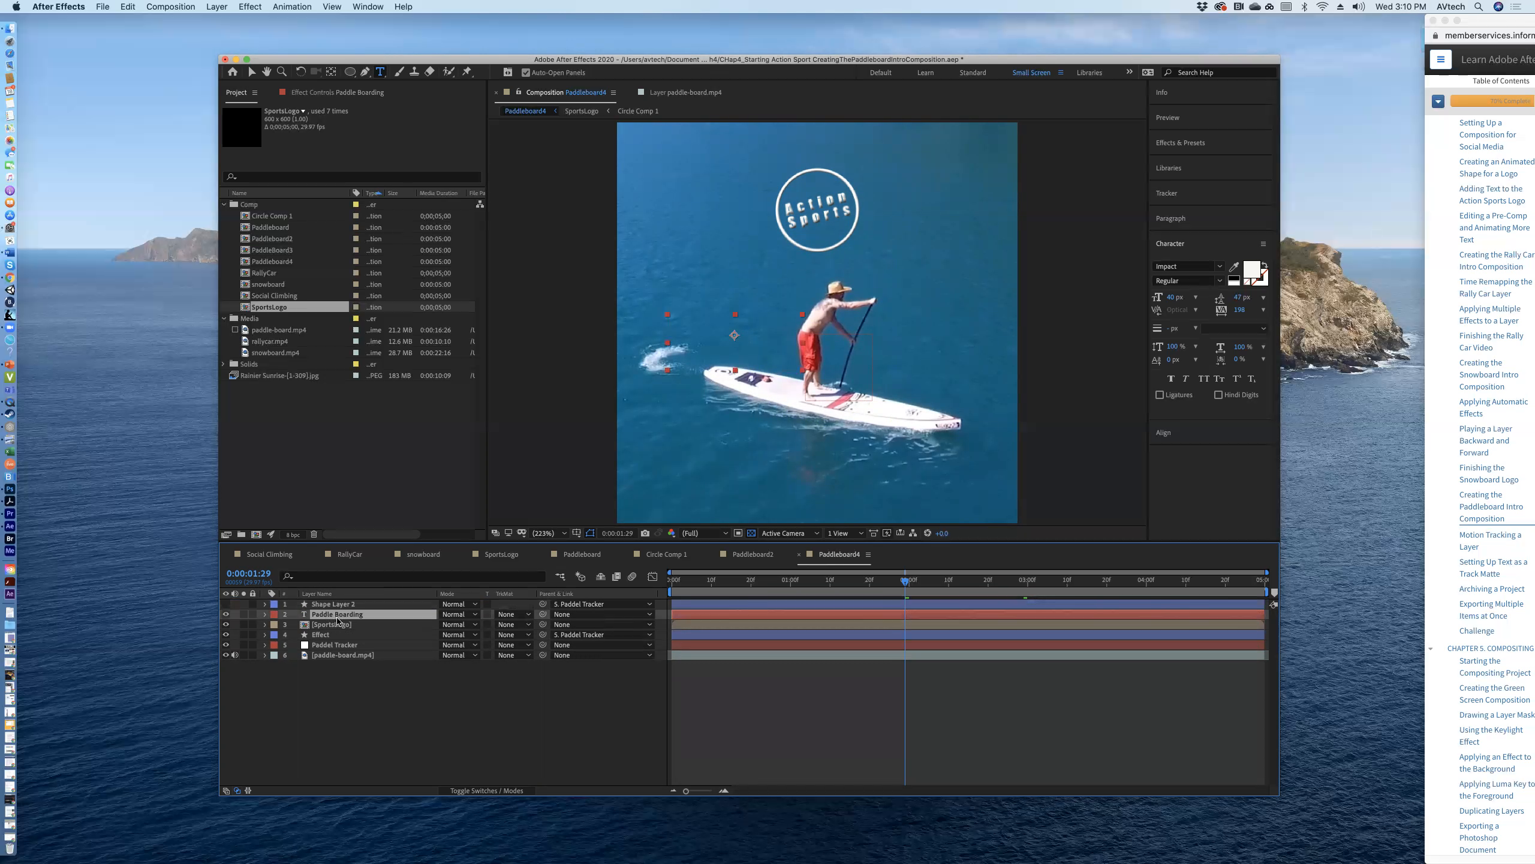
{"action": "left_click", "coordinate": [527, 614]}
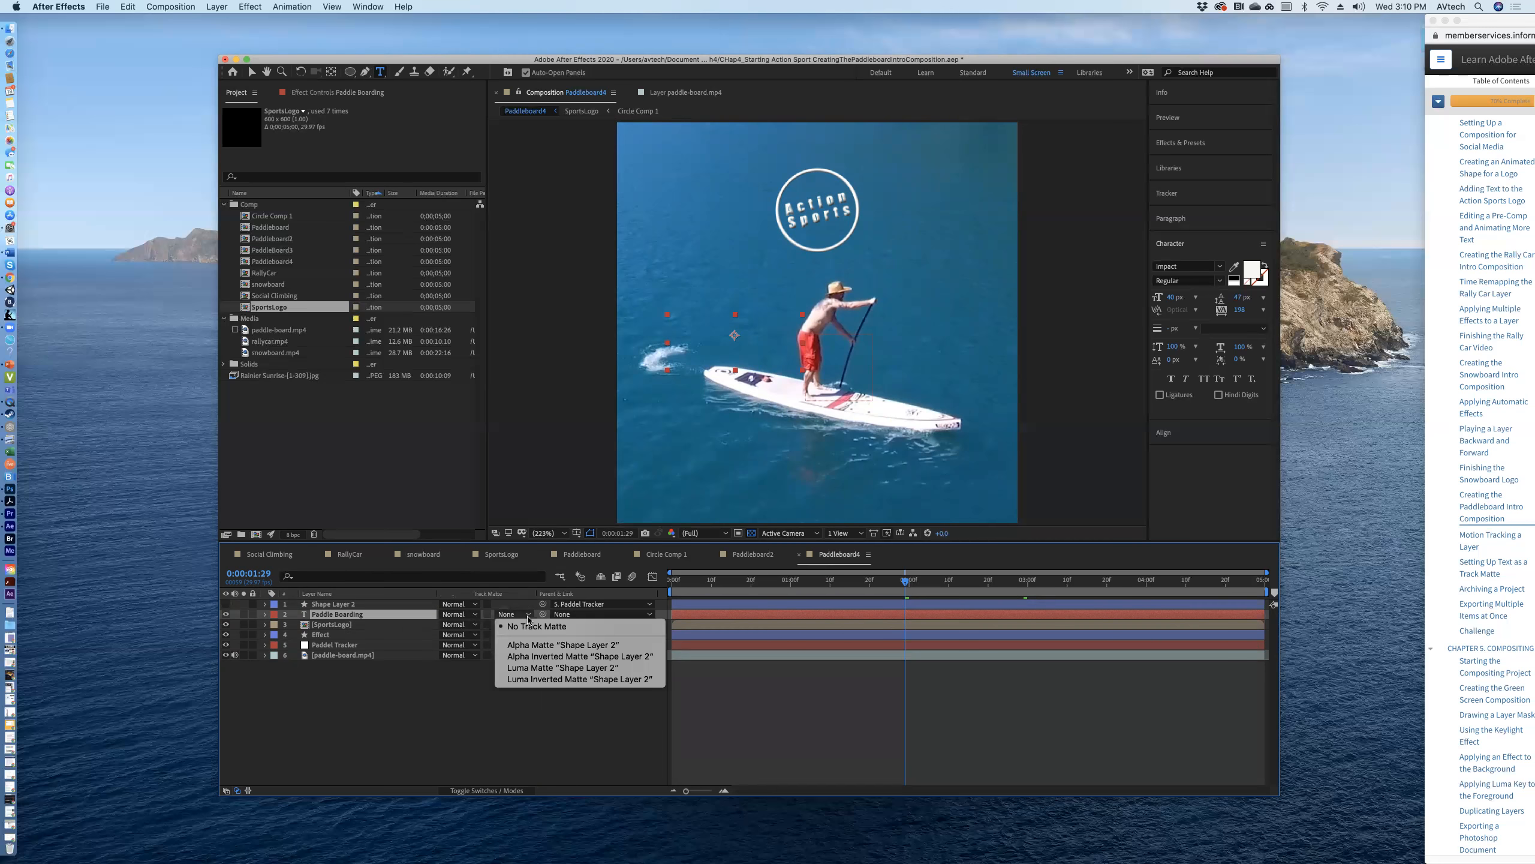
{"action": "left_click", "coordinate": [588, 650]}
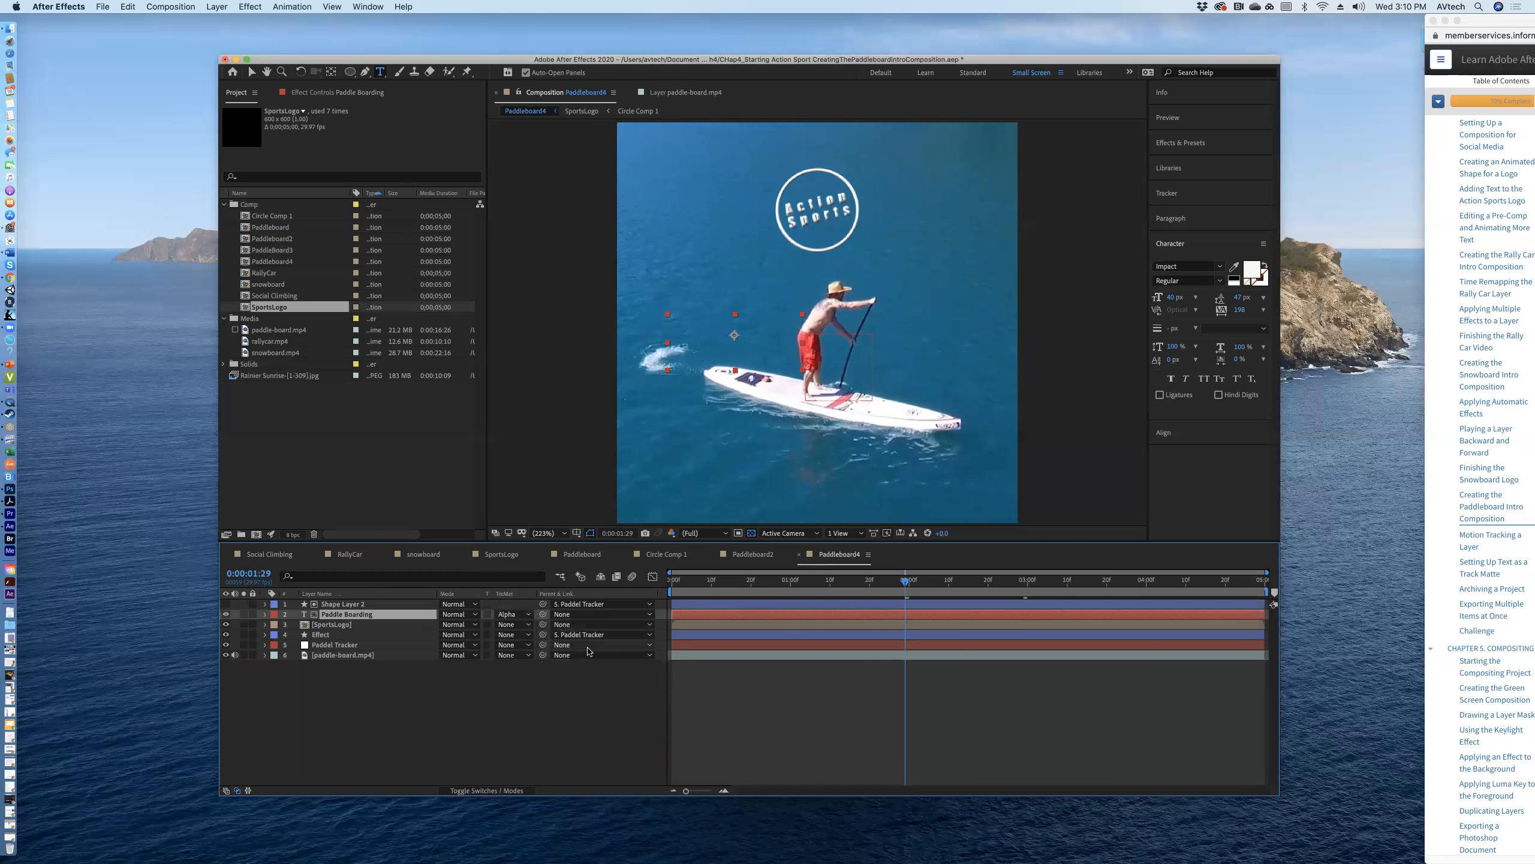
- Rename Shape Layer 2 as "Mask Text"
{"action": "left_click", "coordinate": [339, 604]}
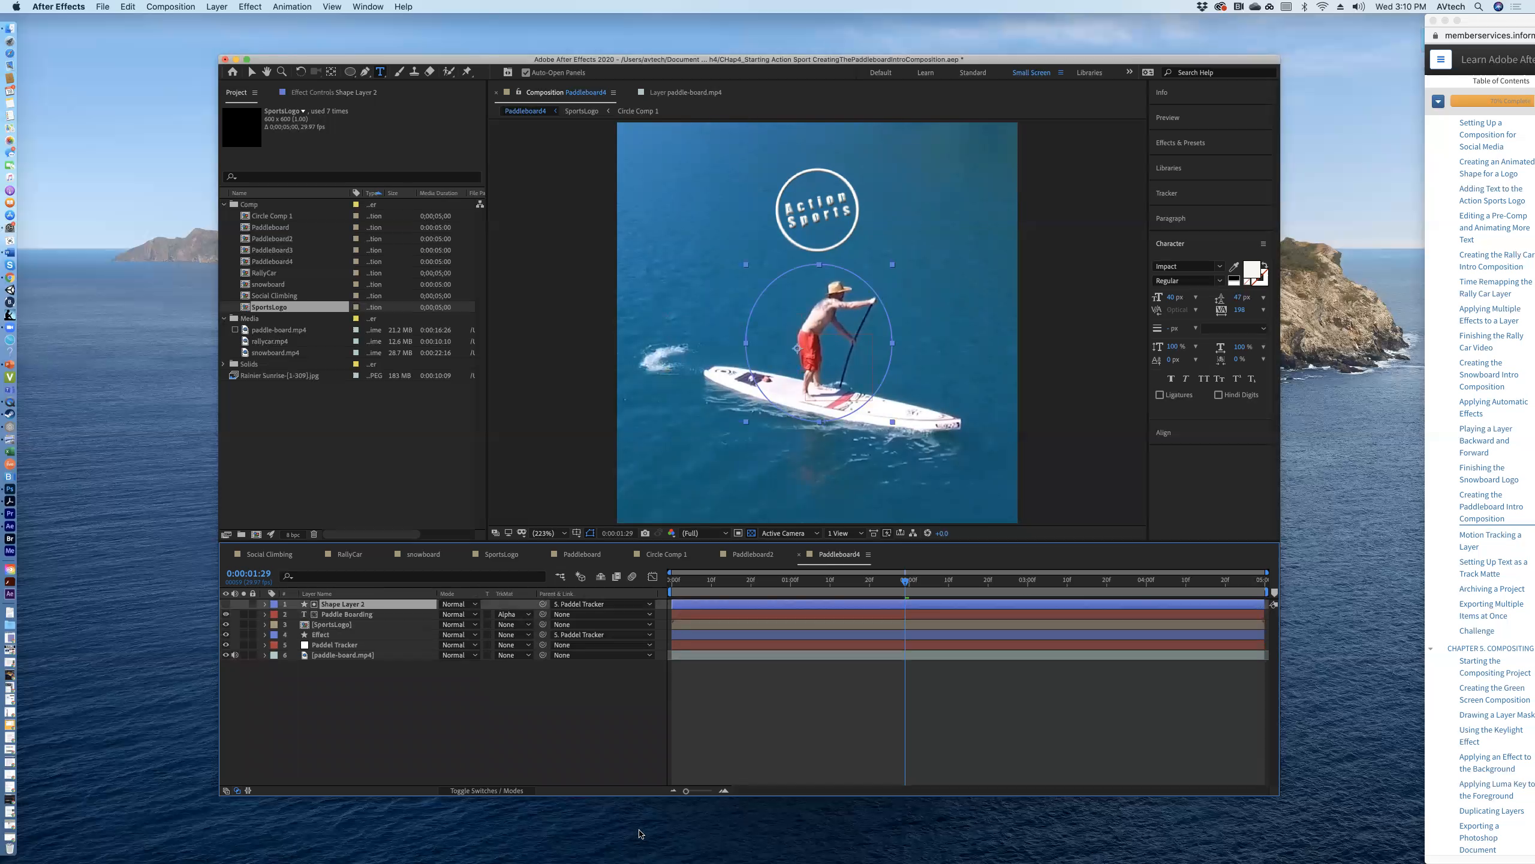
{"action": "right_click", "coordinate": [351, 605]}
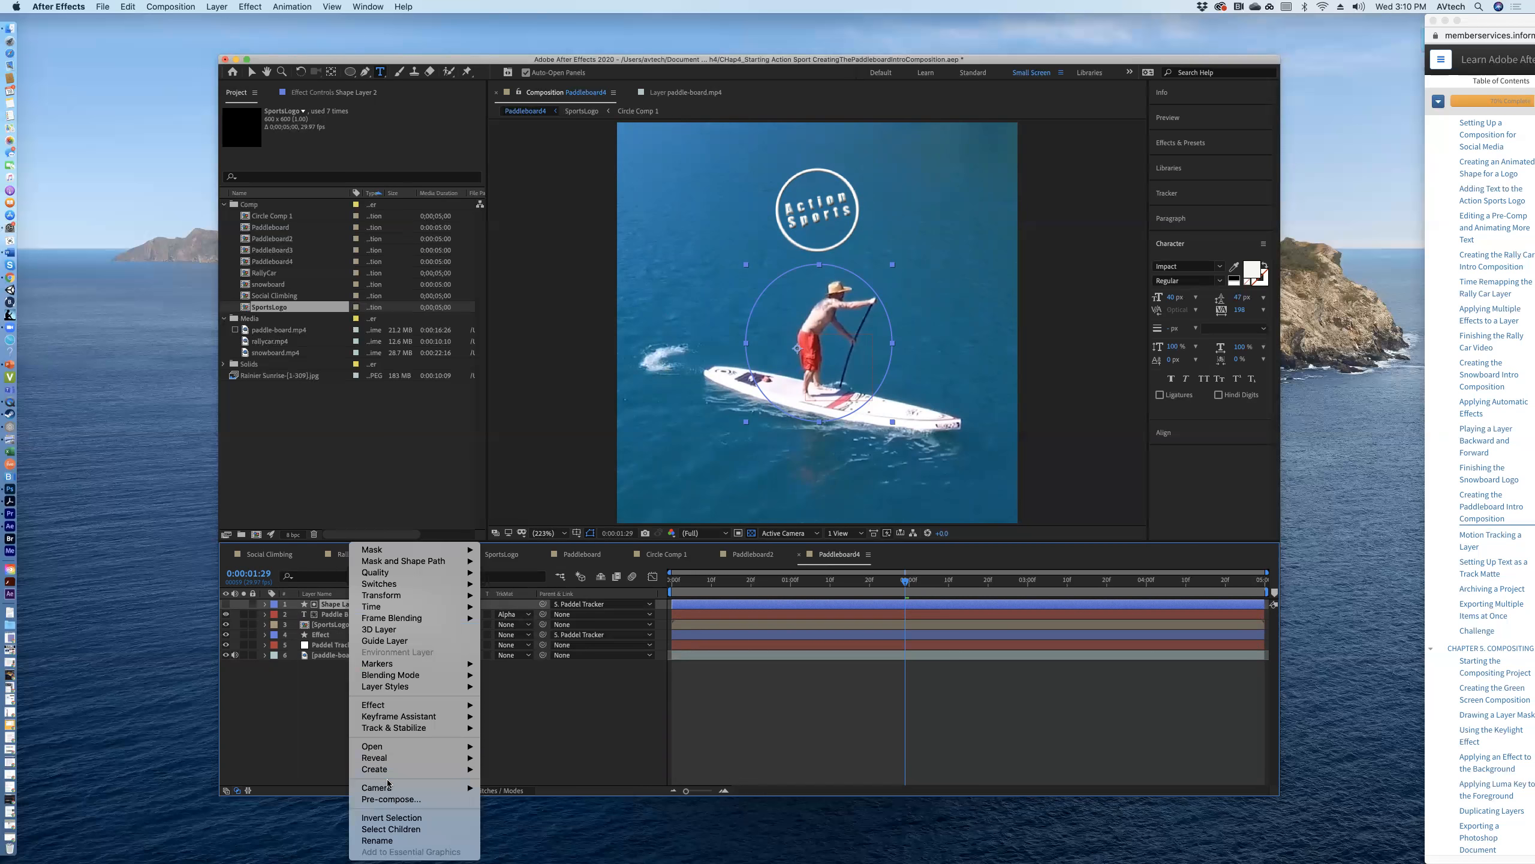
{"action": "left_click", "coordinate": [377, 841]}
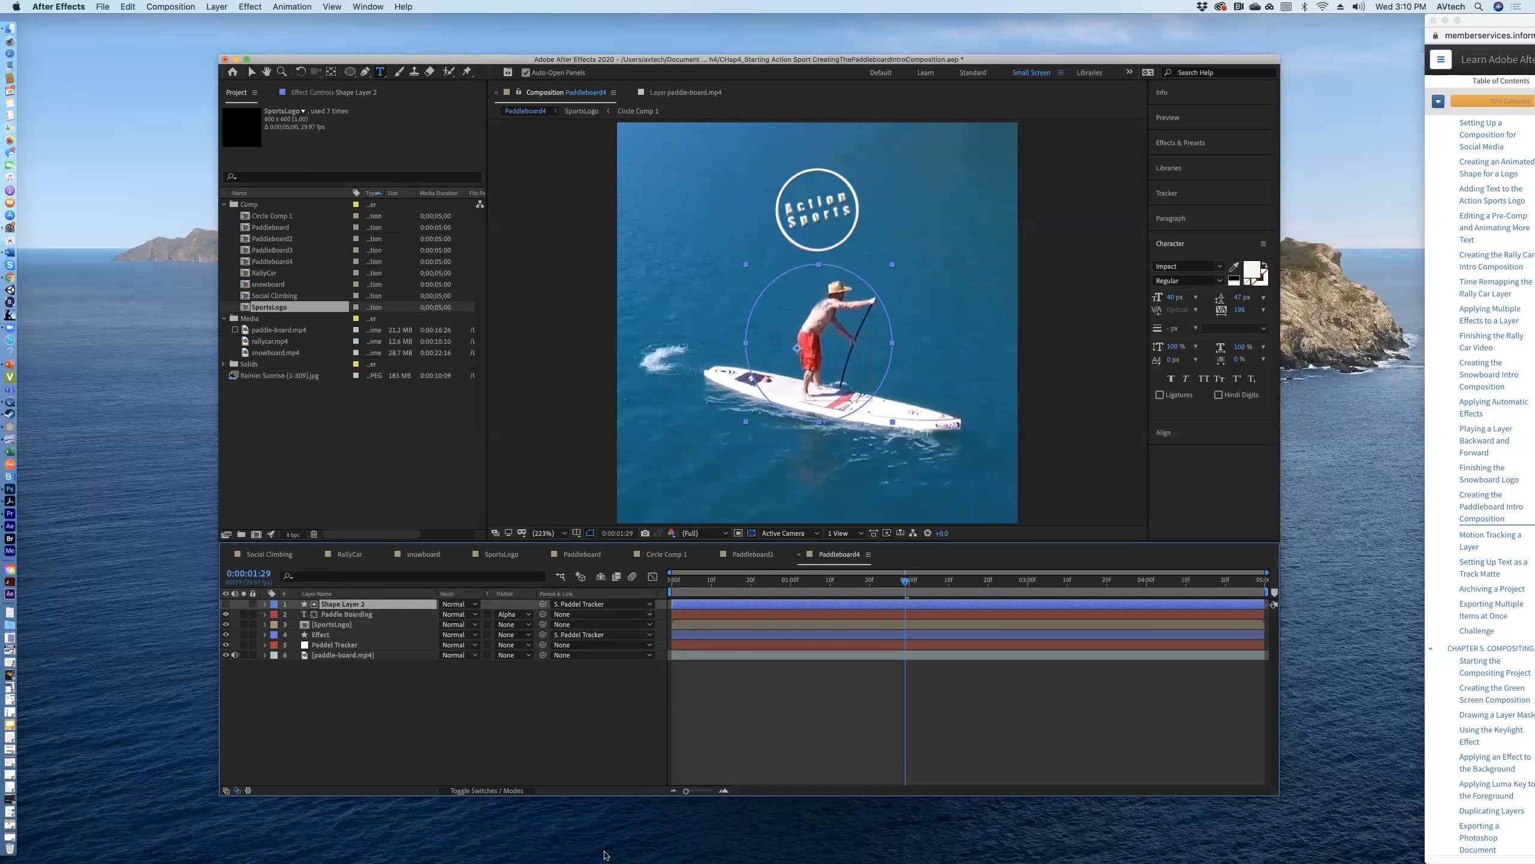
{"action": "type", "text": "Mask Text"}
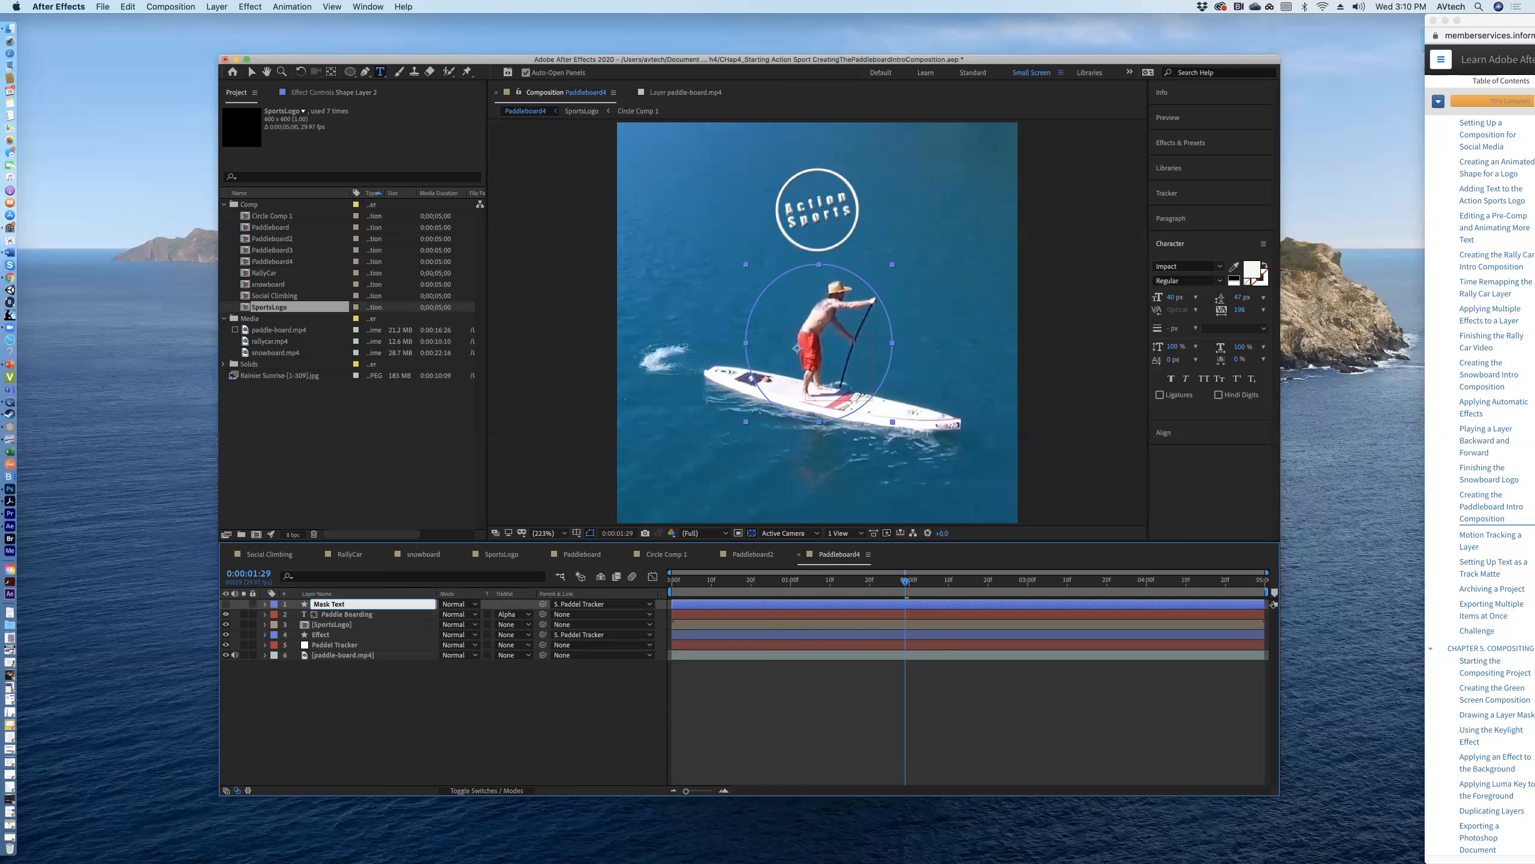
{"action": "key", "text": "Return"}
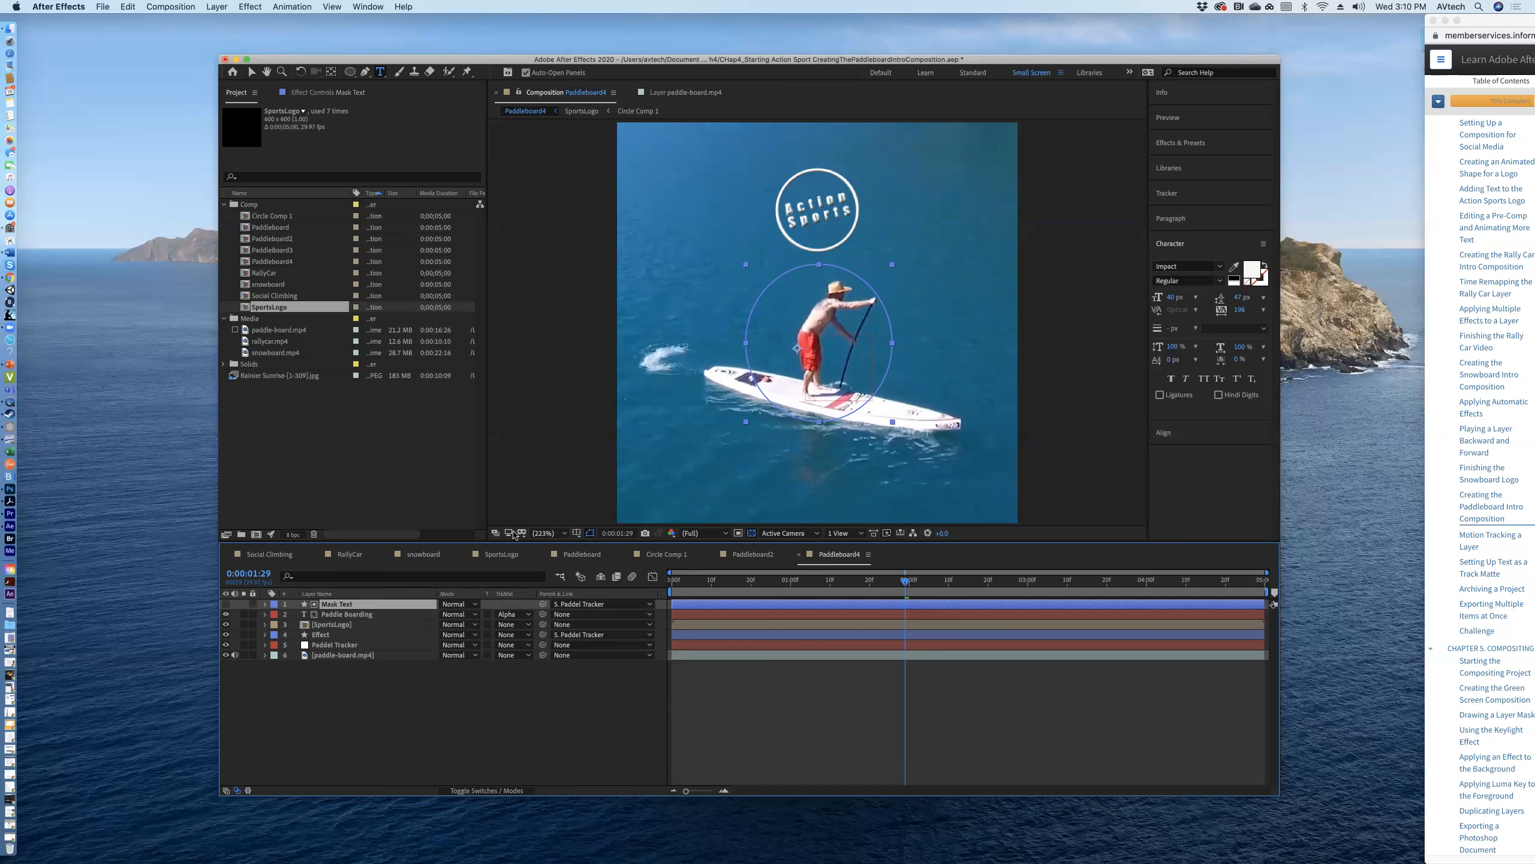
- Check the layer naming in the Paddleboard composition, and rename the Mask Text layer in Paddleboard4 as "Text Mask"
{"action": "left_click", "coordinate": [578, 555]}
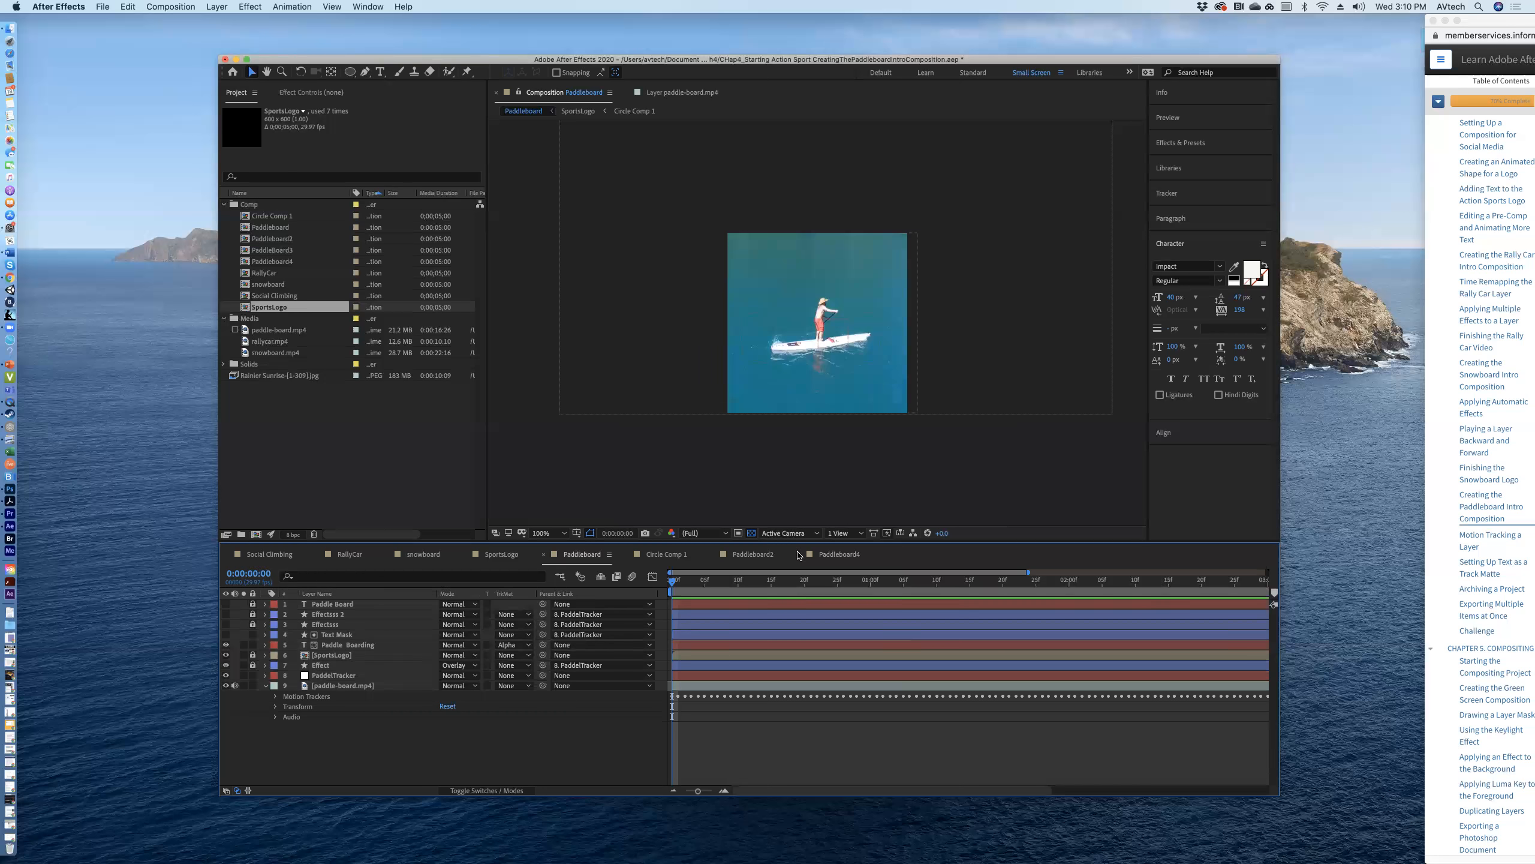
{"action": "left_click", "coordinate": [834, 556]}
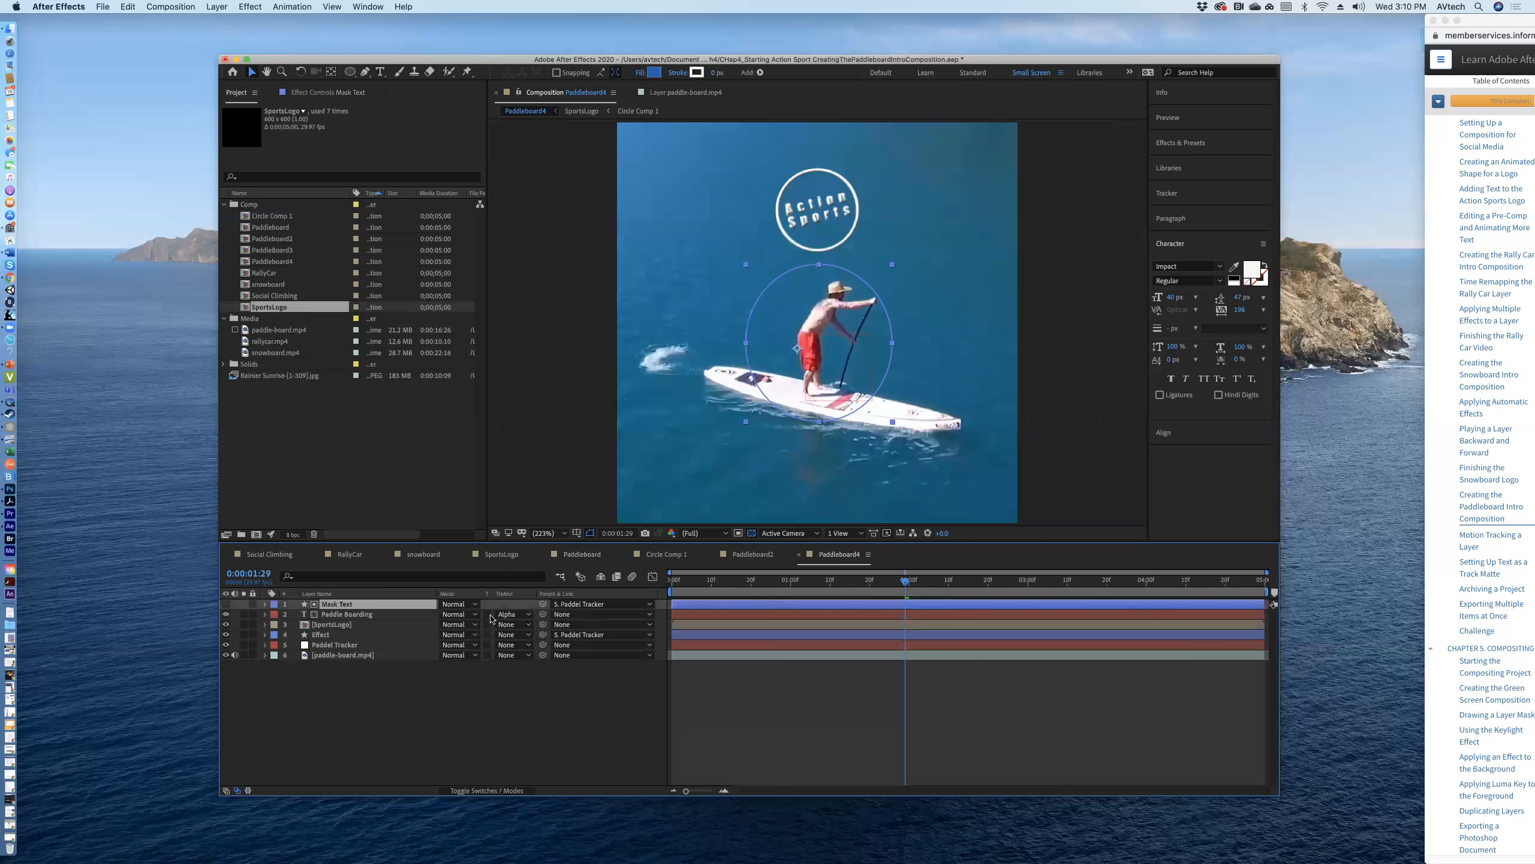
{"action": "right_click", "coordinate": [341, 604]}
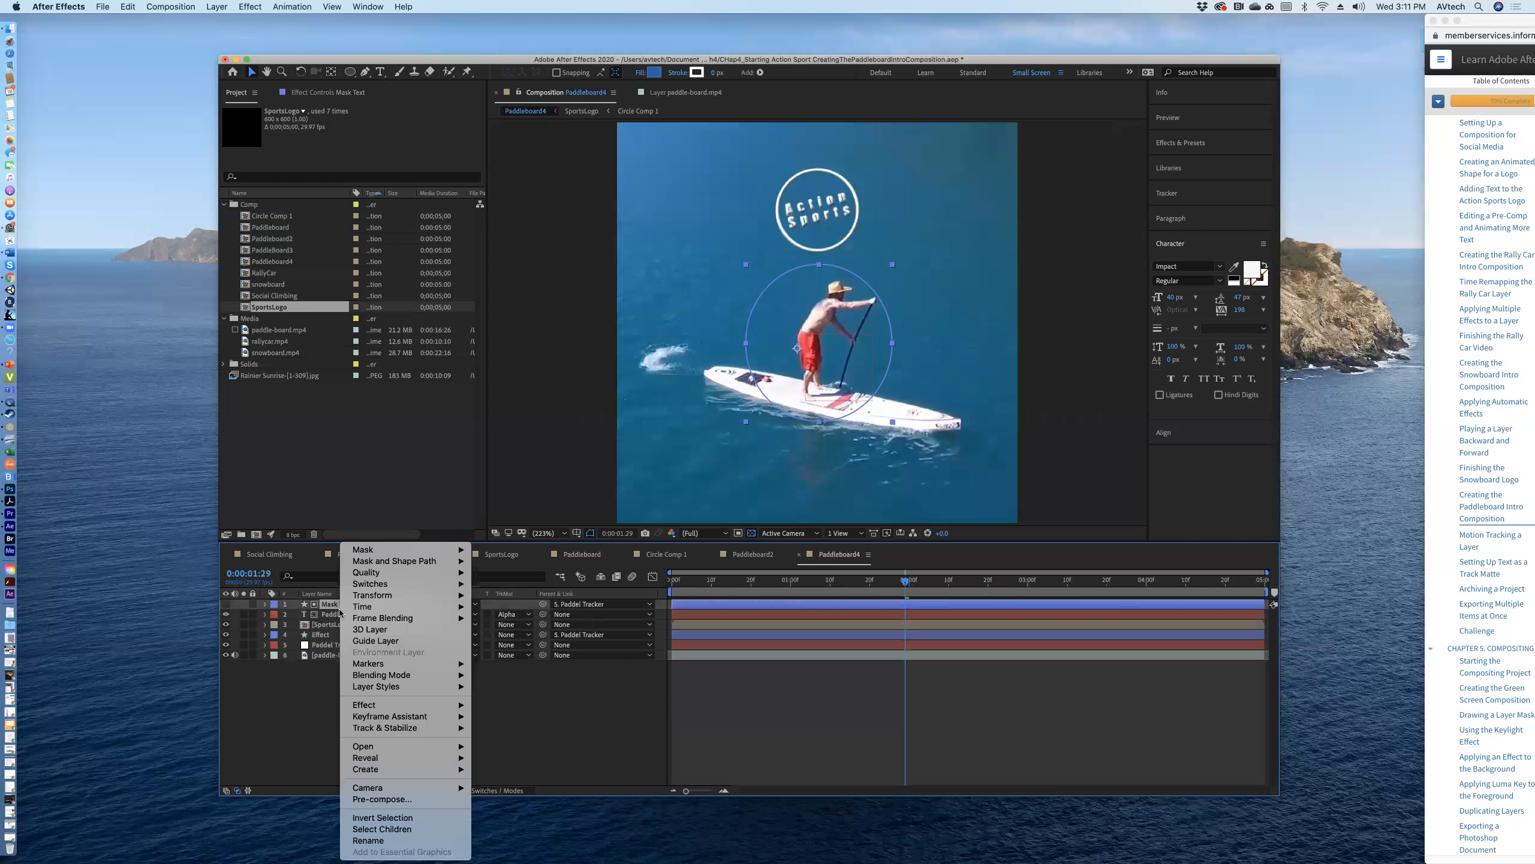
{"action": "left_click", "coordinate": [390, 842]}
{"action": "type", "text": "Text Mask"}
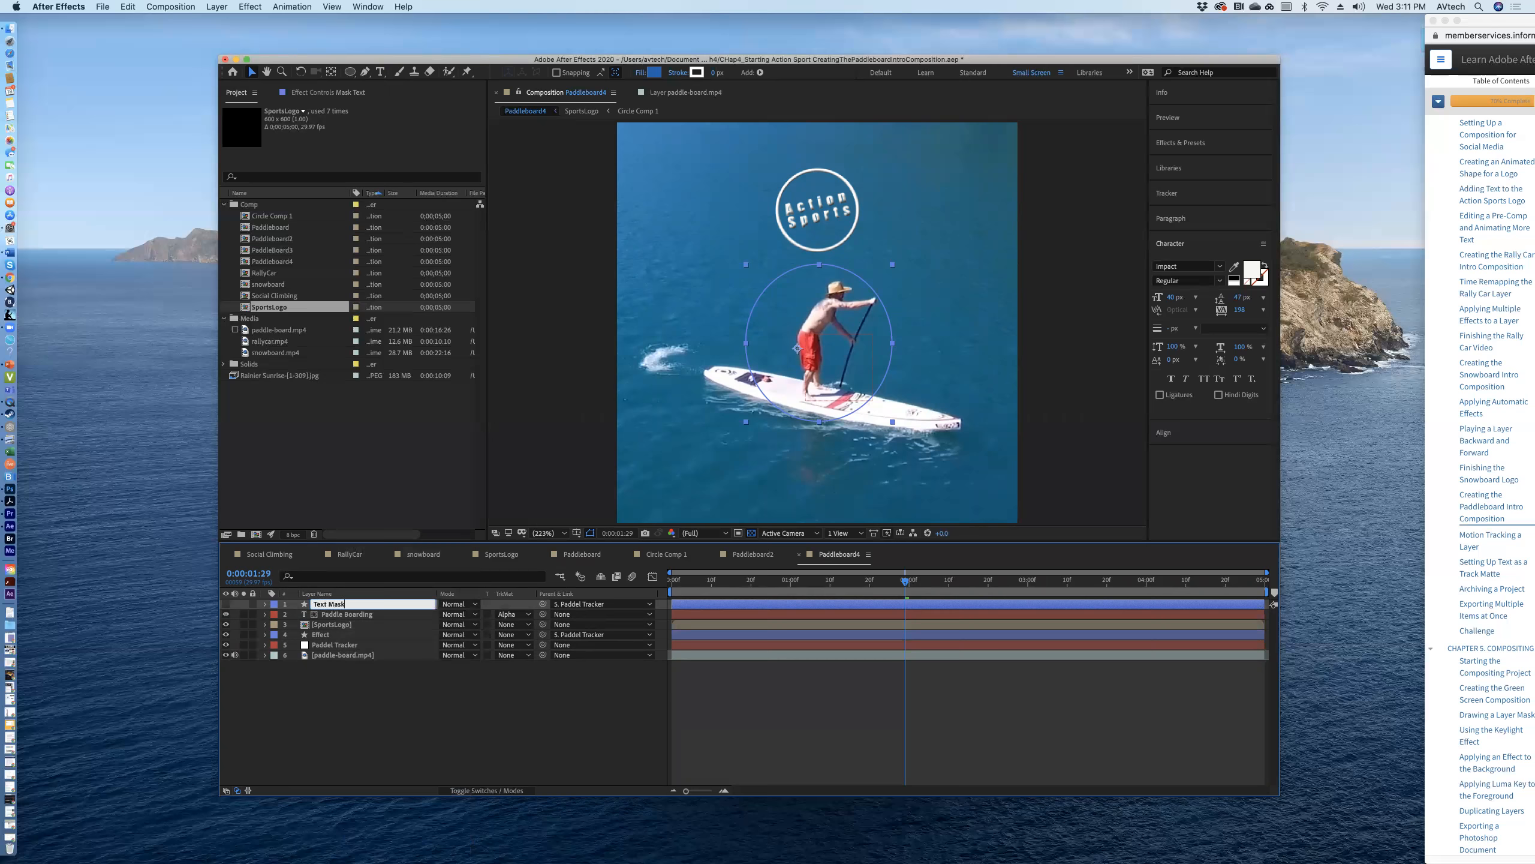
{"action": "key", "text": "Return"}
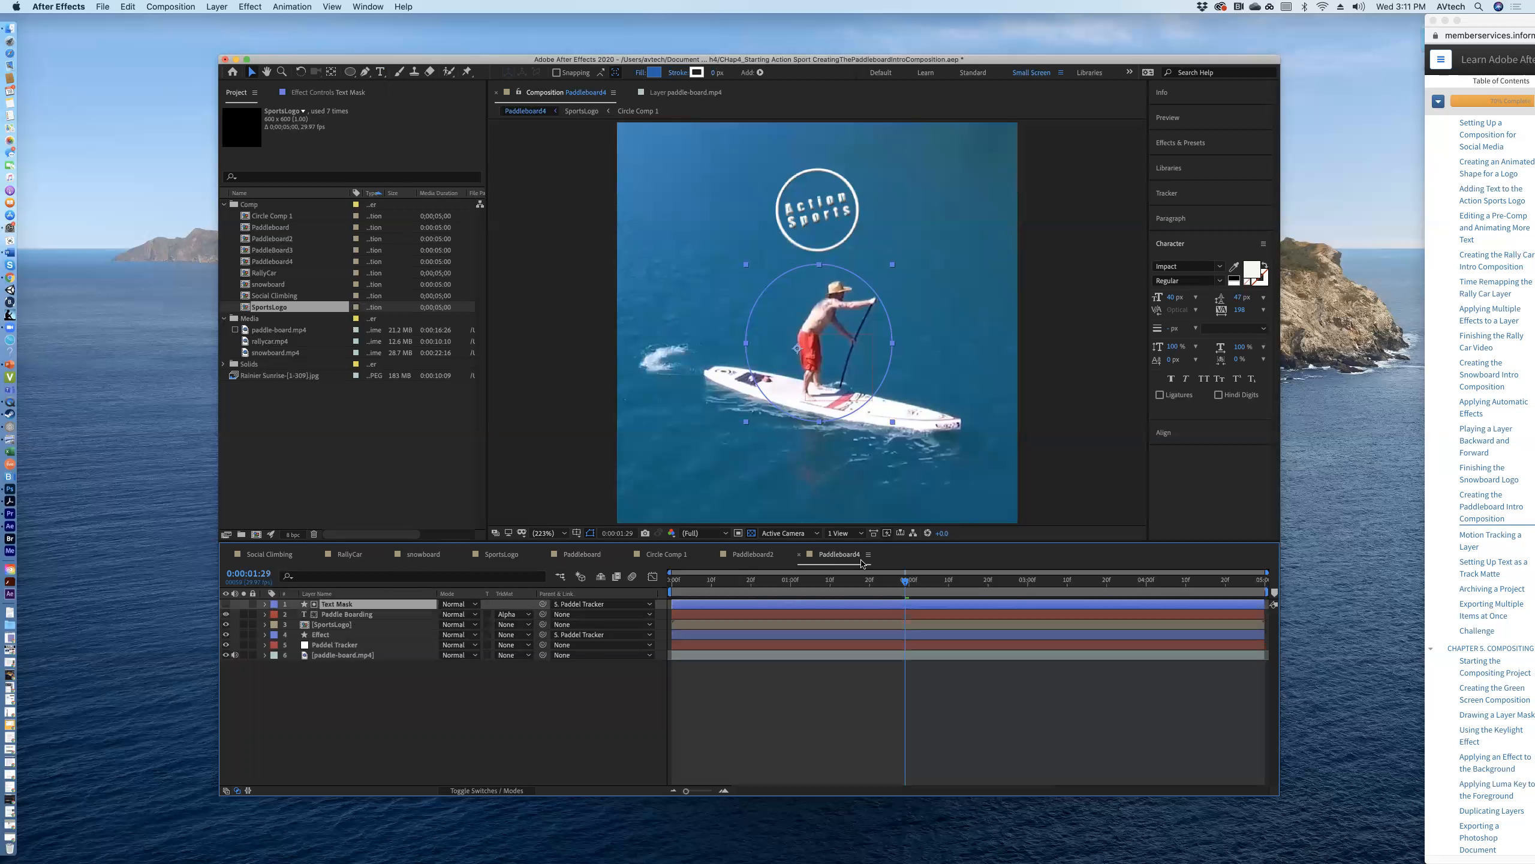
- Deselect the layers, scrub Paddleboard4 from the first frame to 0:00:03:10 to review the title reveal, and return to 0:00:00:00
{"action": "left_click_drag", "start_coordinate": [903, 582], "coordinate": [668, 577]}
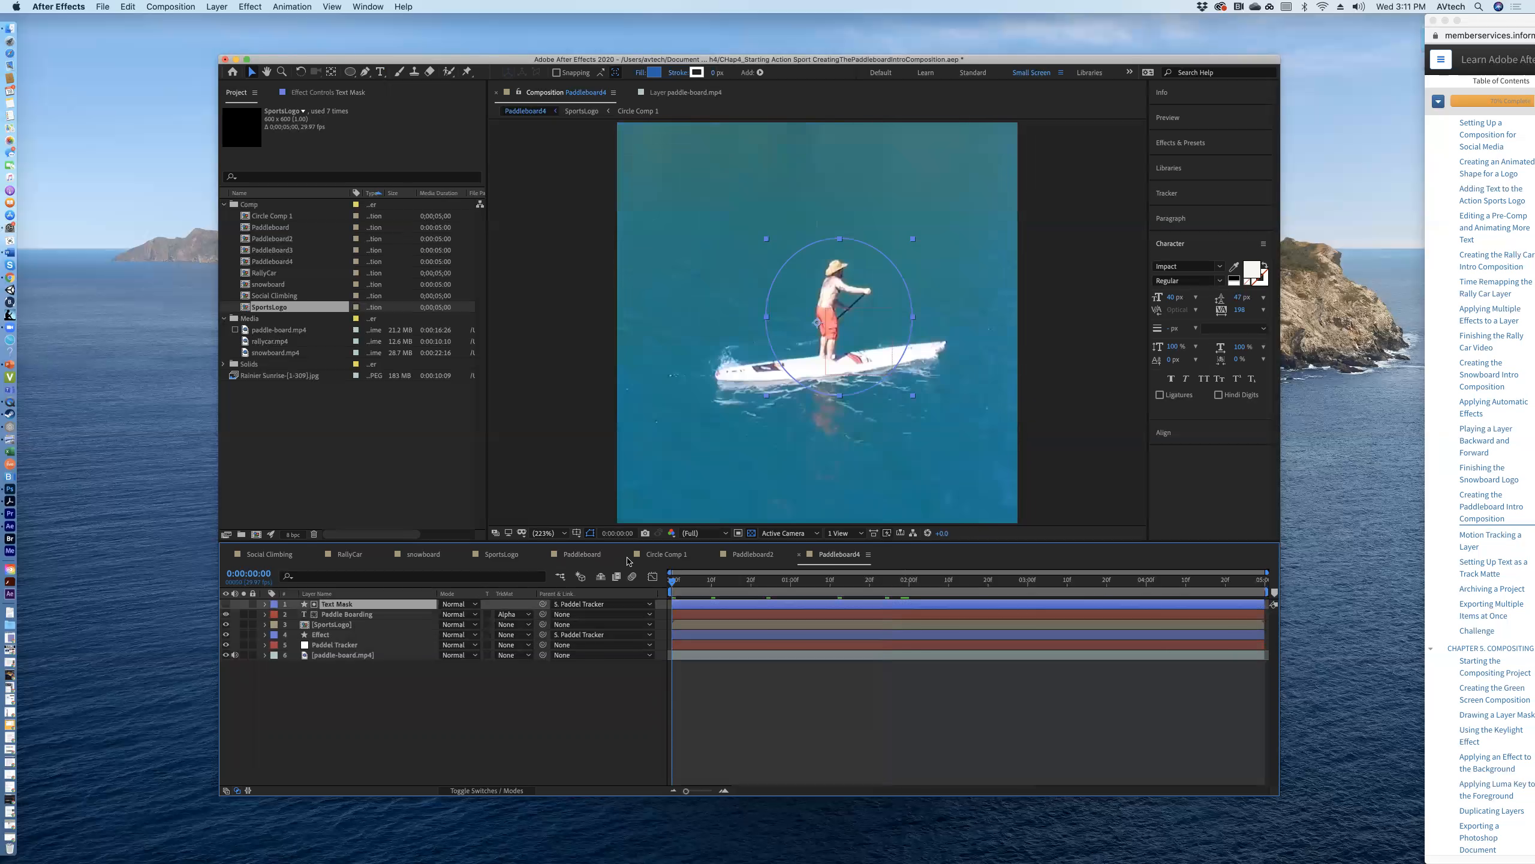
{"action": "left_click", "coordinate": [750, 749]}
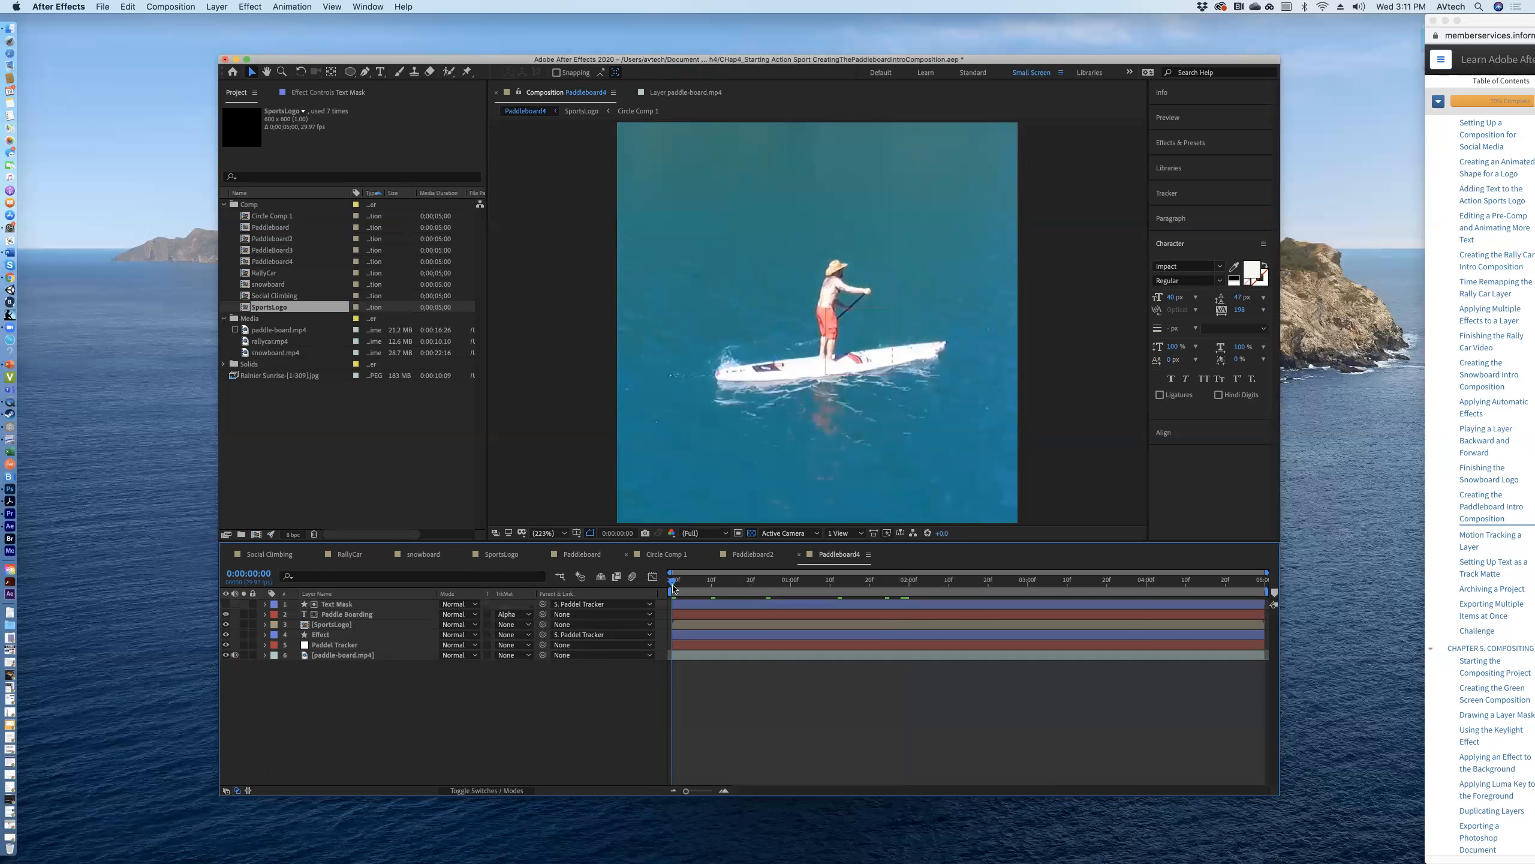
{"action": "left_click_drag", "start_coordinate": [672, 582], "coordinate": [1069, 637]}
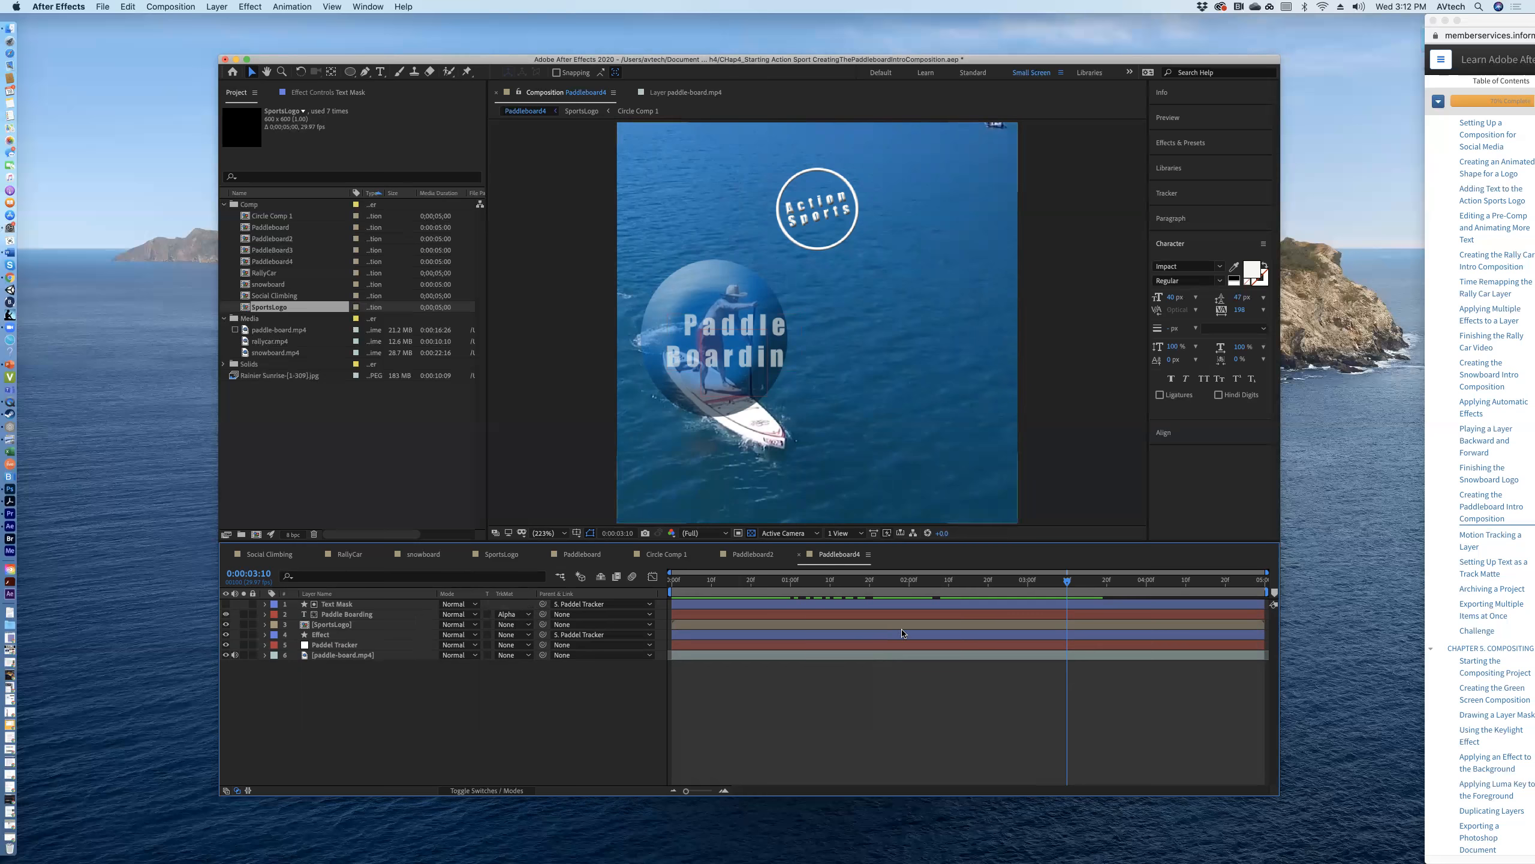
{"action": "mouse_move", "coordinate": [1068, 584]}
{"action": "left_mouse_down"}
{"action": "mouse_move", "coordinate": [1261, 603]}
{"action": "mouse_move", "coordinate": [794, 575]}
{"action": "mouse_move", "coordinate": [707, 553]}
{"action": "mouse_move", "coordinate": [1174, 608]}
{"action": "mouse_move", "coordinate": [677, 566]}
{"action": "left_mouse_up"}
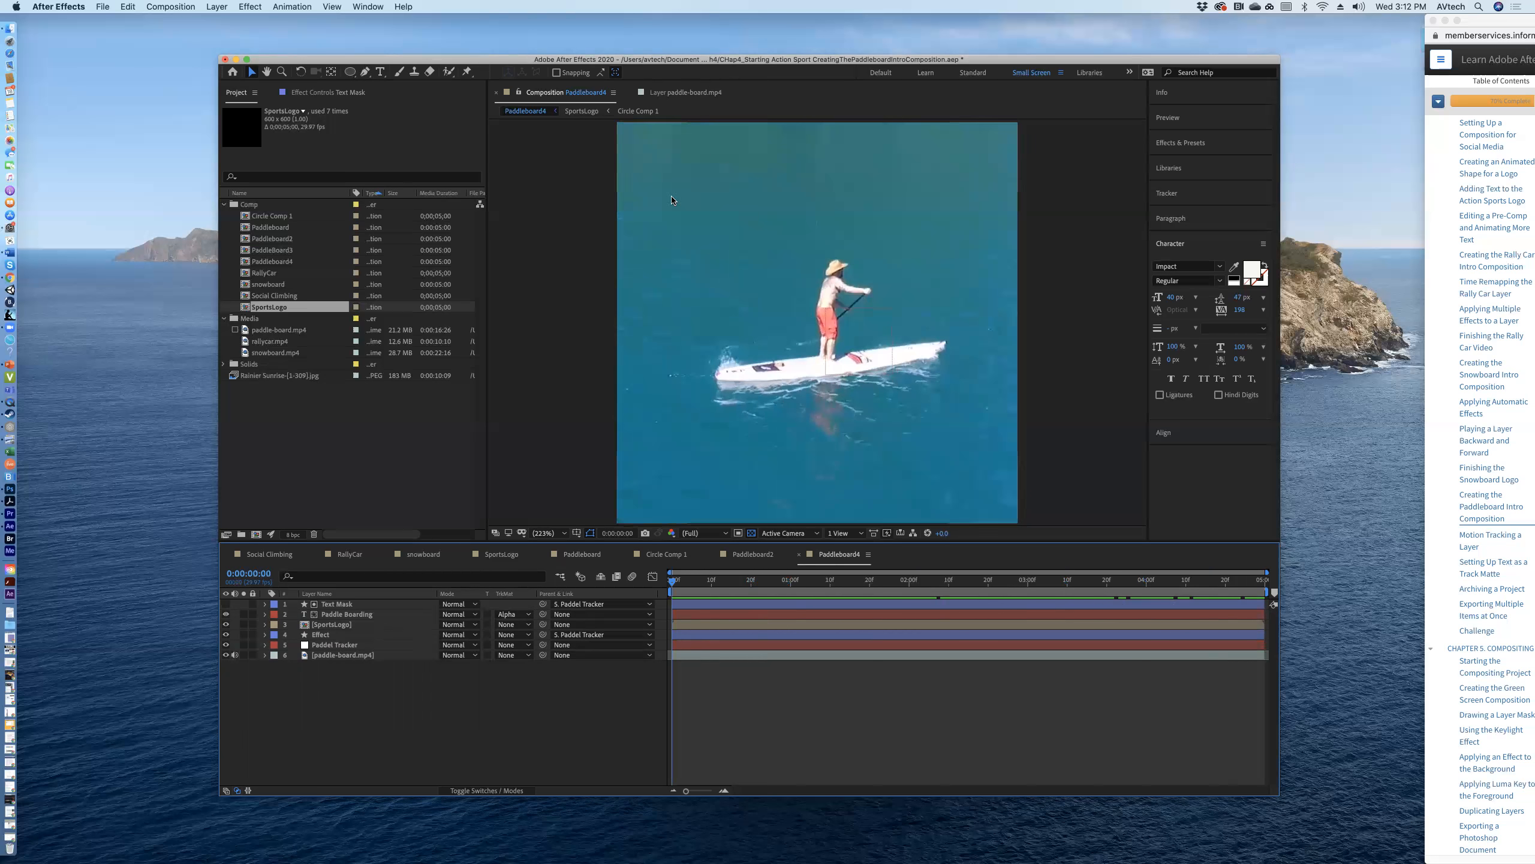